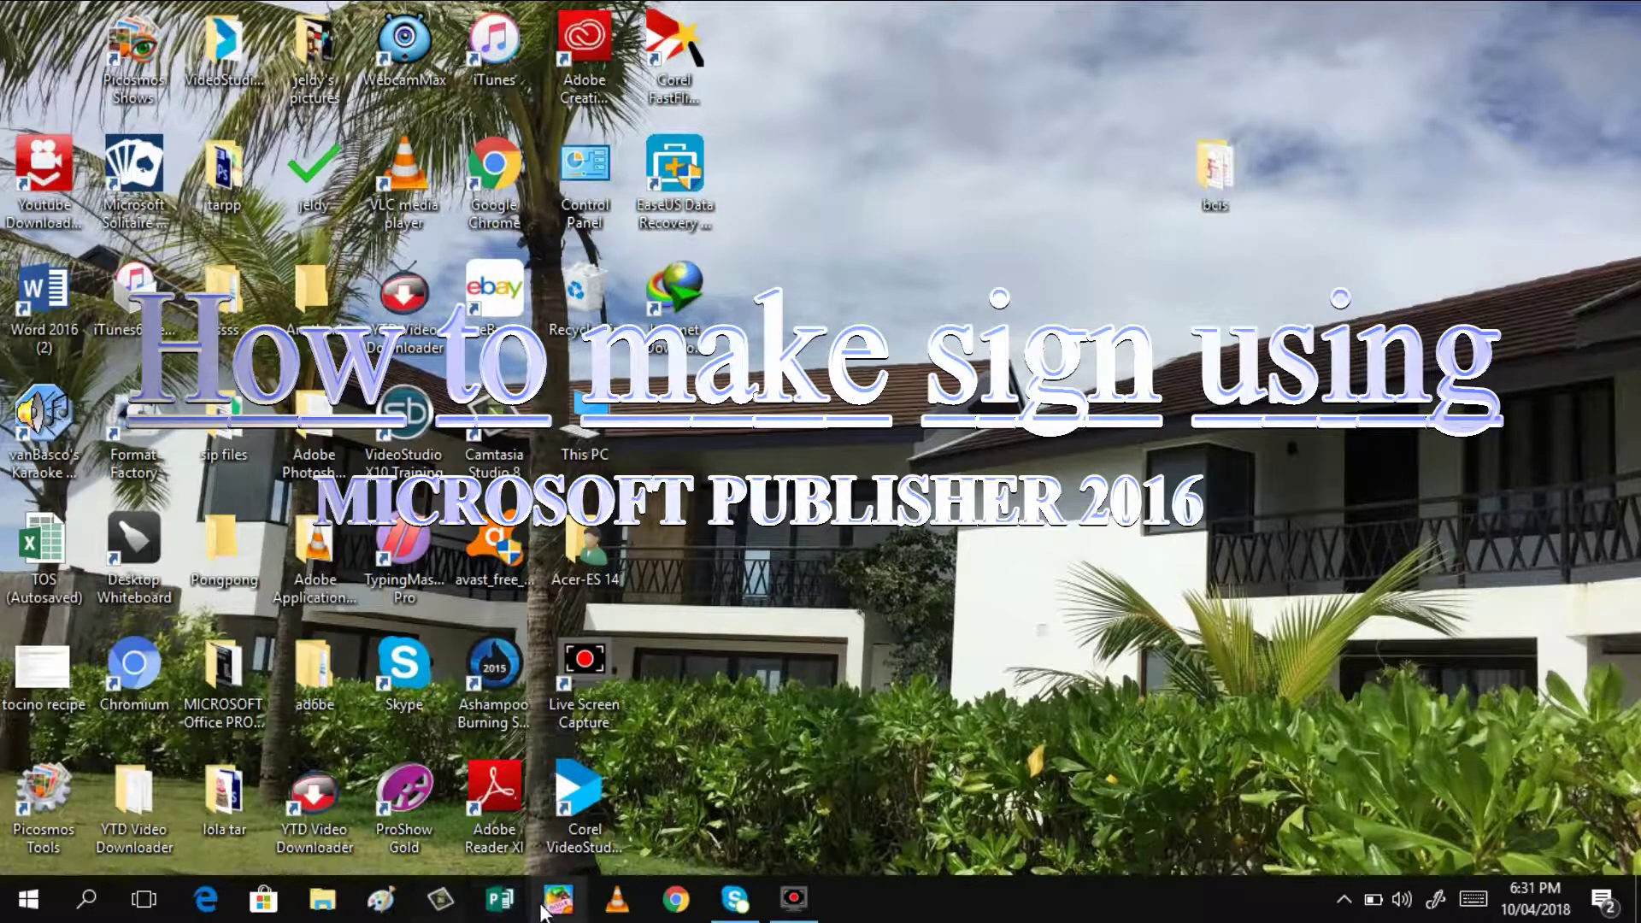
Step: Launch Microsoft Publisher 2016 from the taskbar
left_click(494, 913)
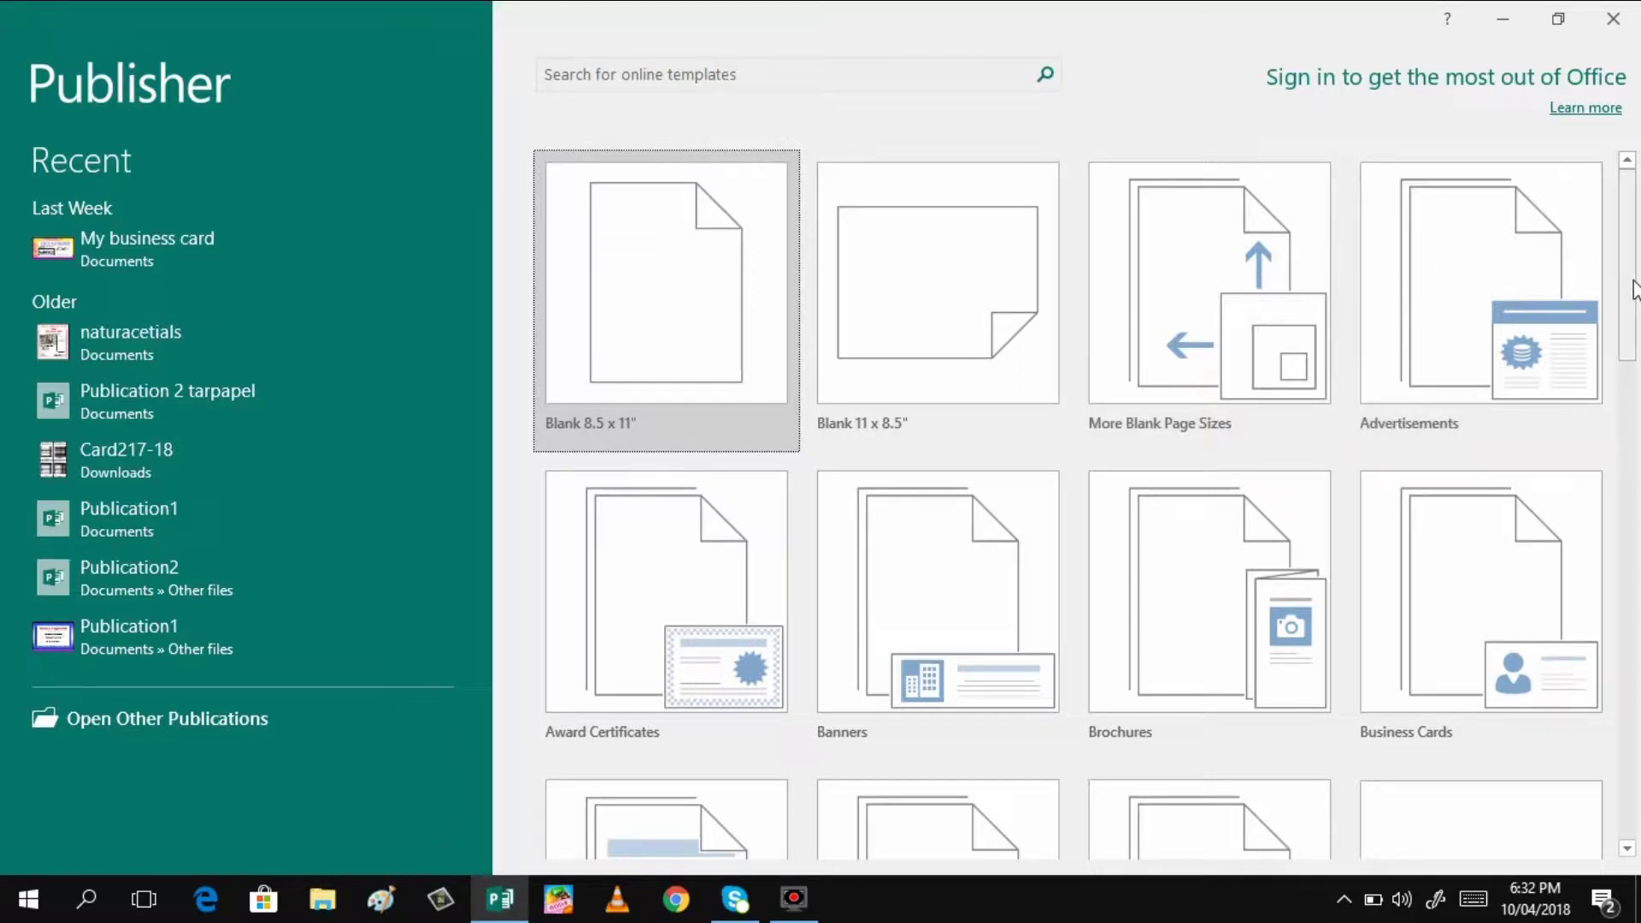
Step: Scroll the template gallery and open the Signs category, previewing the Authorized Only sign
left_click_drag(1634, 290, 1639, 728)
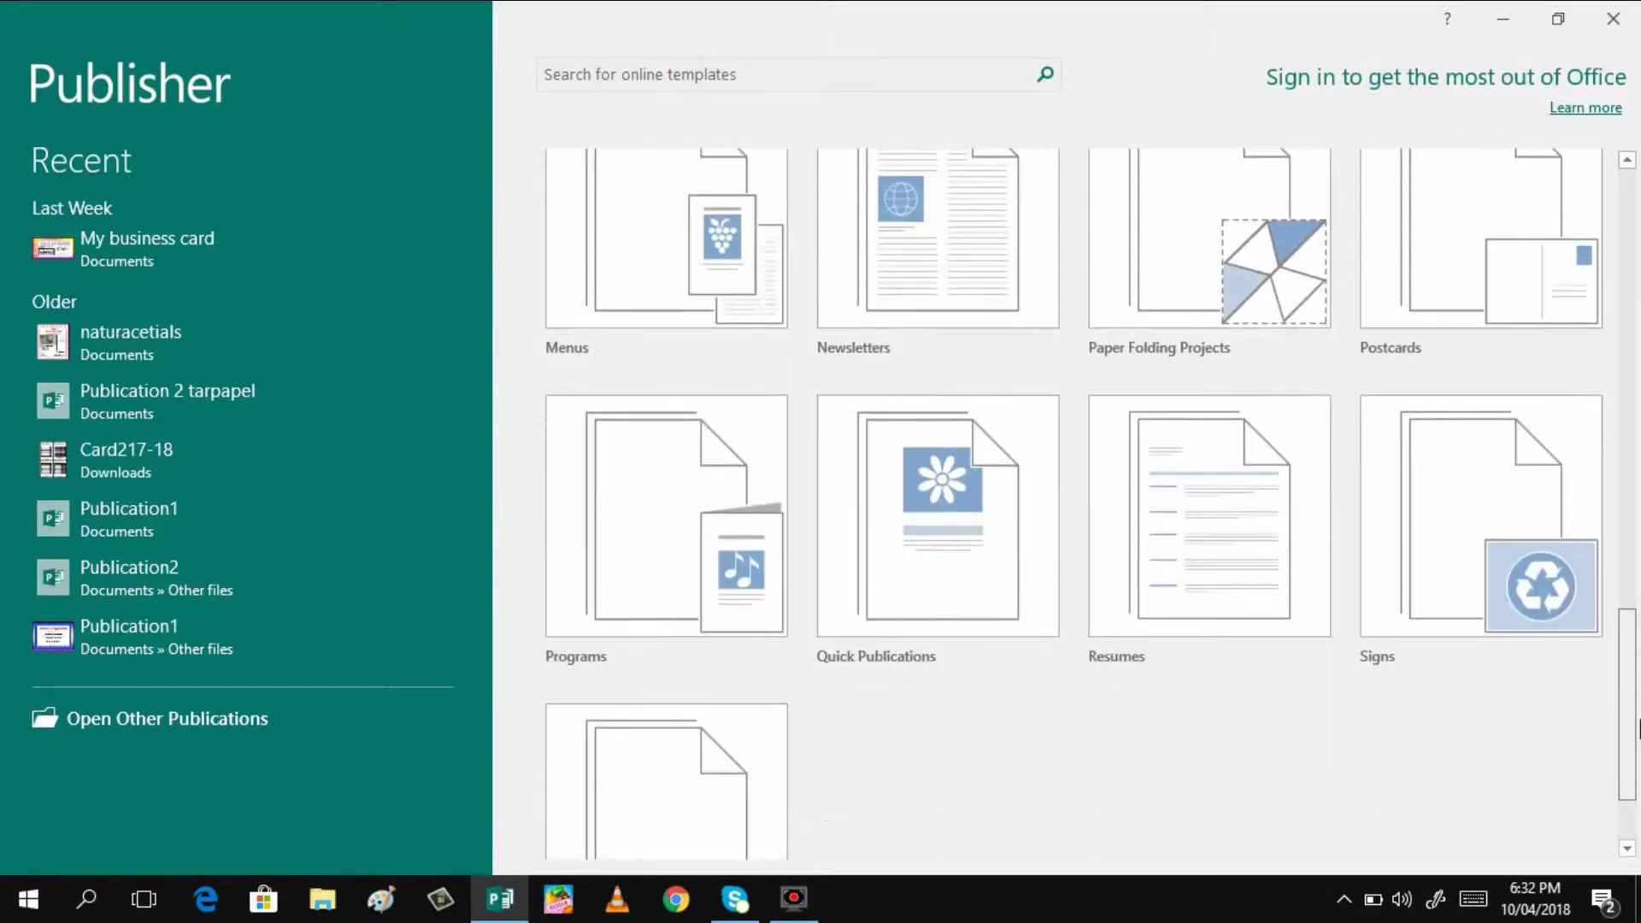
left_click(1442, 555)
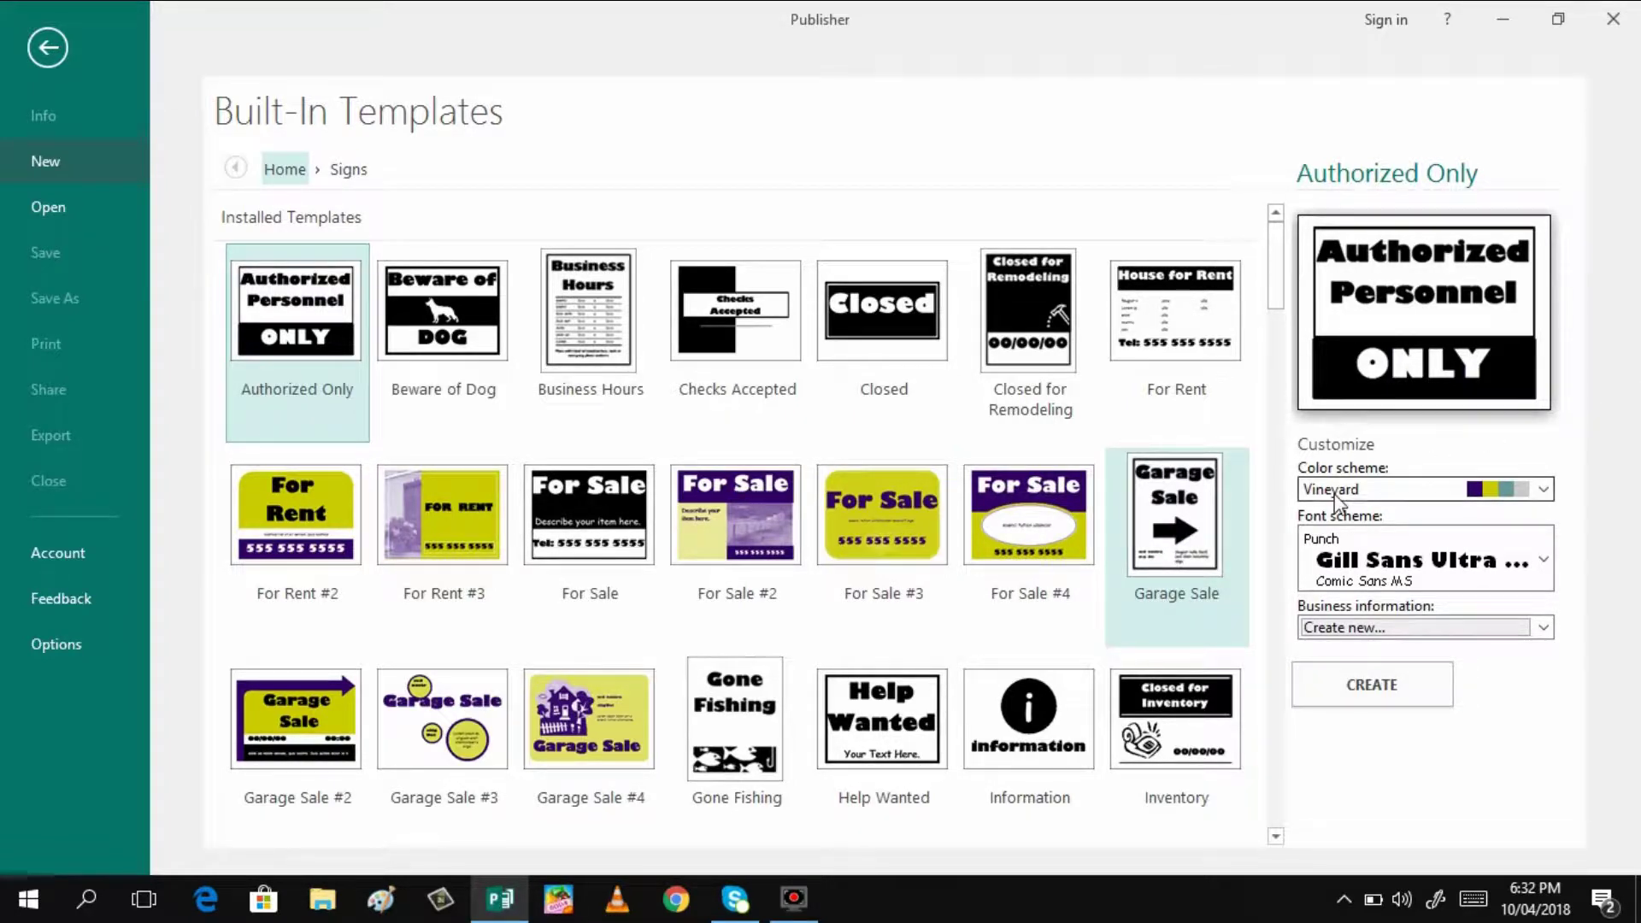
Step: Create the Authorized Only sign with the Sunrise colour scheme and the Punch font scheme
left_click(1545, 490)
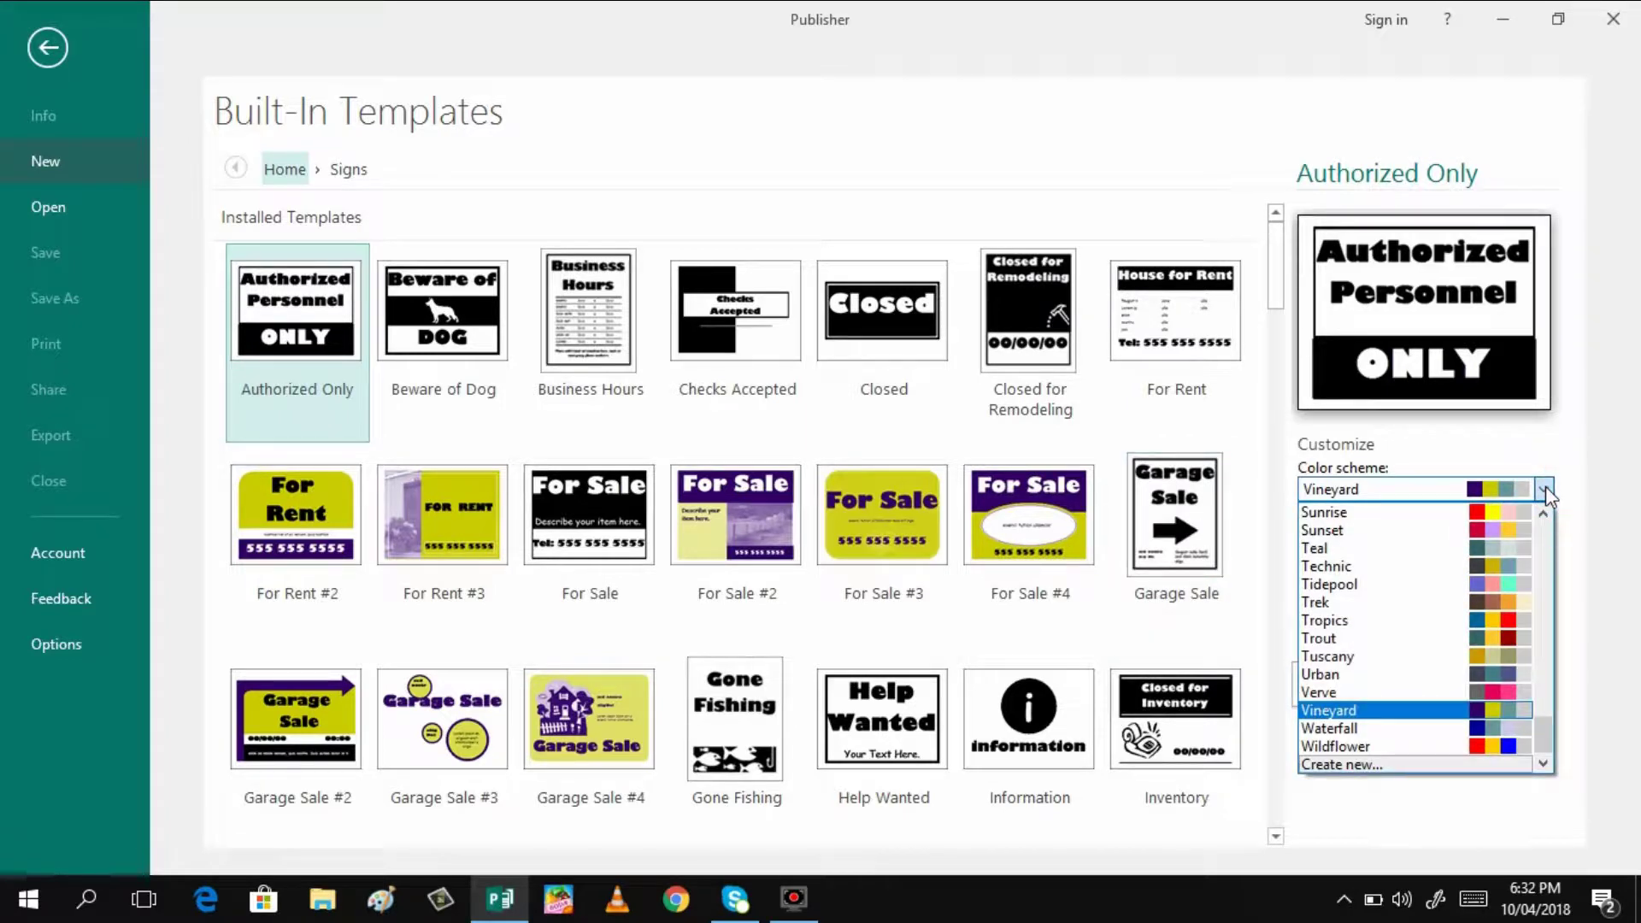
left_click(1354, 673)
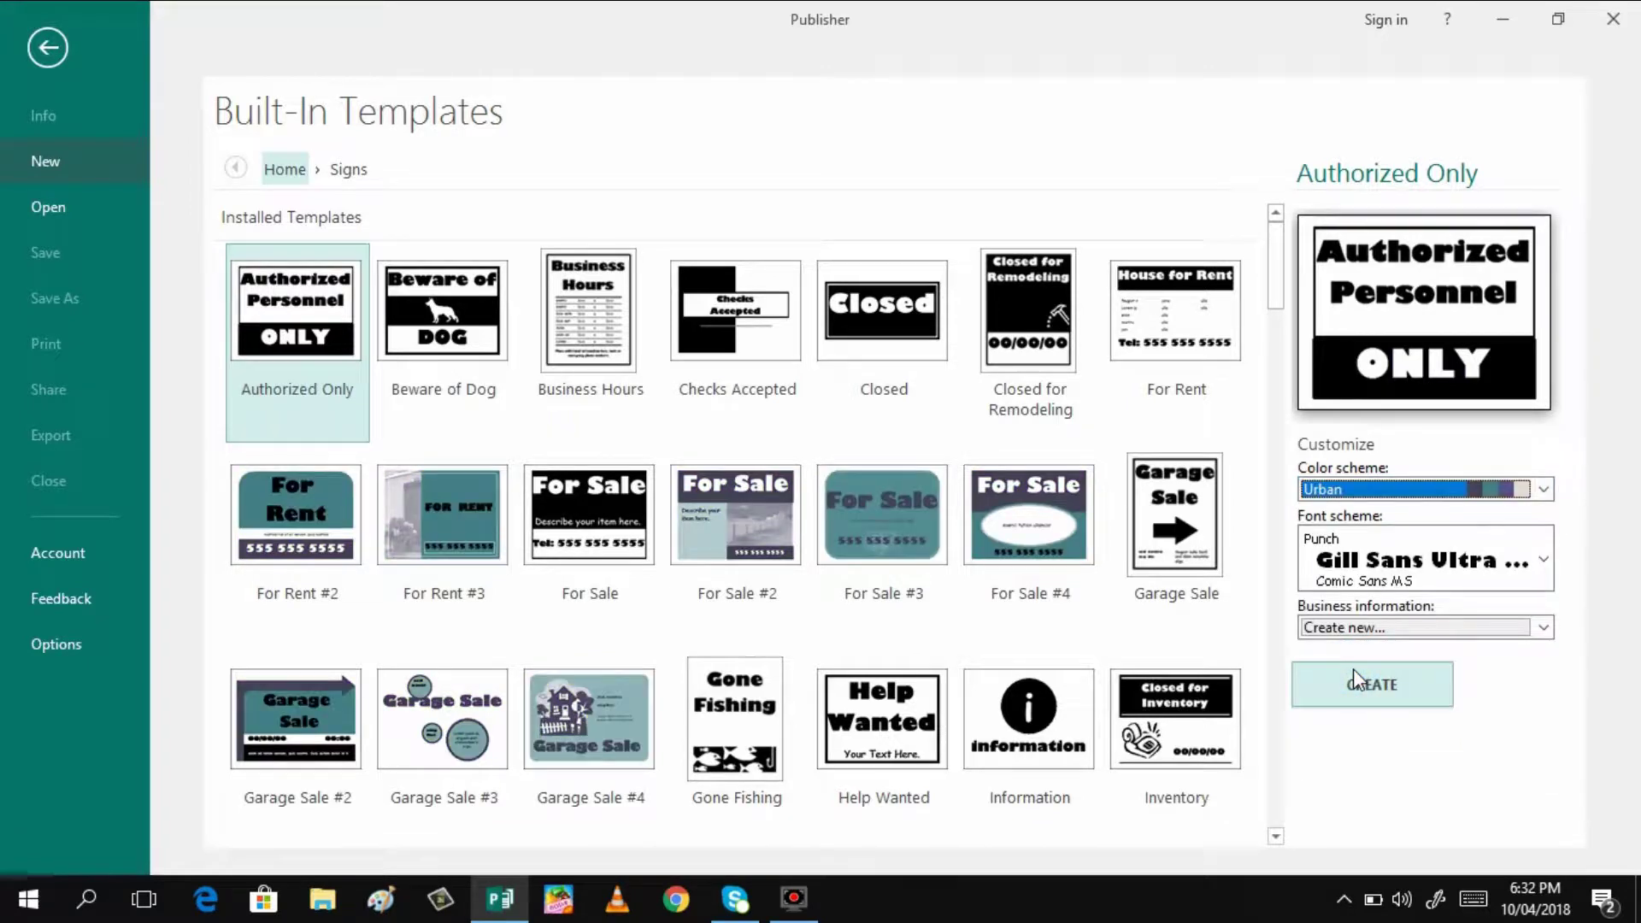
left_click(1547, 494)
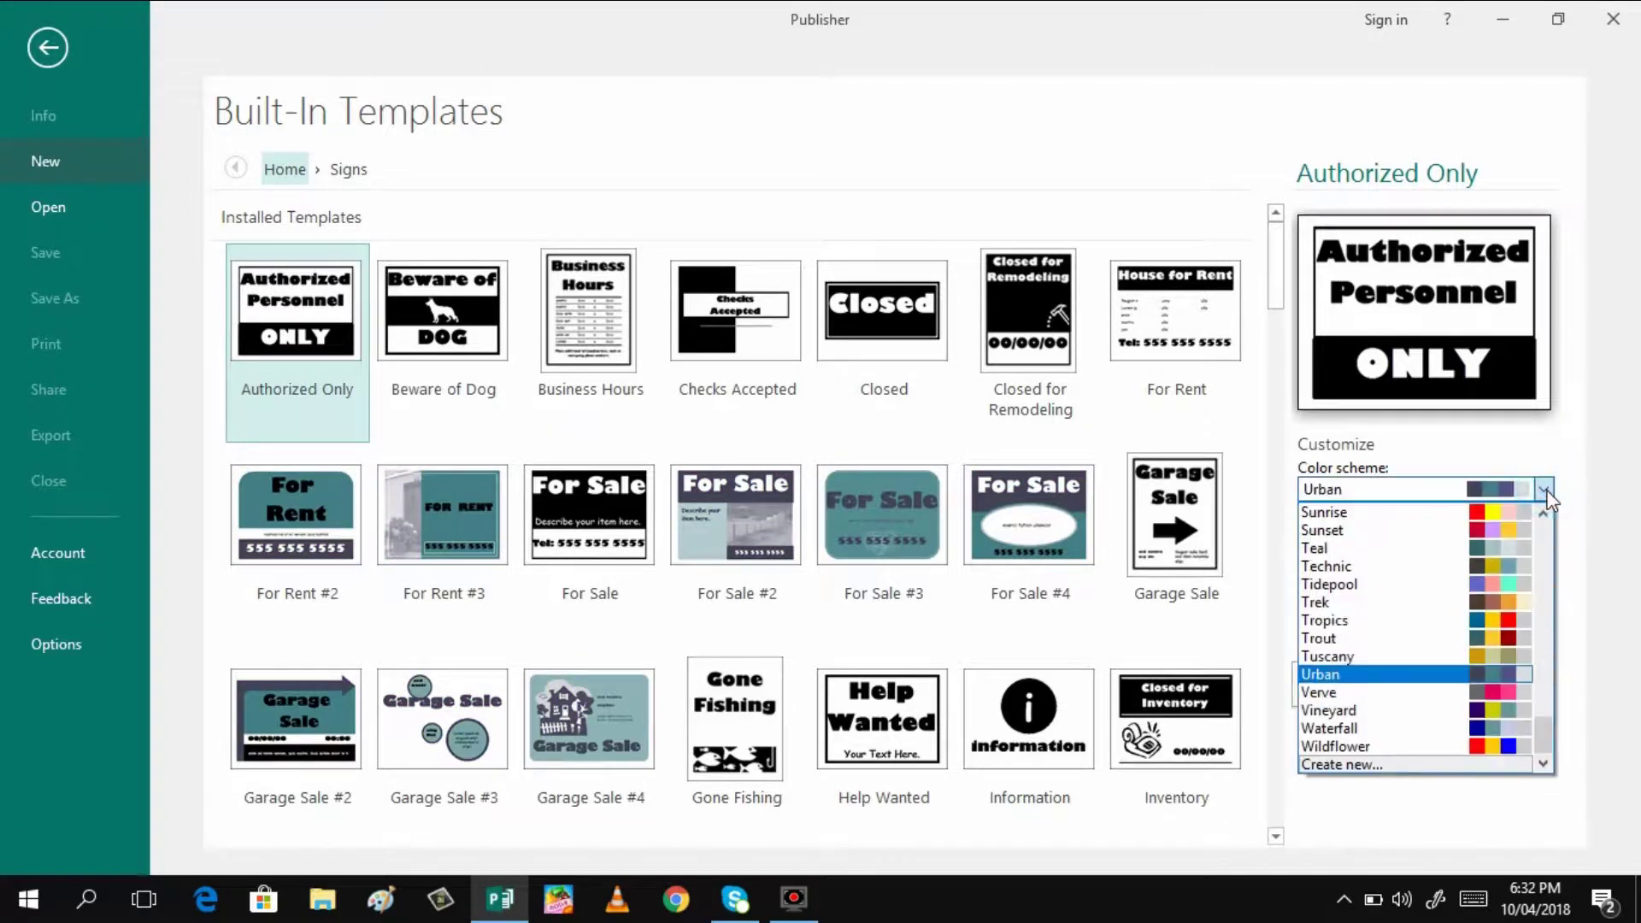
left_click(1364, 511)
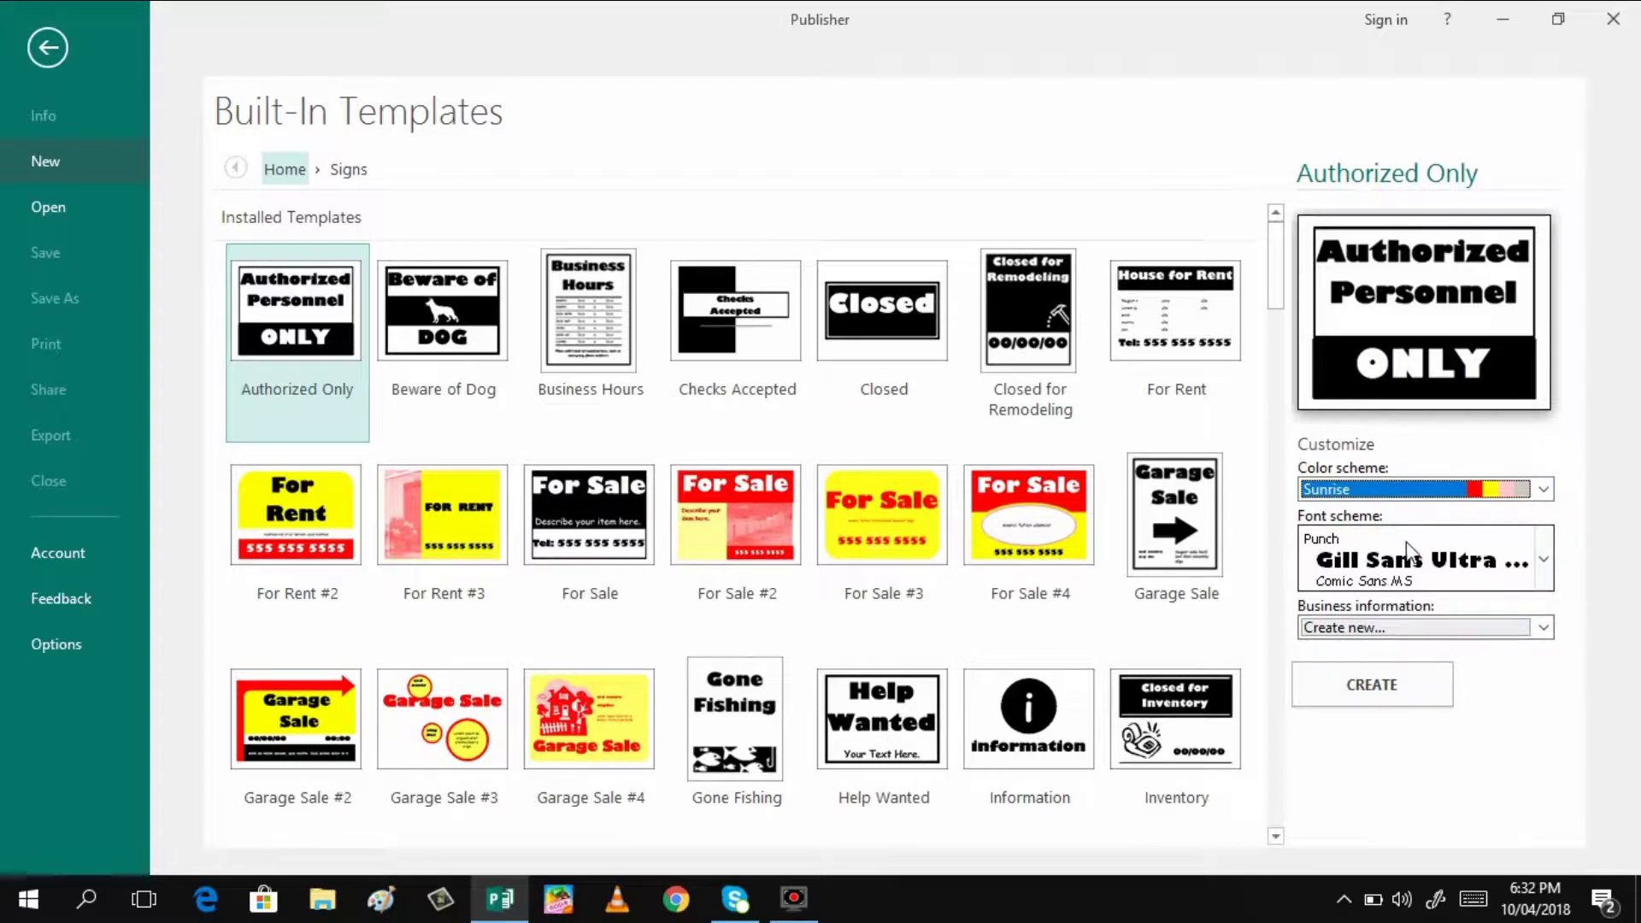
left_click(1543, 559)
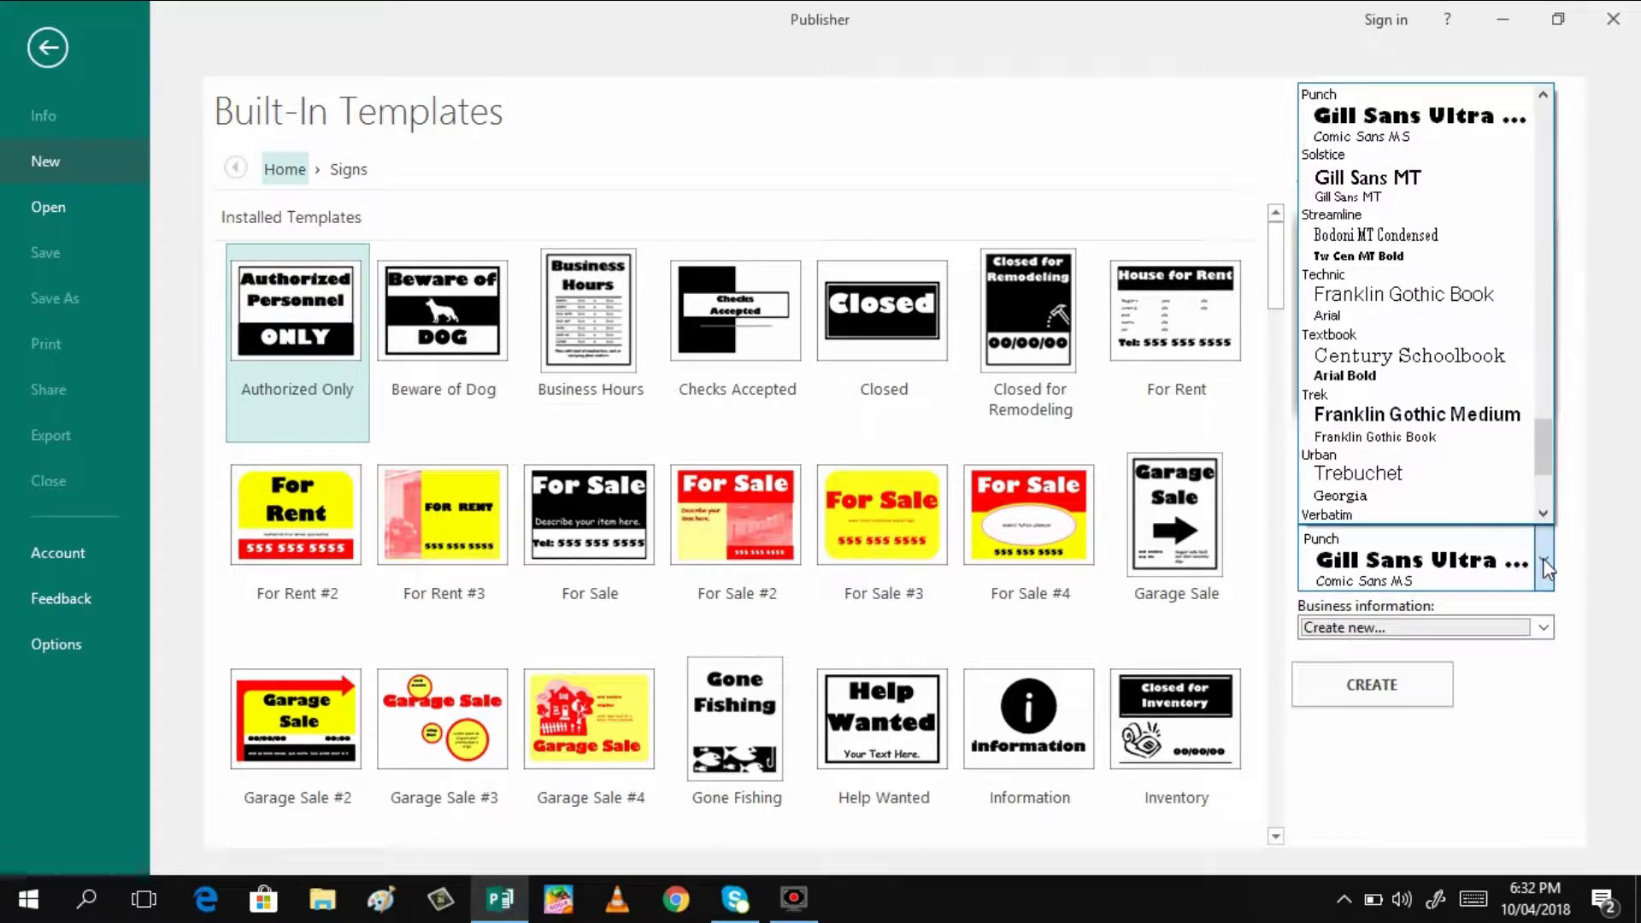
scroll(1432, 253, "down", 1)
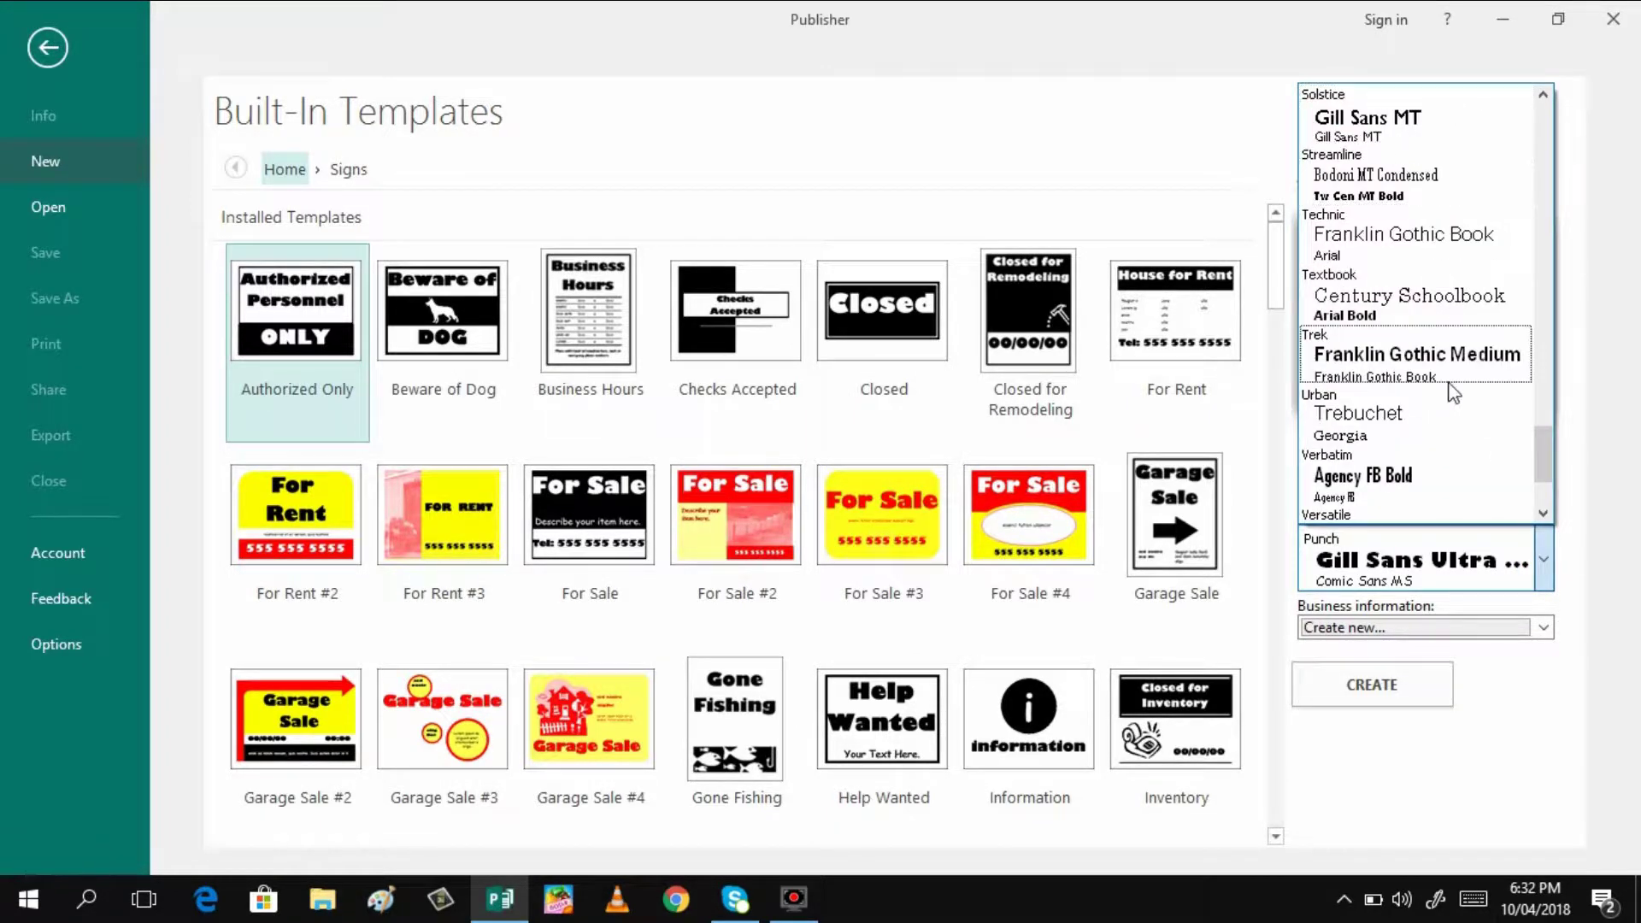
scroll(1453, 393, "down", 3)
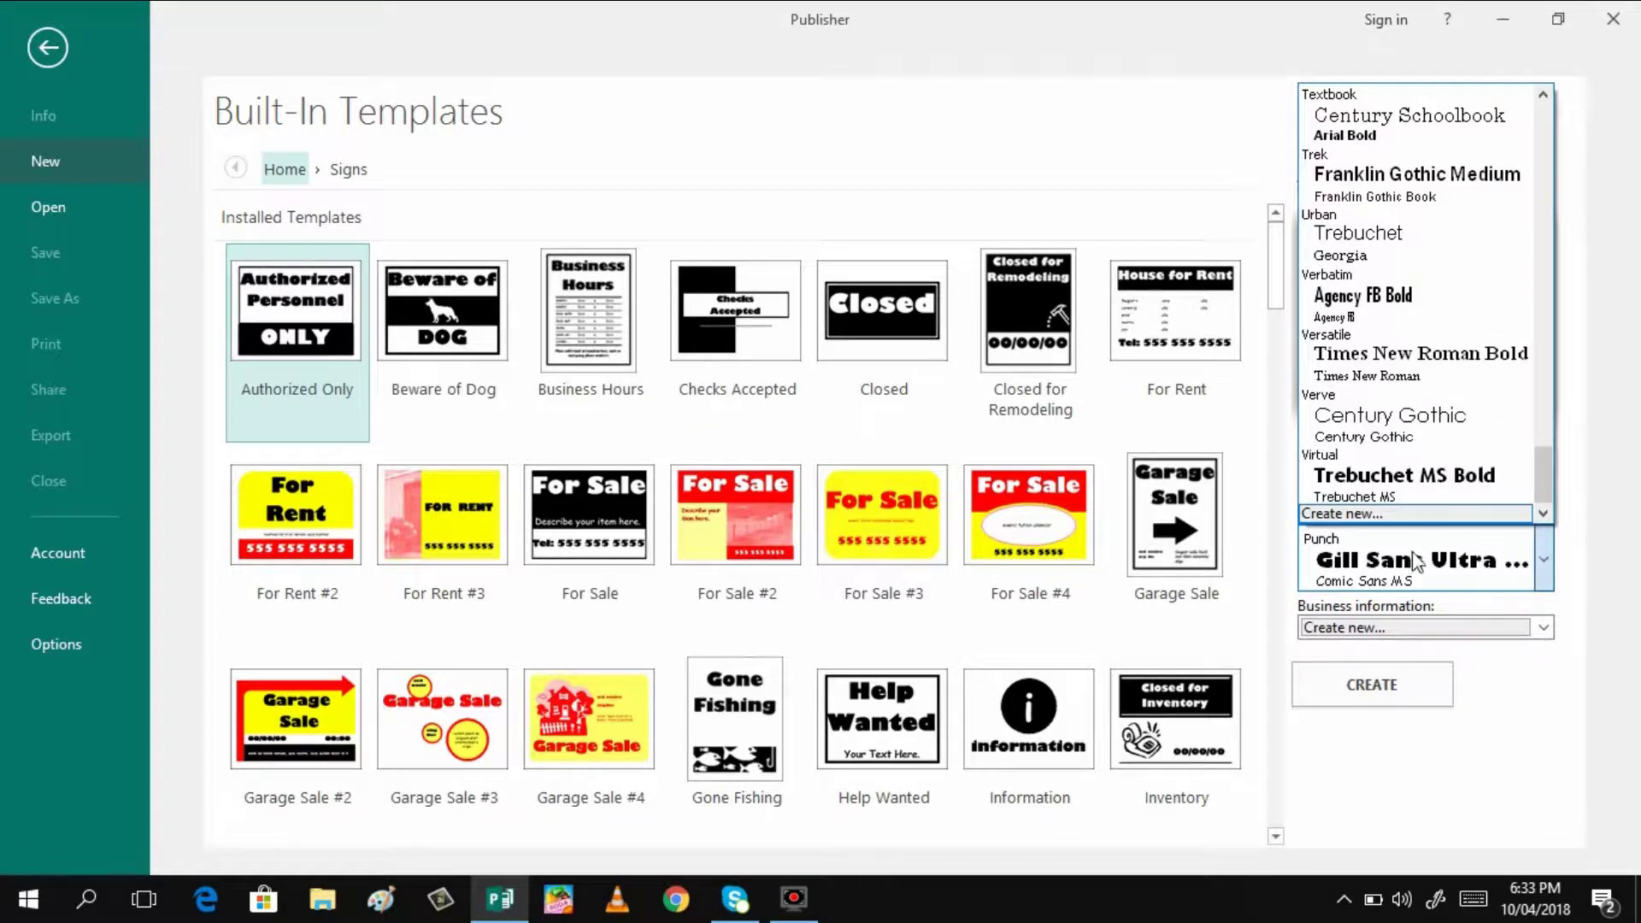
left_click(1542, 563)
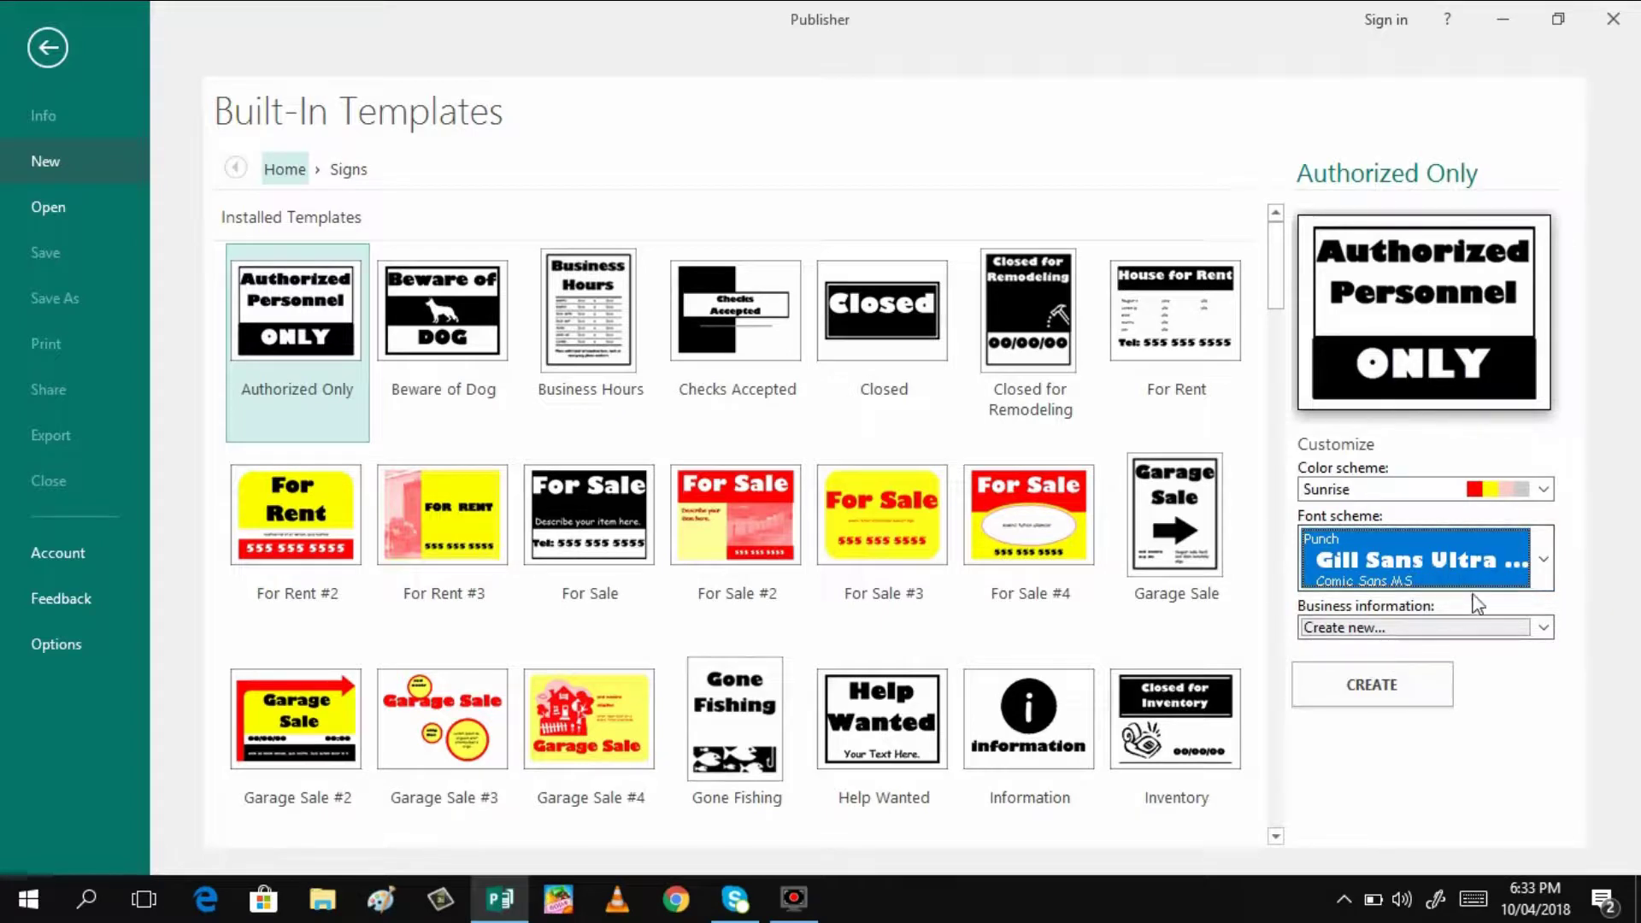
left_click(1372, 690)
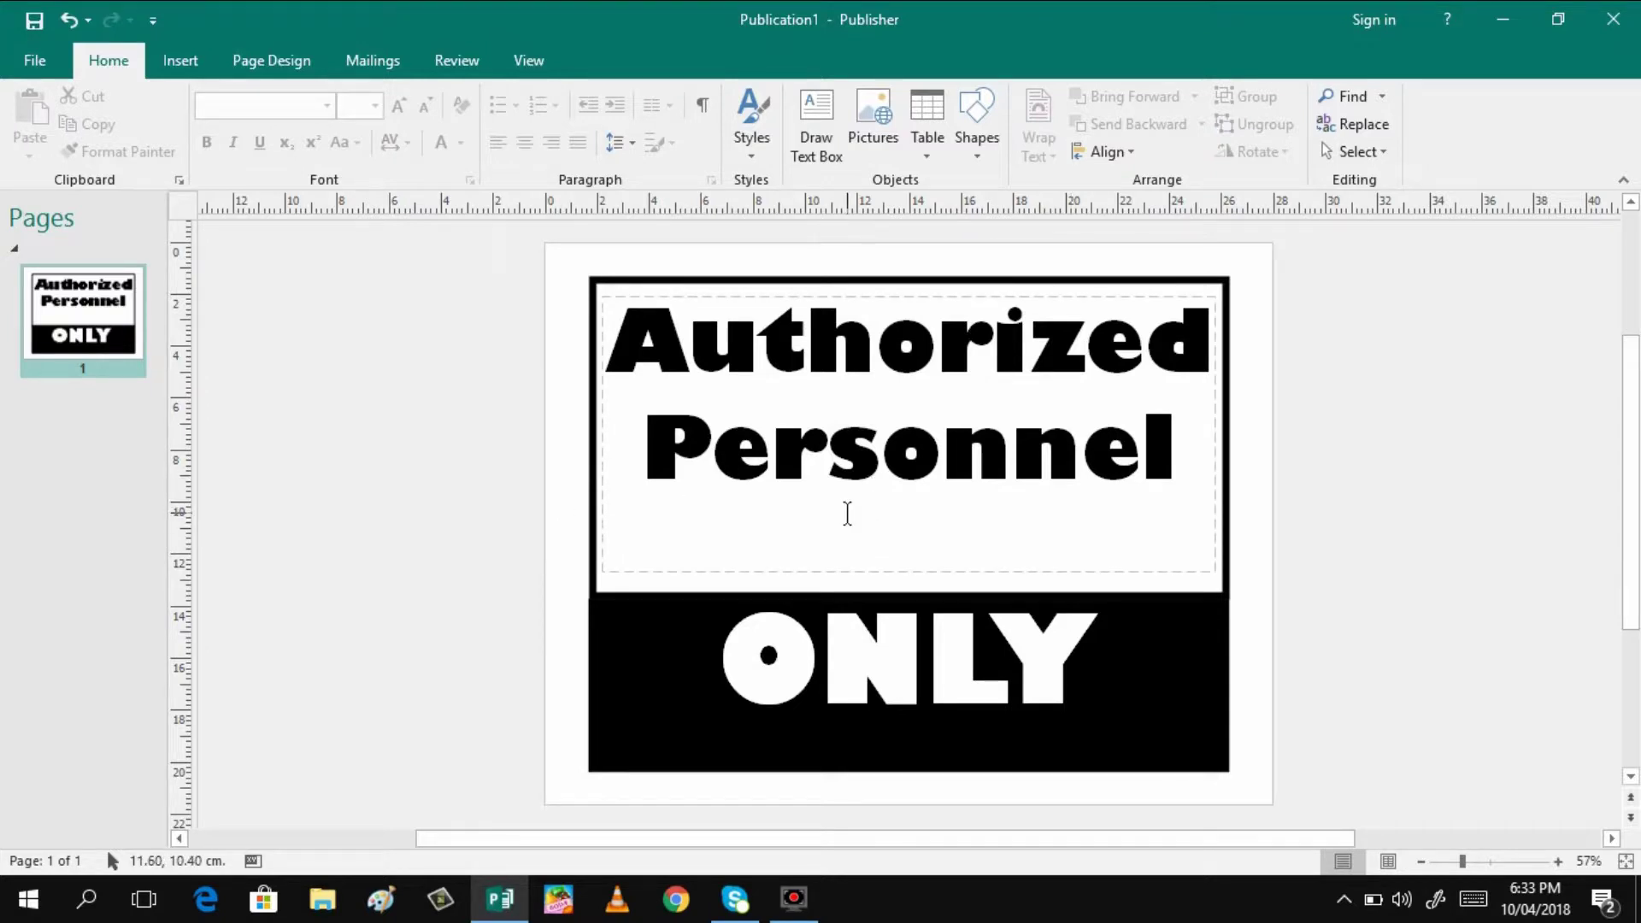
Step: Insert the recently used red and yellow border from the Borders & Accents gallery
left_click(180, 60)
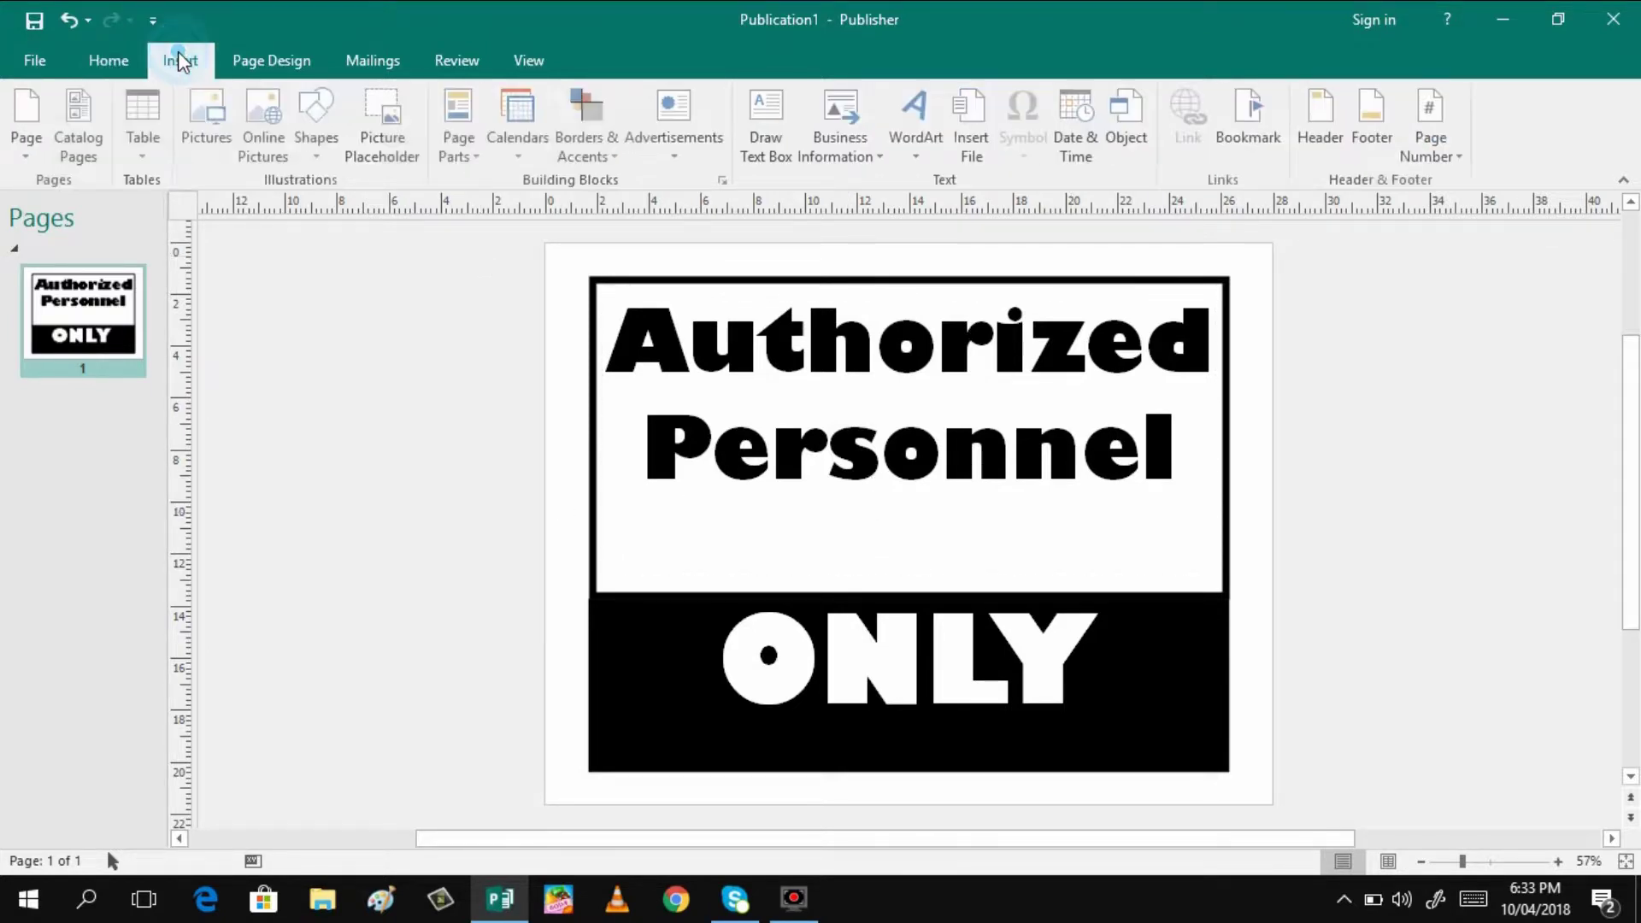
left_click(621, 161)
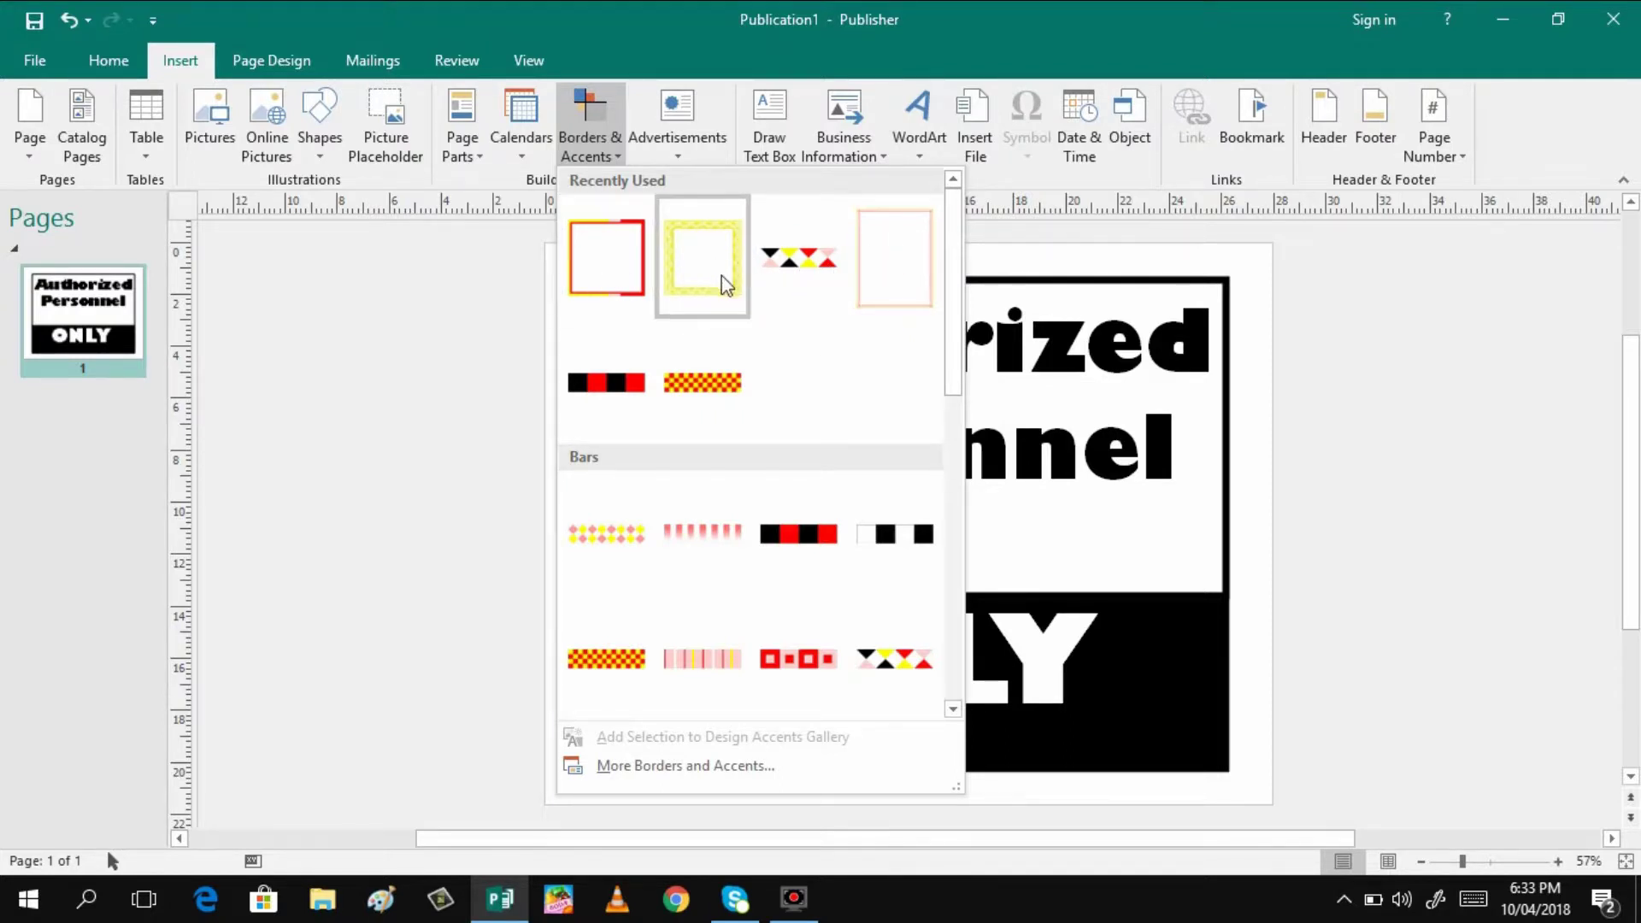
left_click(619, 270)
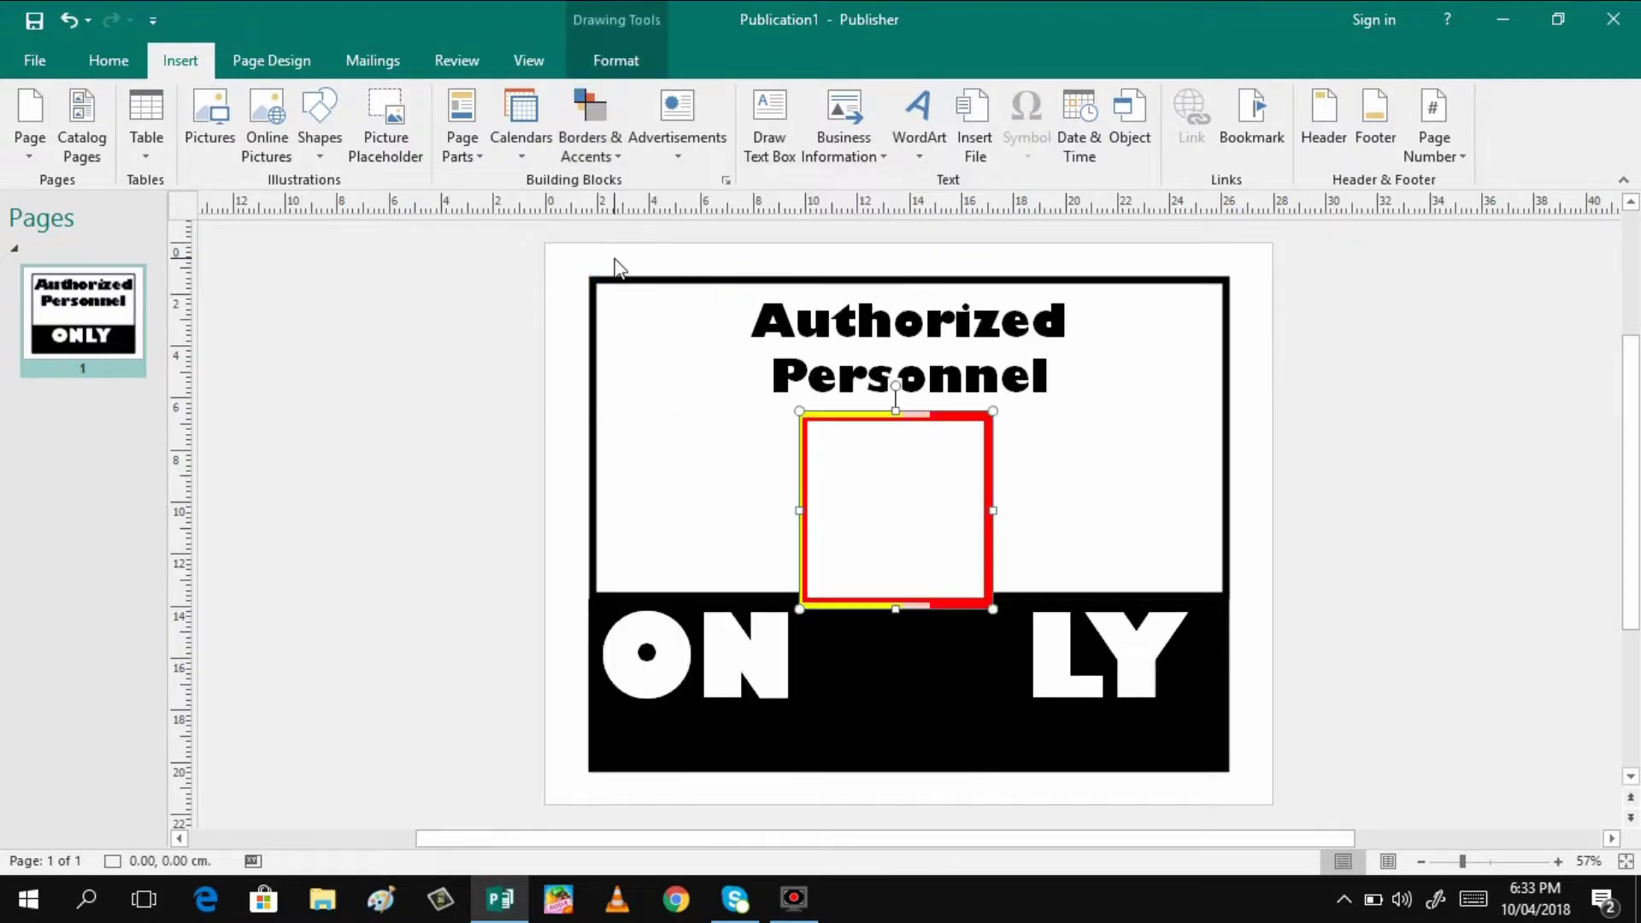
Step: Send the border frame to back so 'Authorized Personnel ONLY' shows fully
right_click(897, 507)
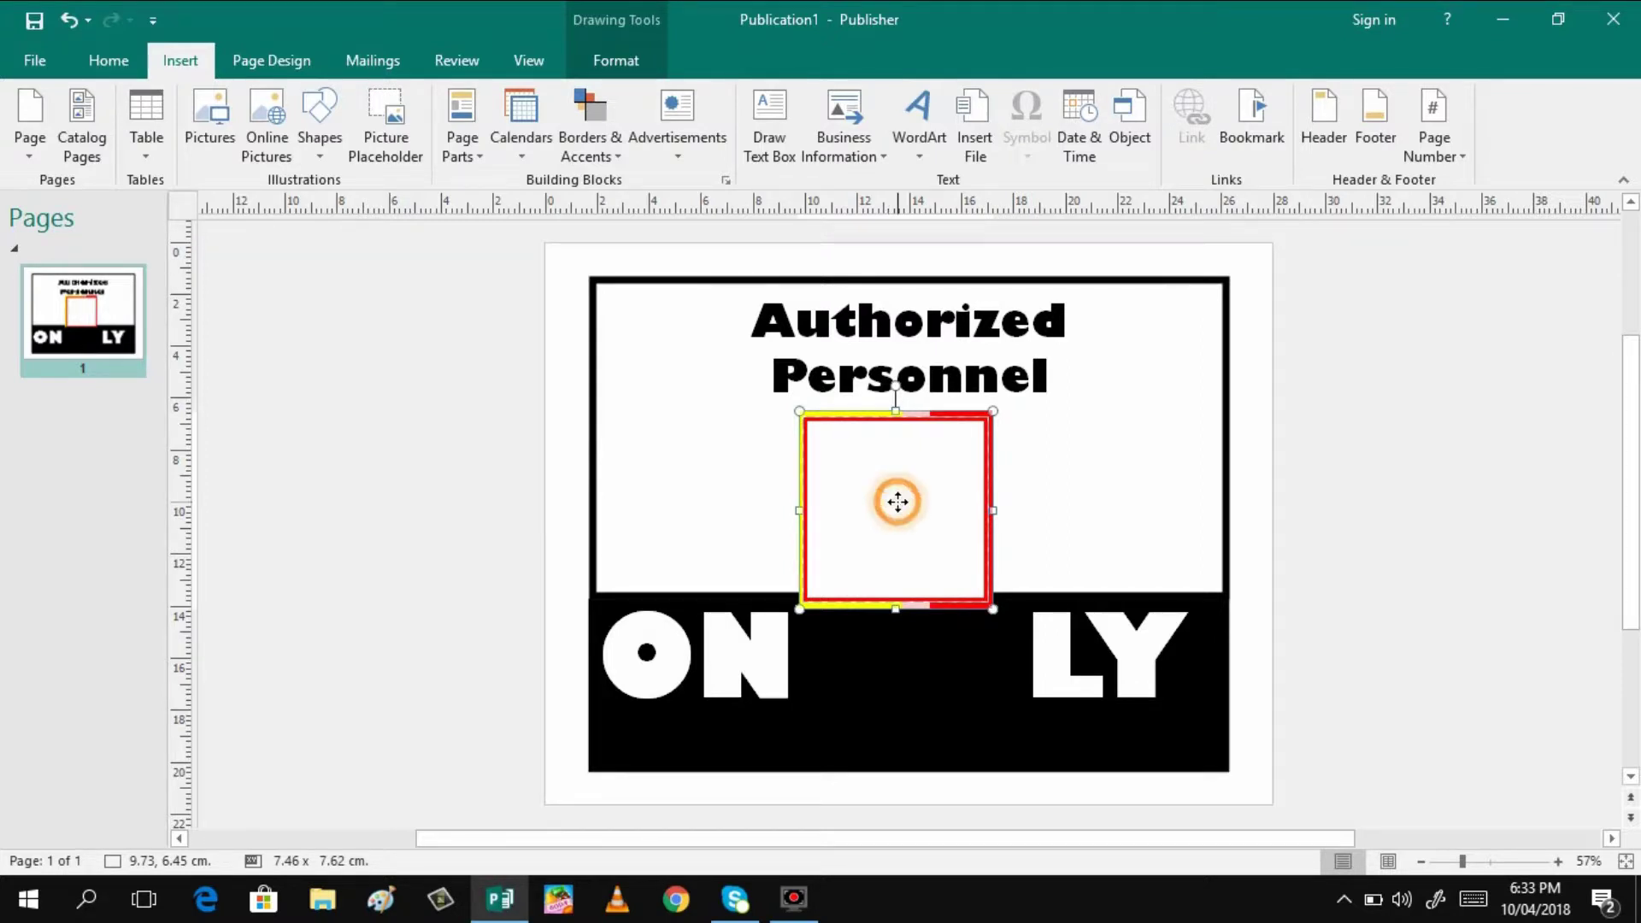
left_click(962, 441)
right_click(963, 442)
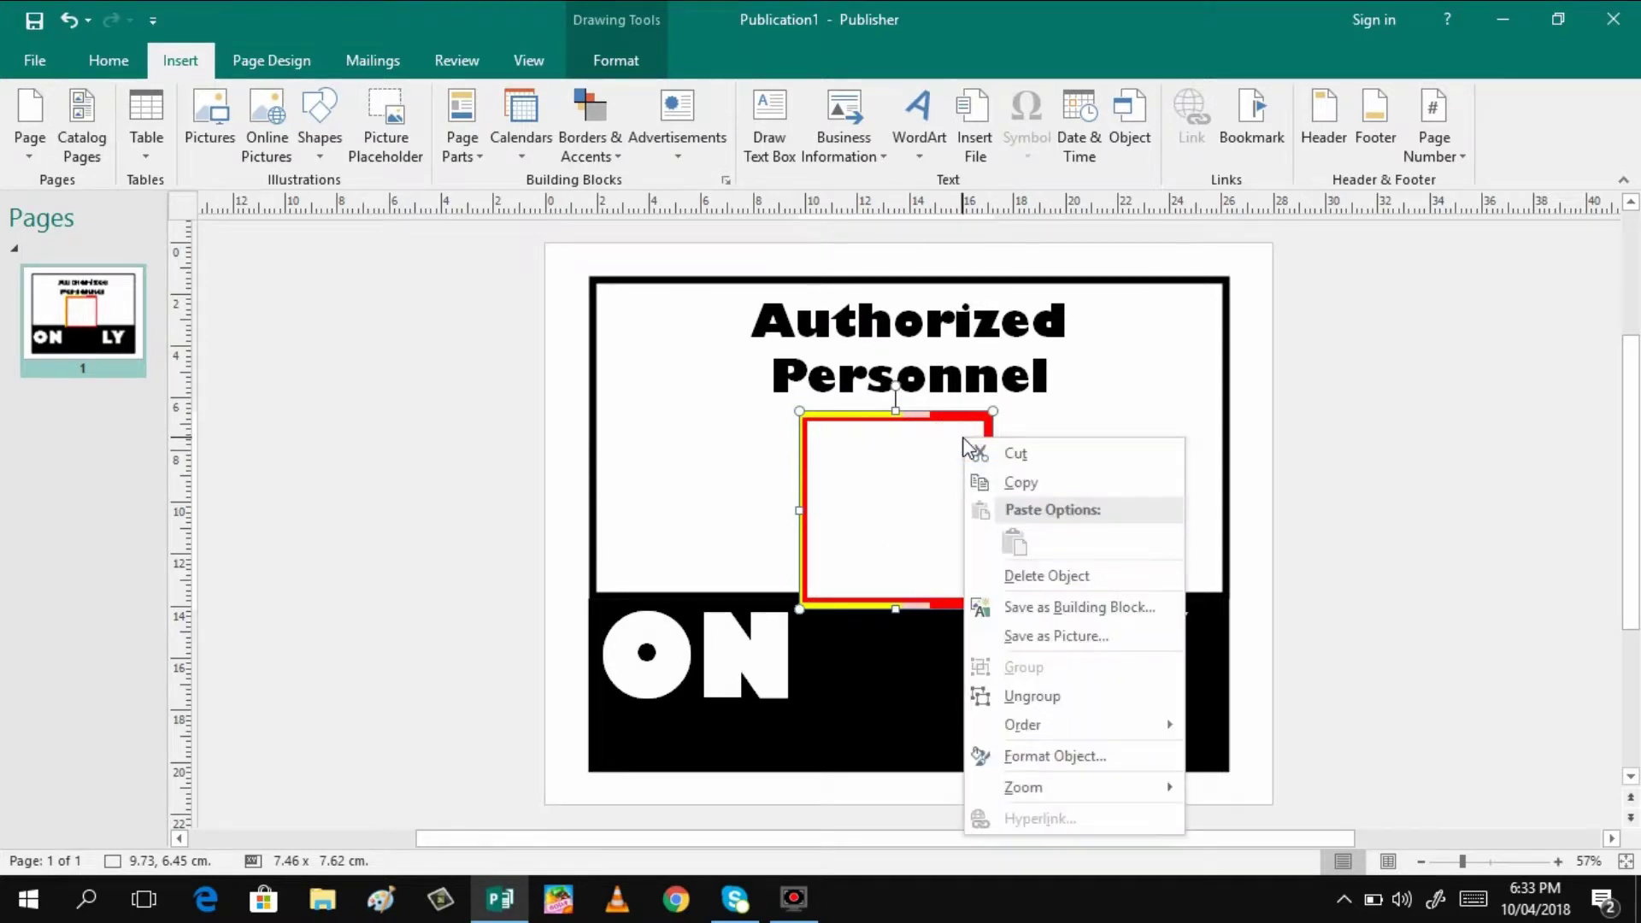
mouse_move(1024, 731)
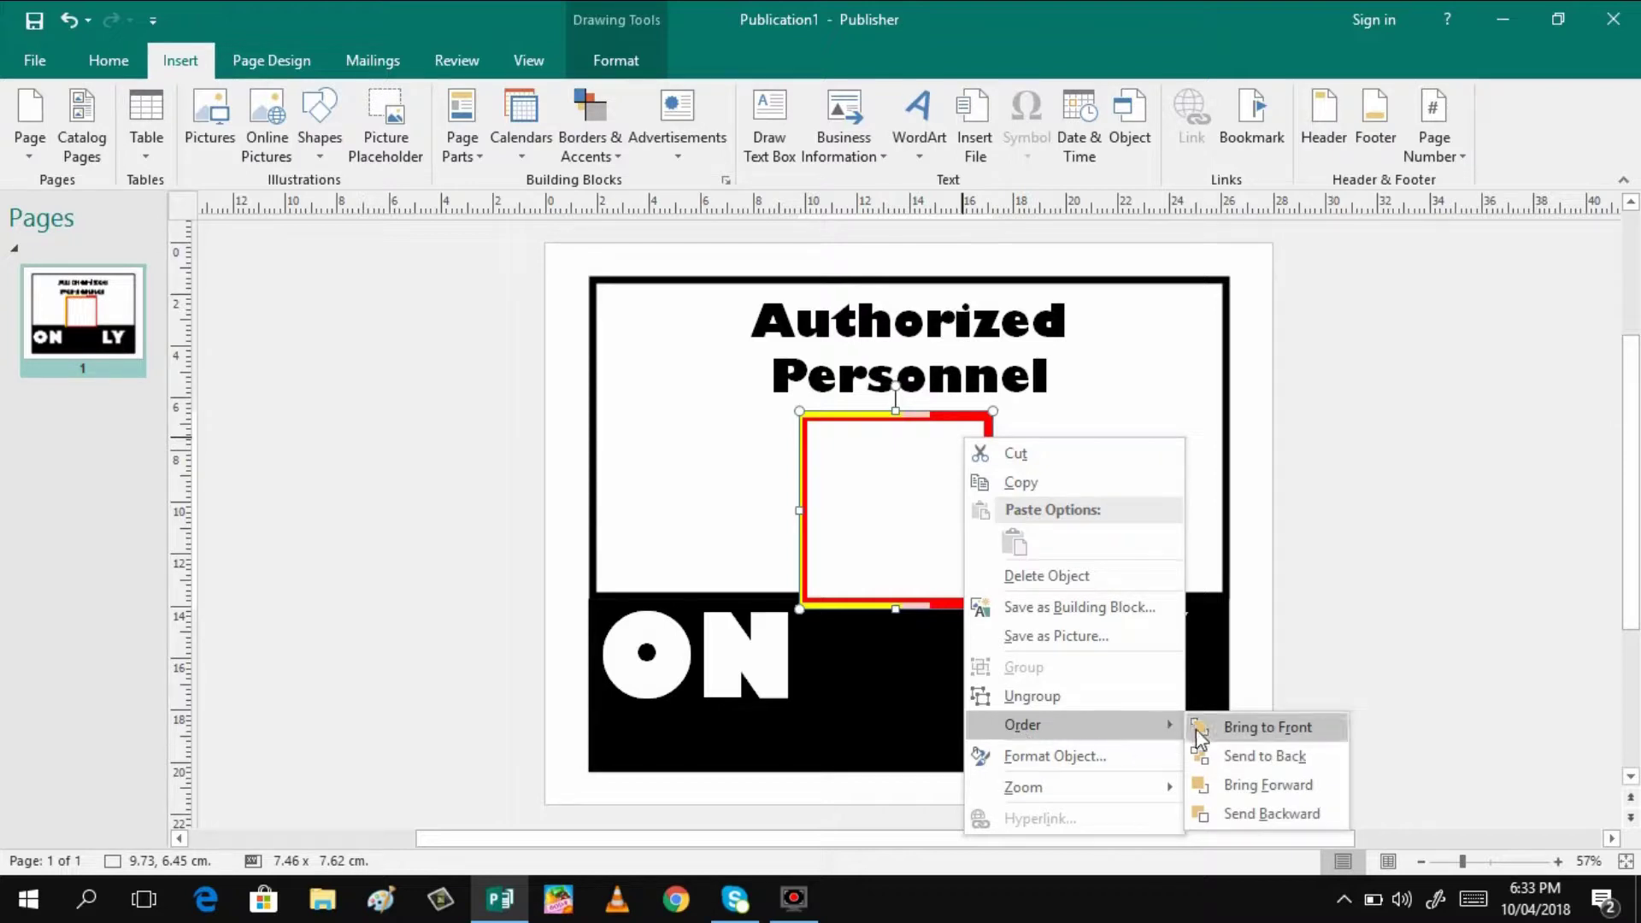
left_click(1239, 767)
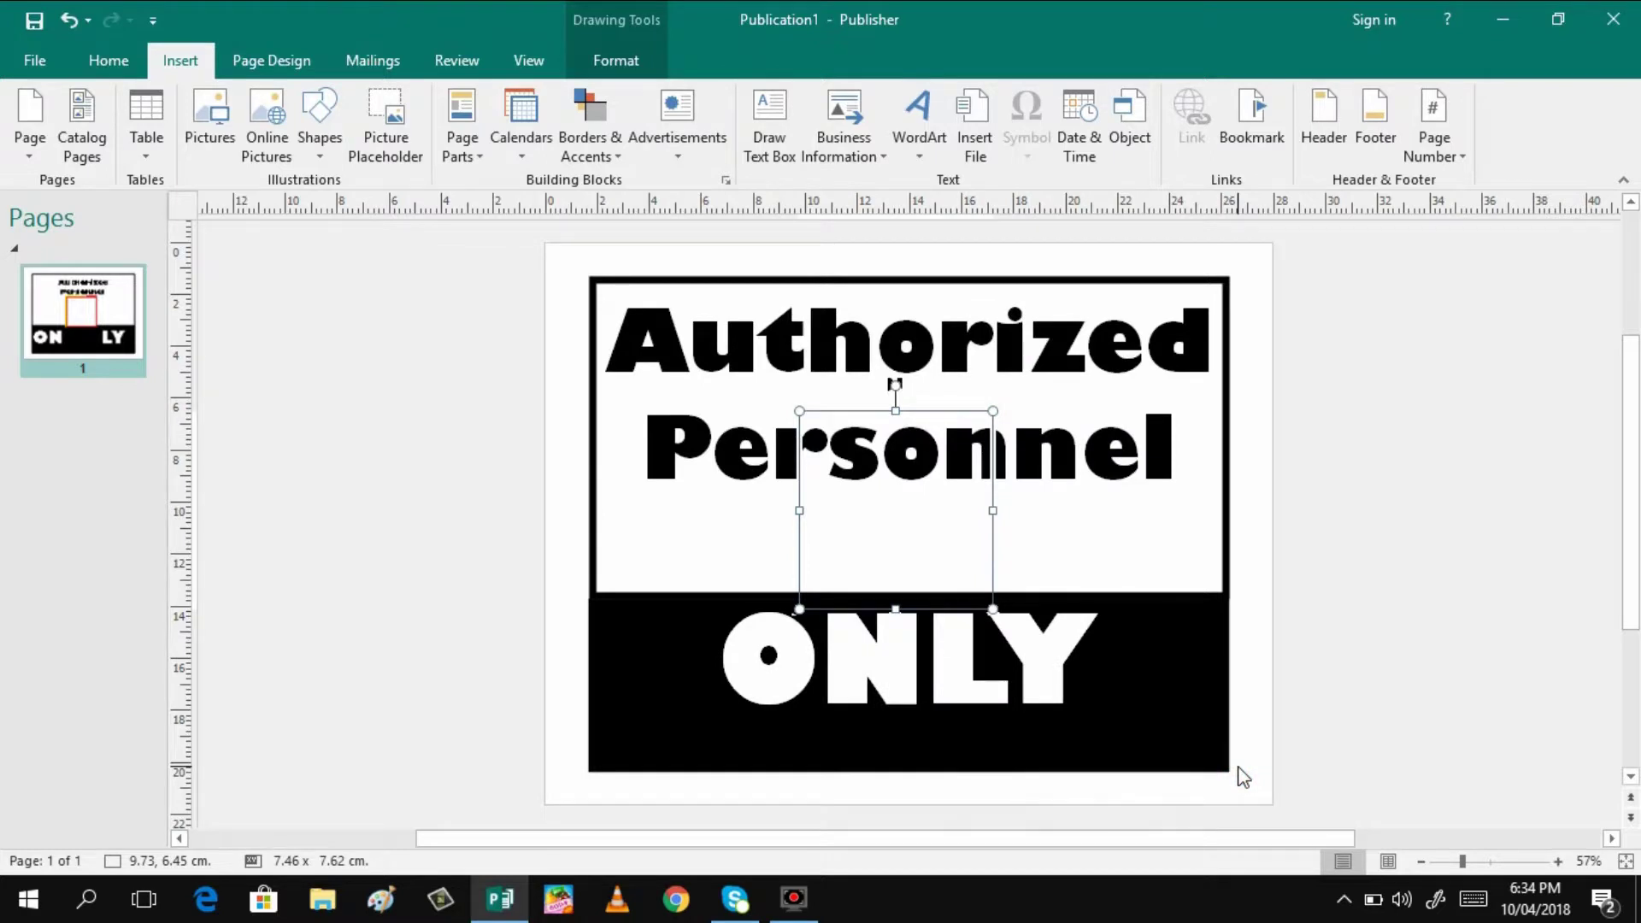
Step: Drag the frame's right, left, top and bottom edges outward to 27.03 × 21.46 cm around the sign
left_click(996, 509)
left_click_drag(996, 510, 1254, 545)
left_click(799, 510)
left_click_drag(799, 510, 551, 504)
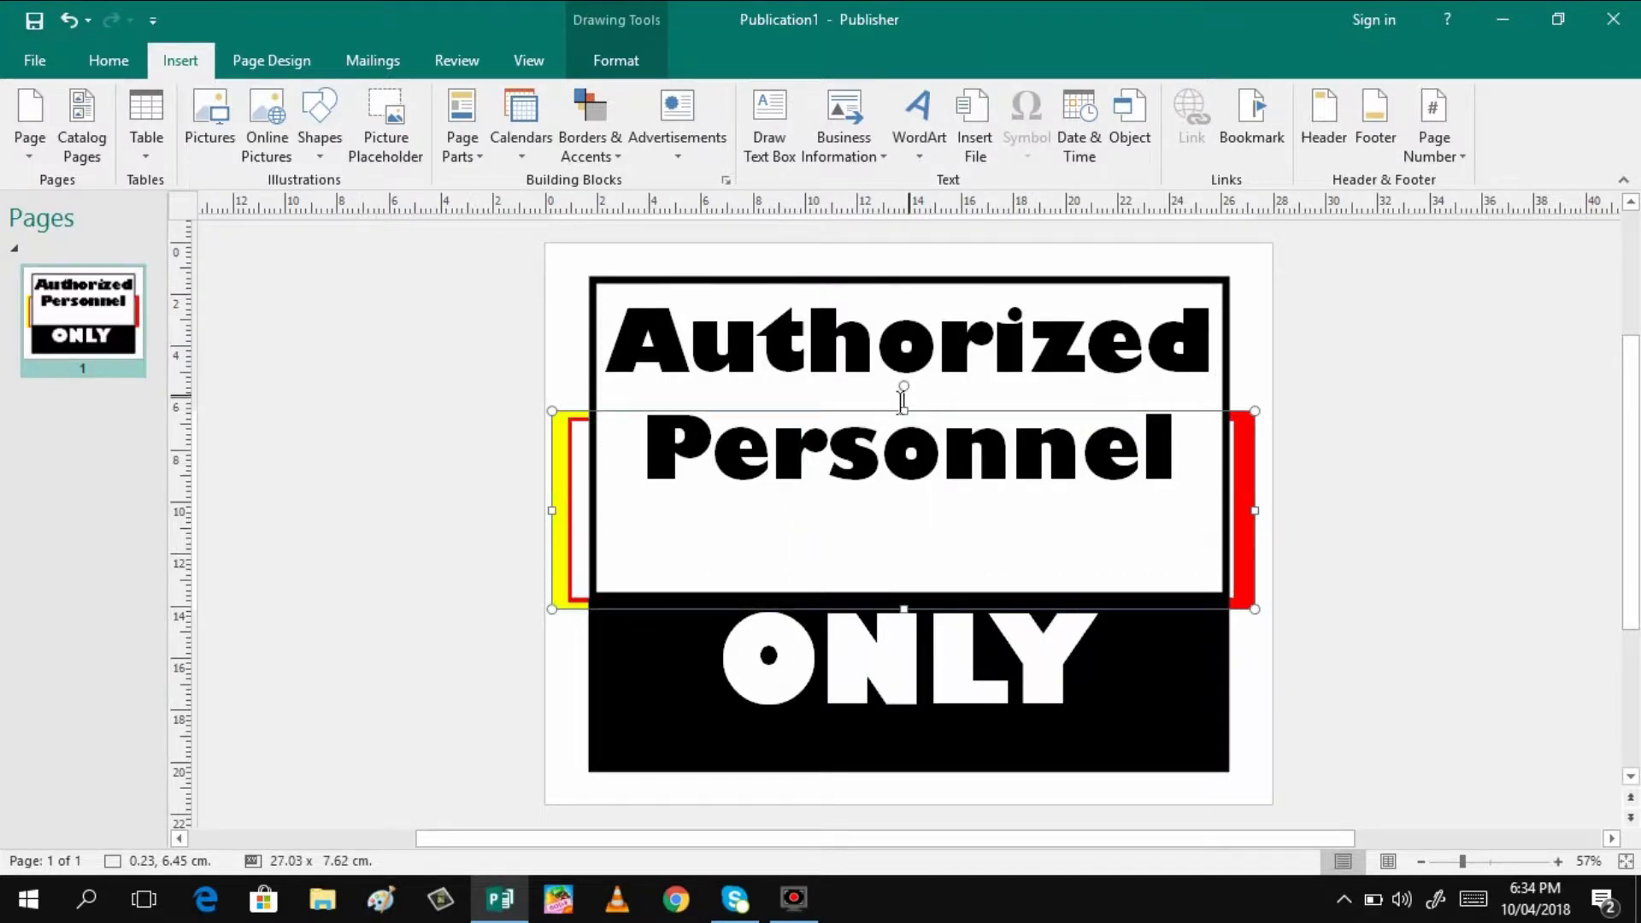
left_click(906, 408)
left_click_drag(905, 408, 919, 250)
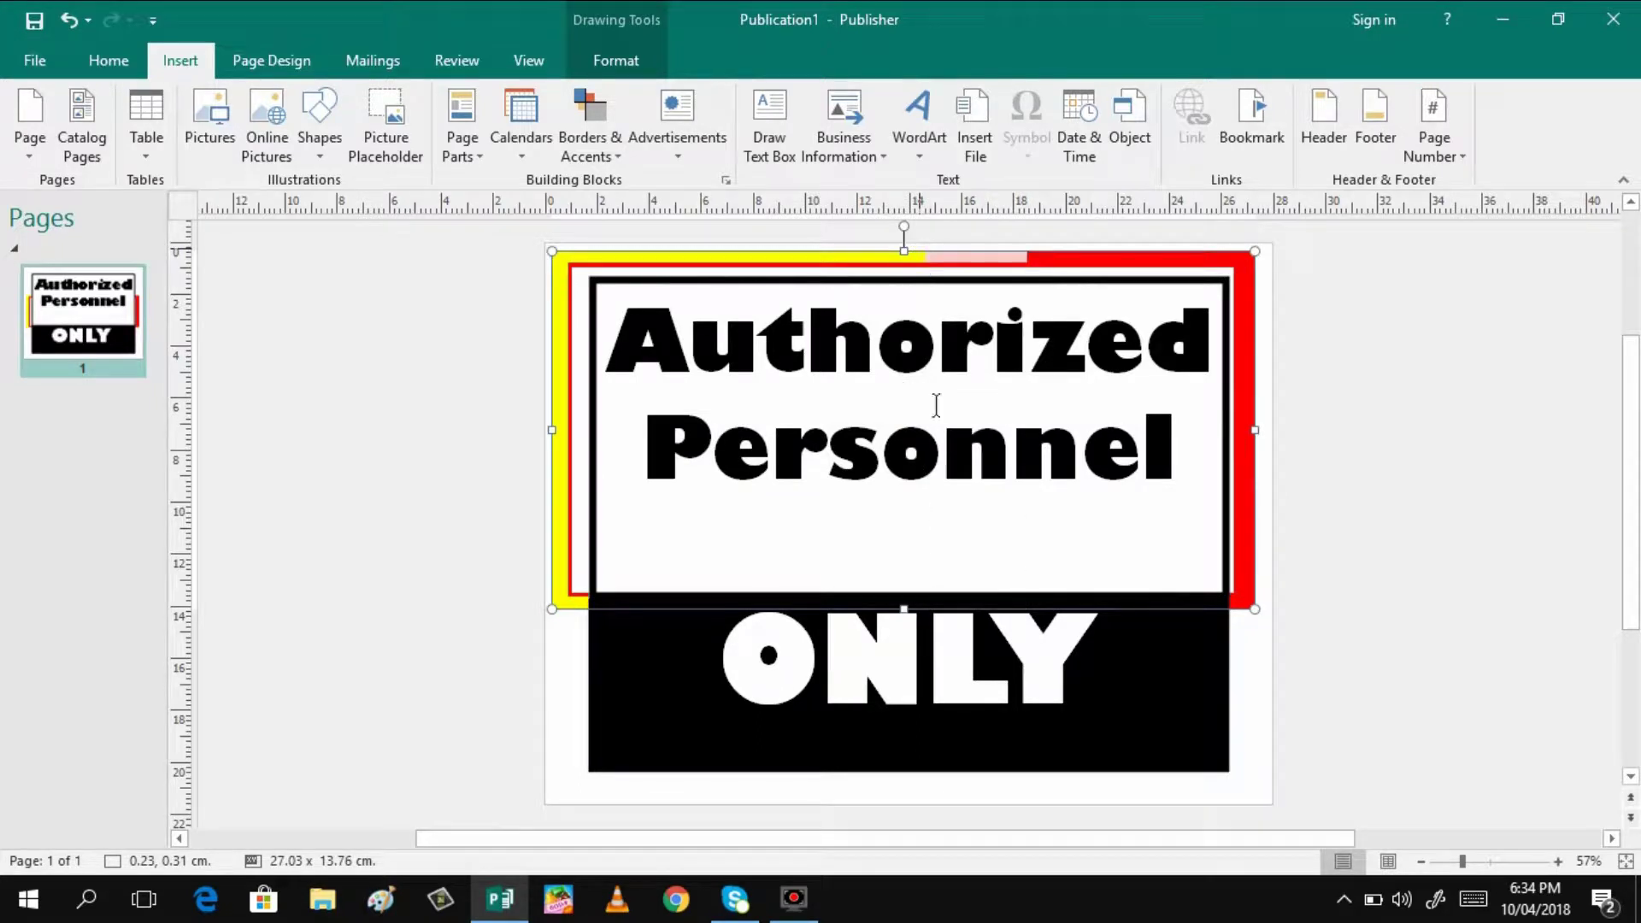
left_click_drag(904, 611, 912, 810)
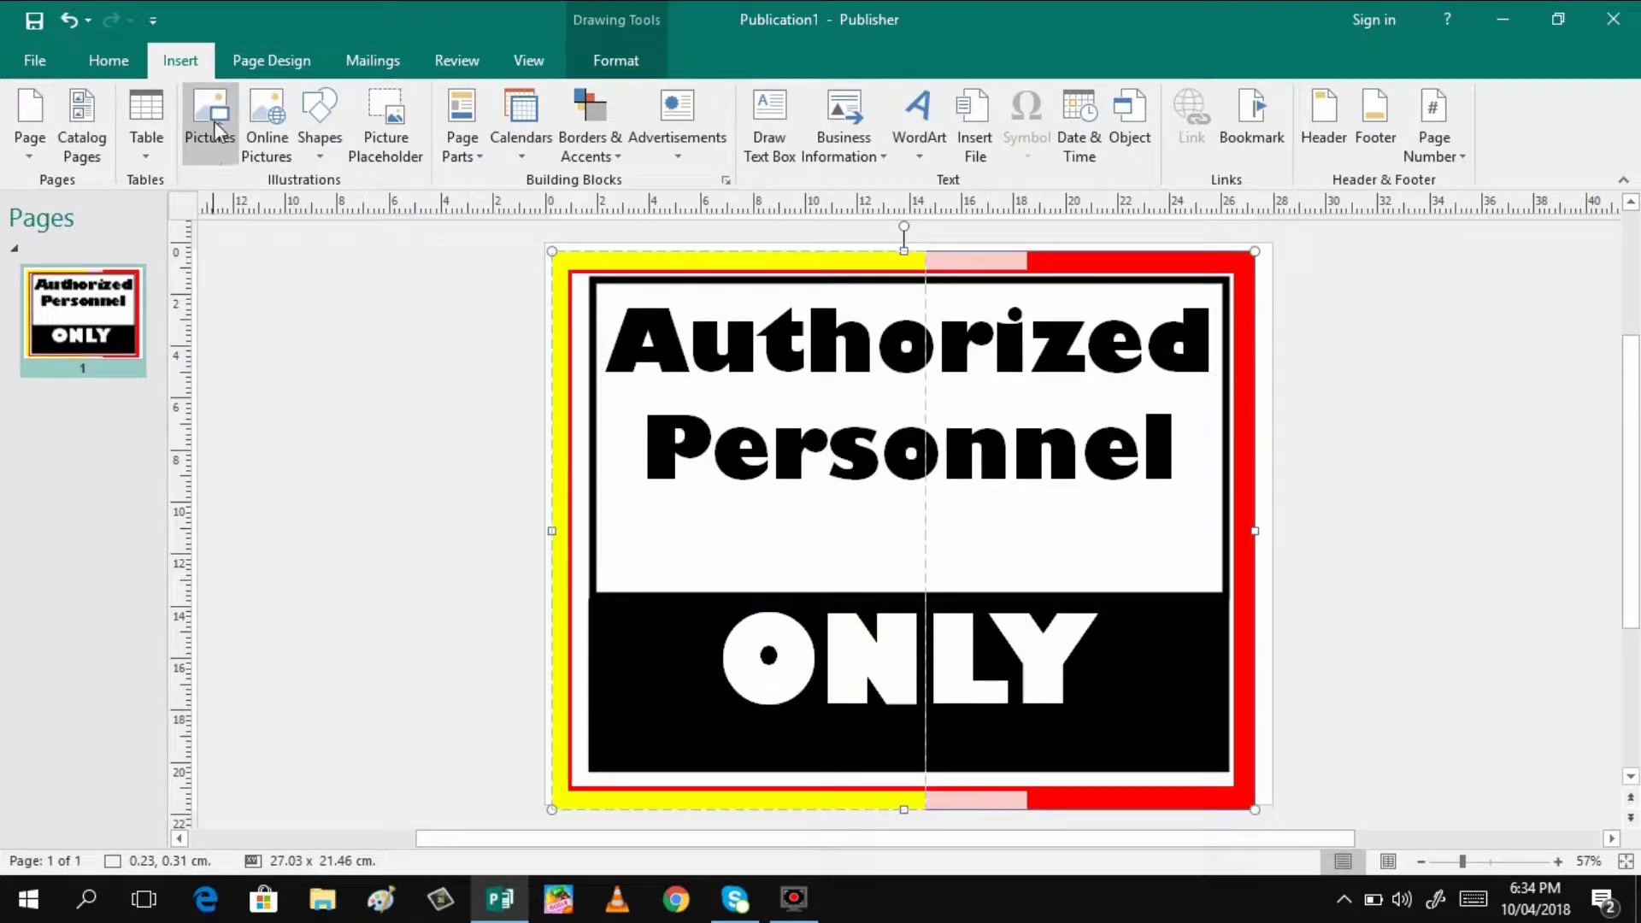
Step: Preview Prairie, Rain Forest, Red, Redwood, Sunrise and Spice schemes, then apply Sunset
left_click(263, 60)
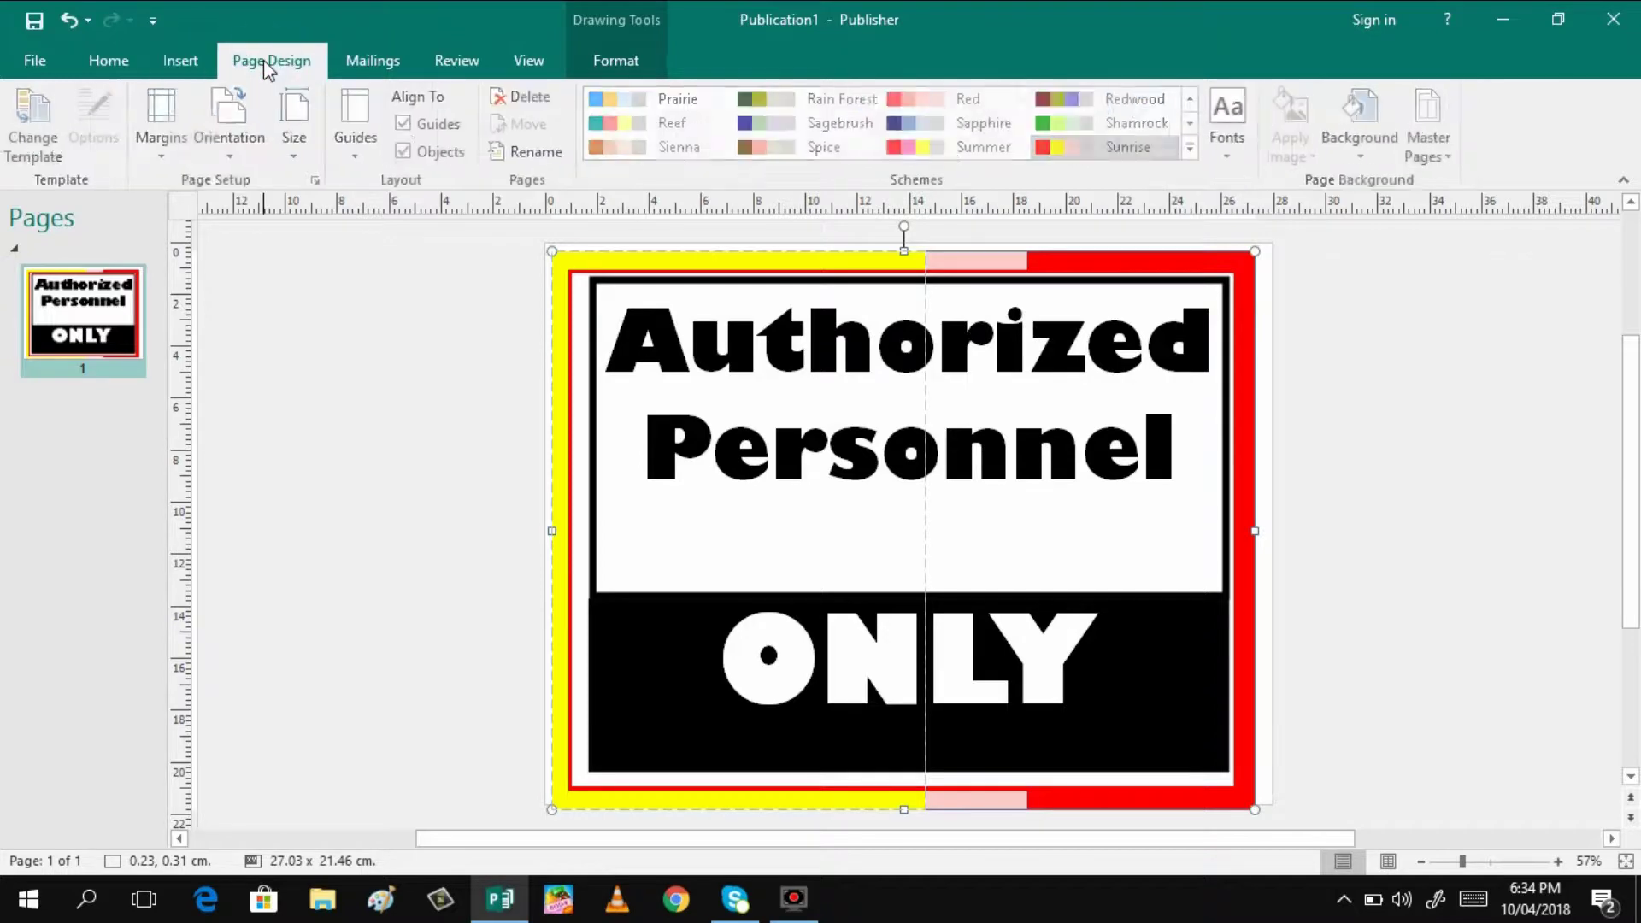
left_click(681, 99)
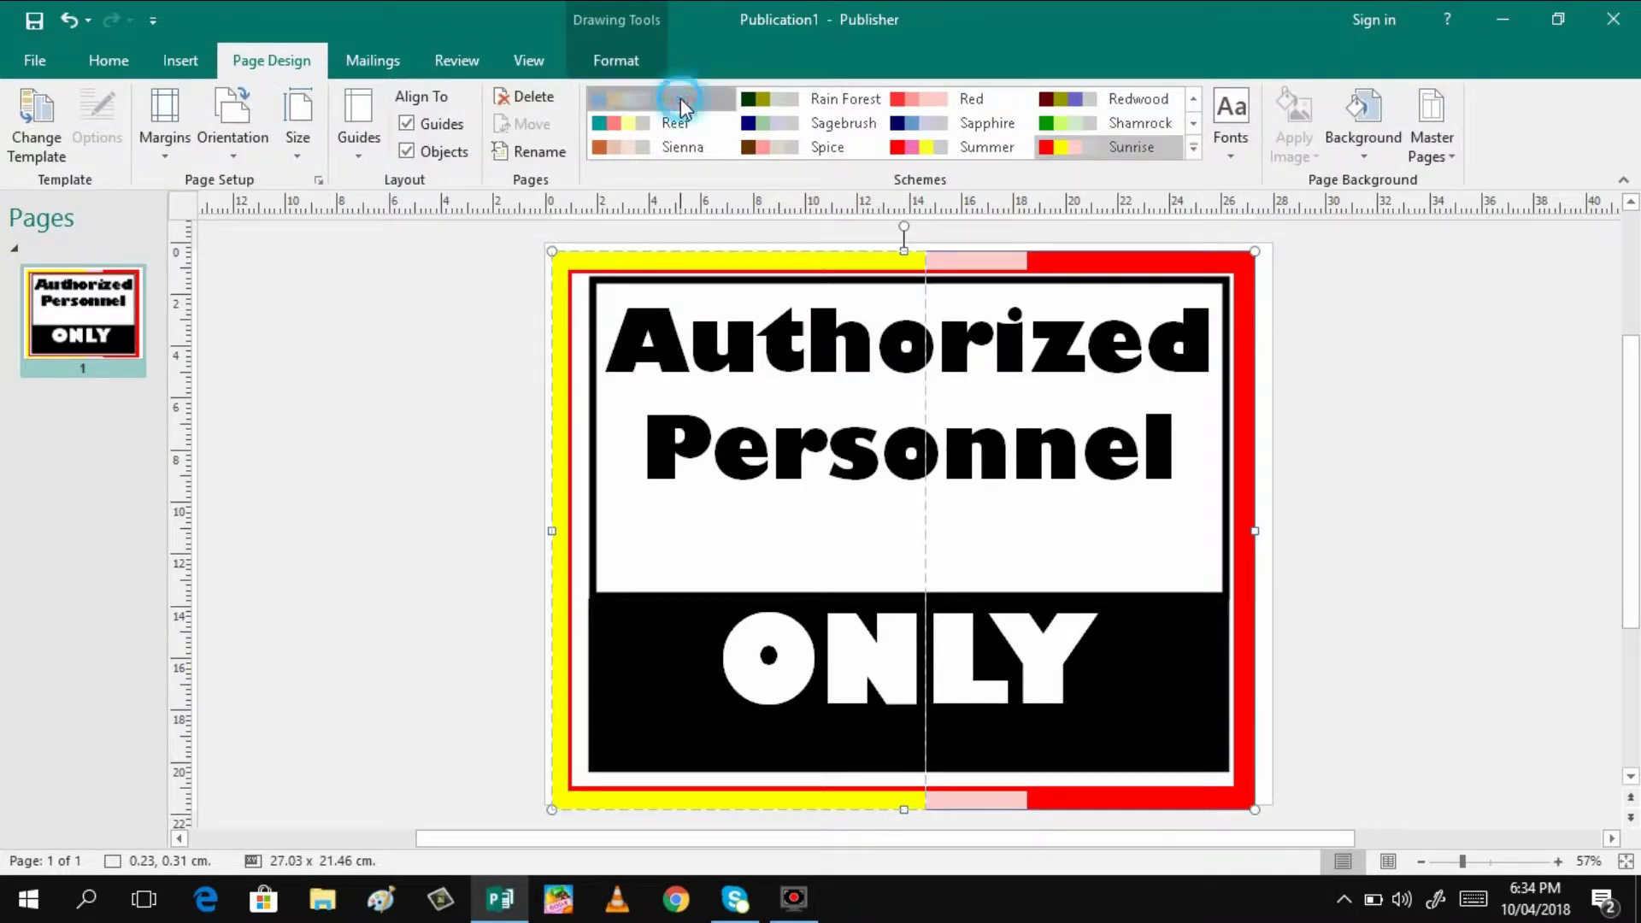
left_click(801, 104)
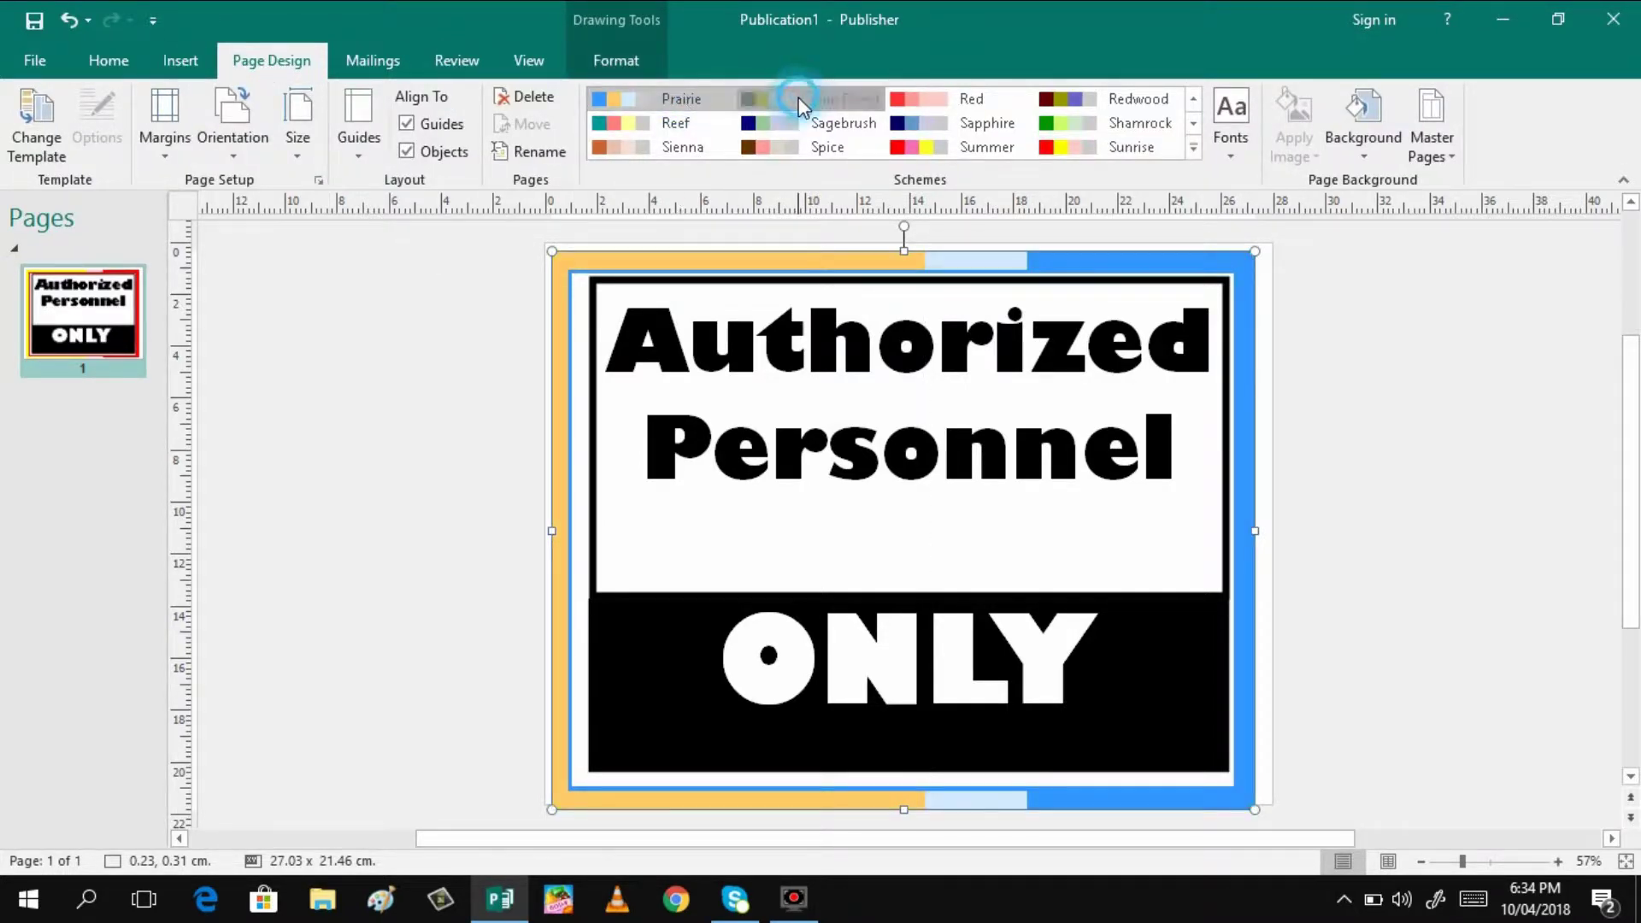
left_click(974, 101)
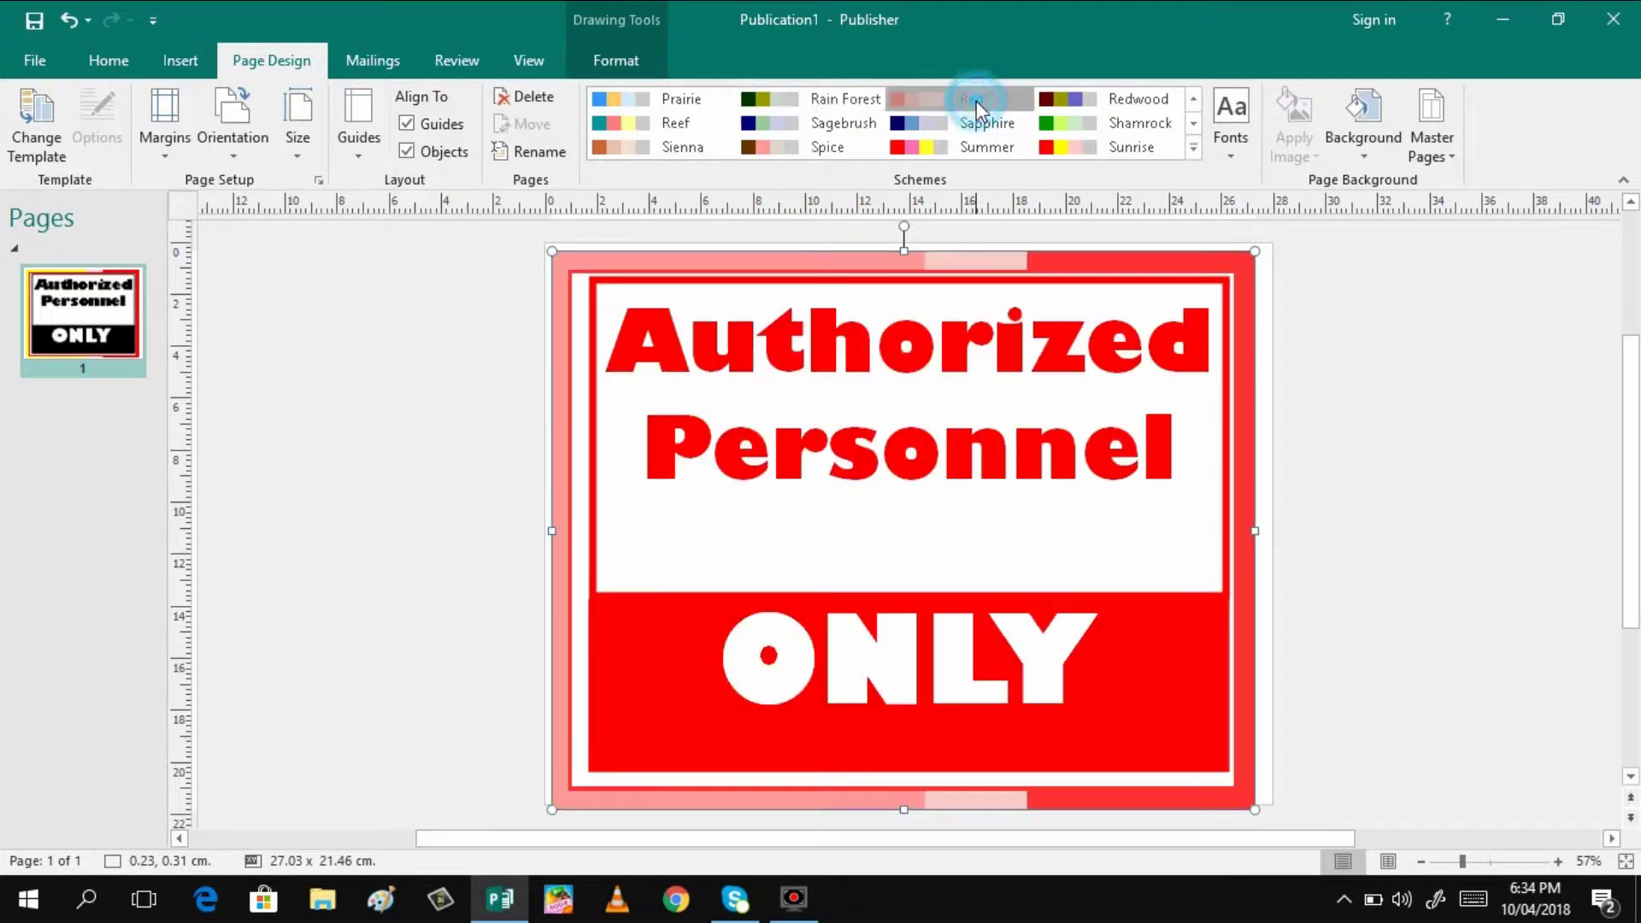
left_click(1121, 99)
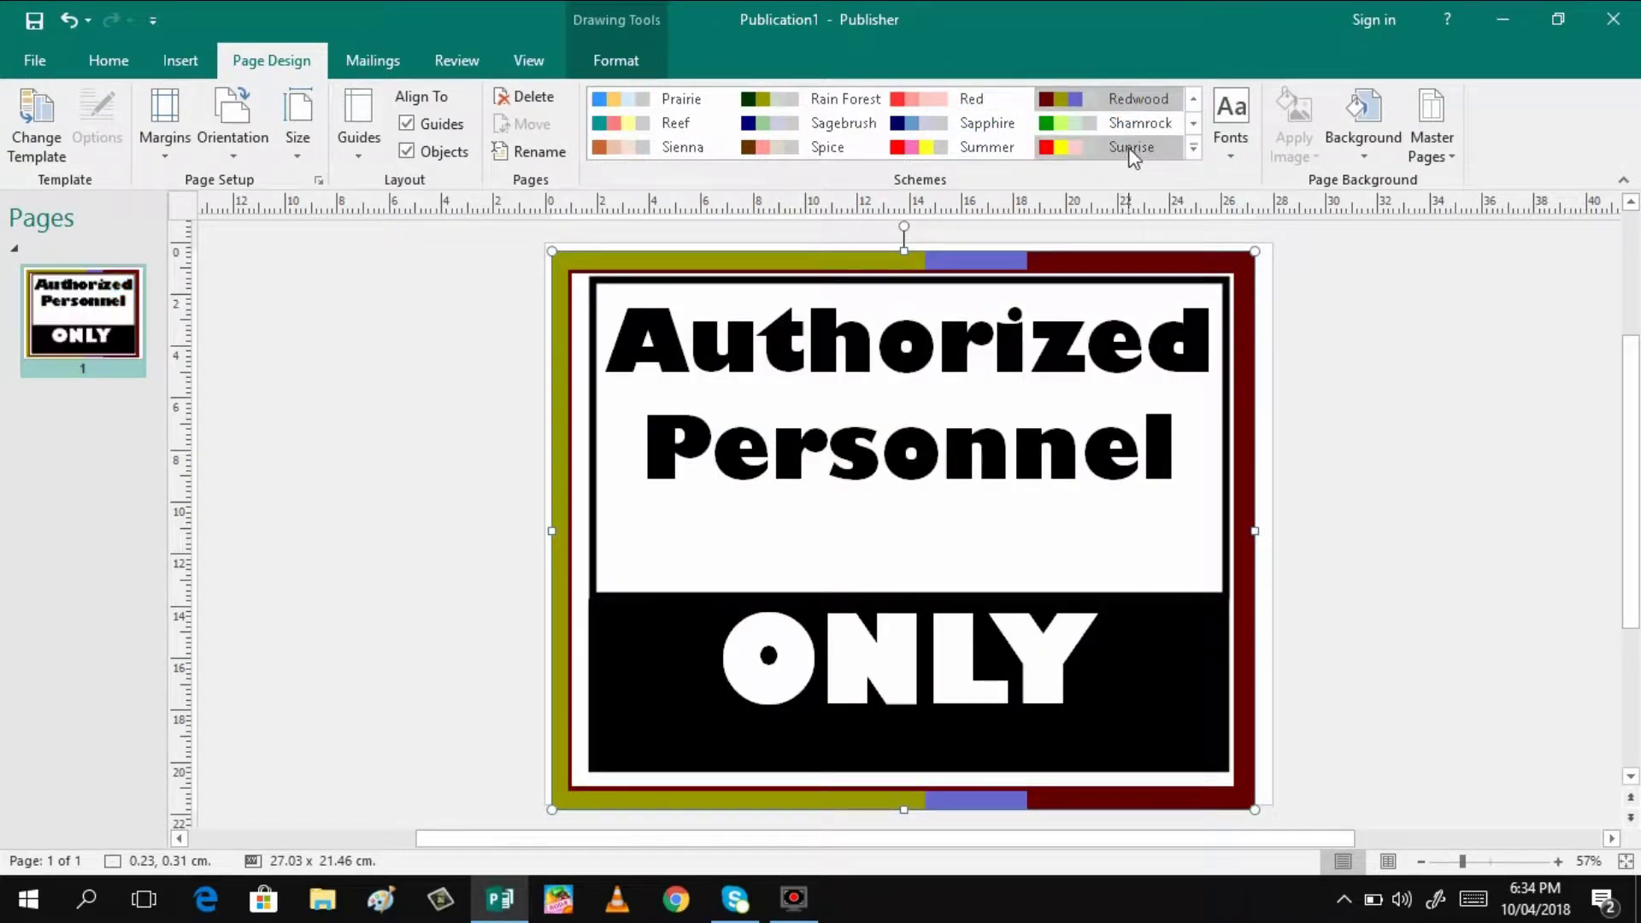
left_click(1127, 147)
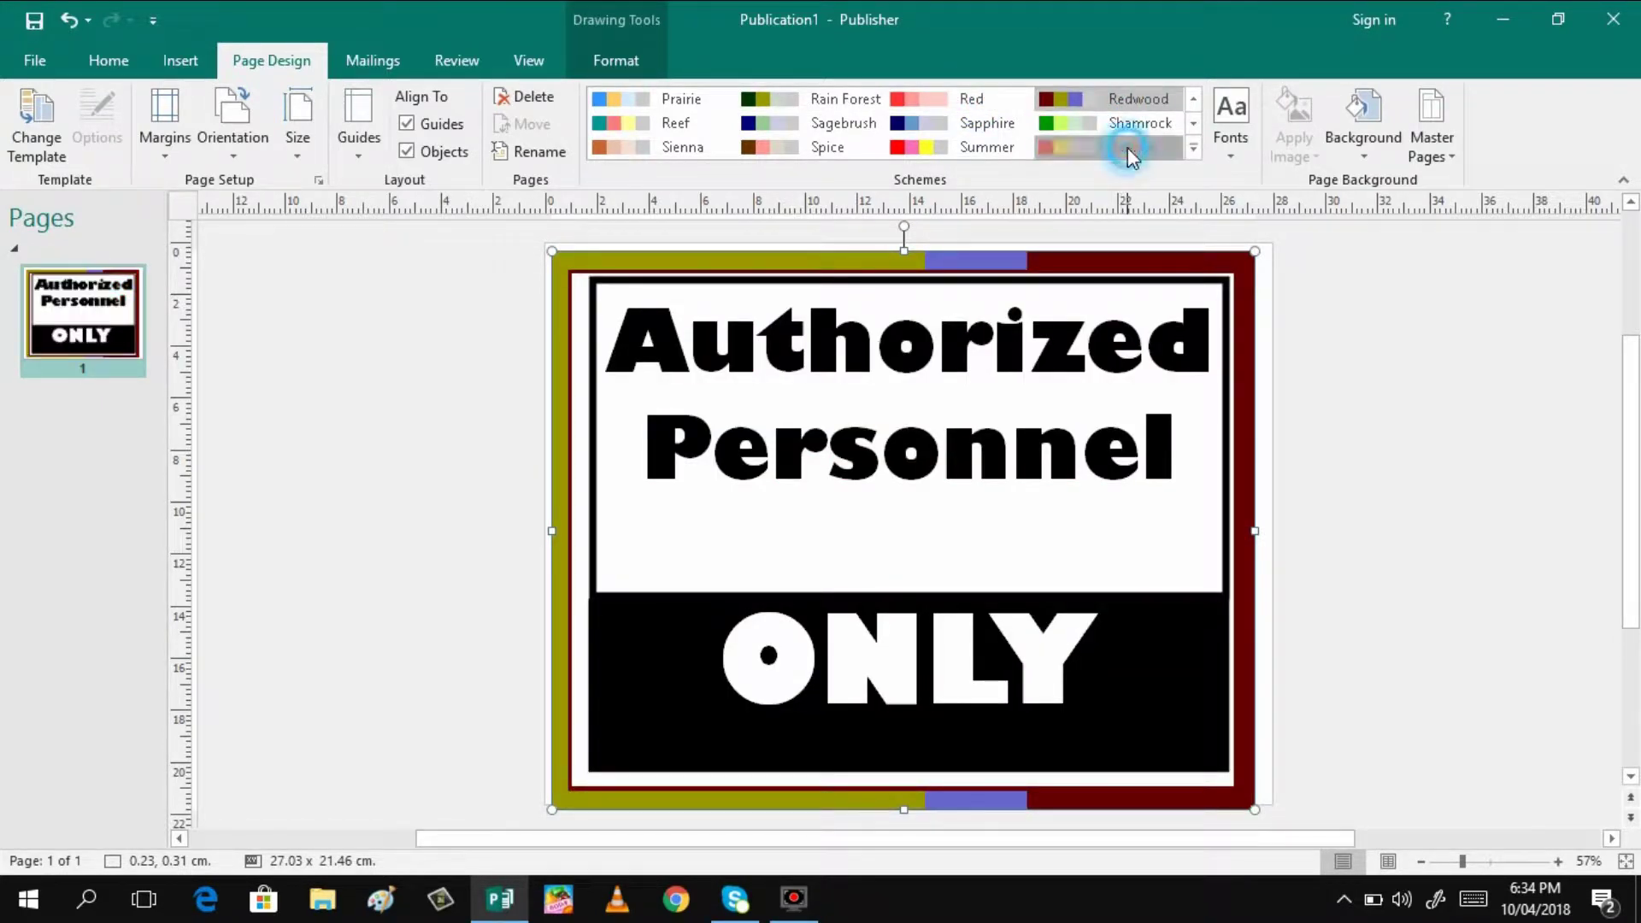
left_click(824, 152)
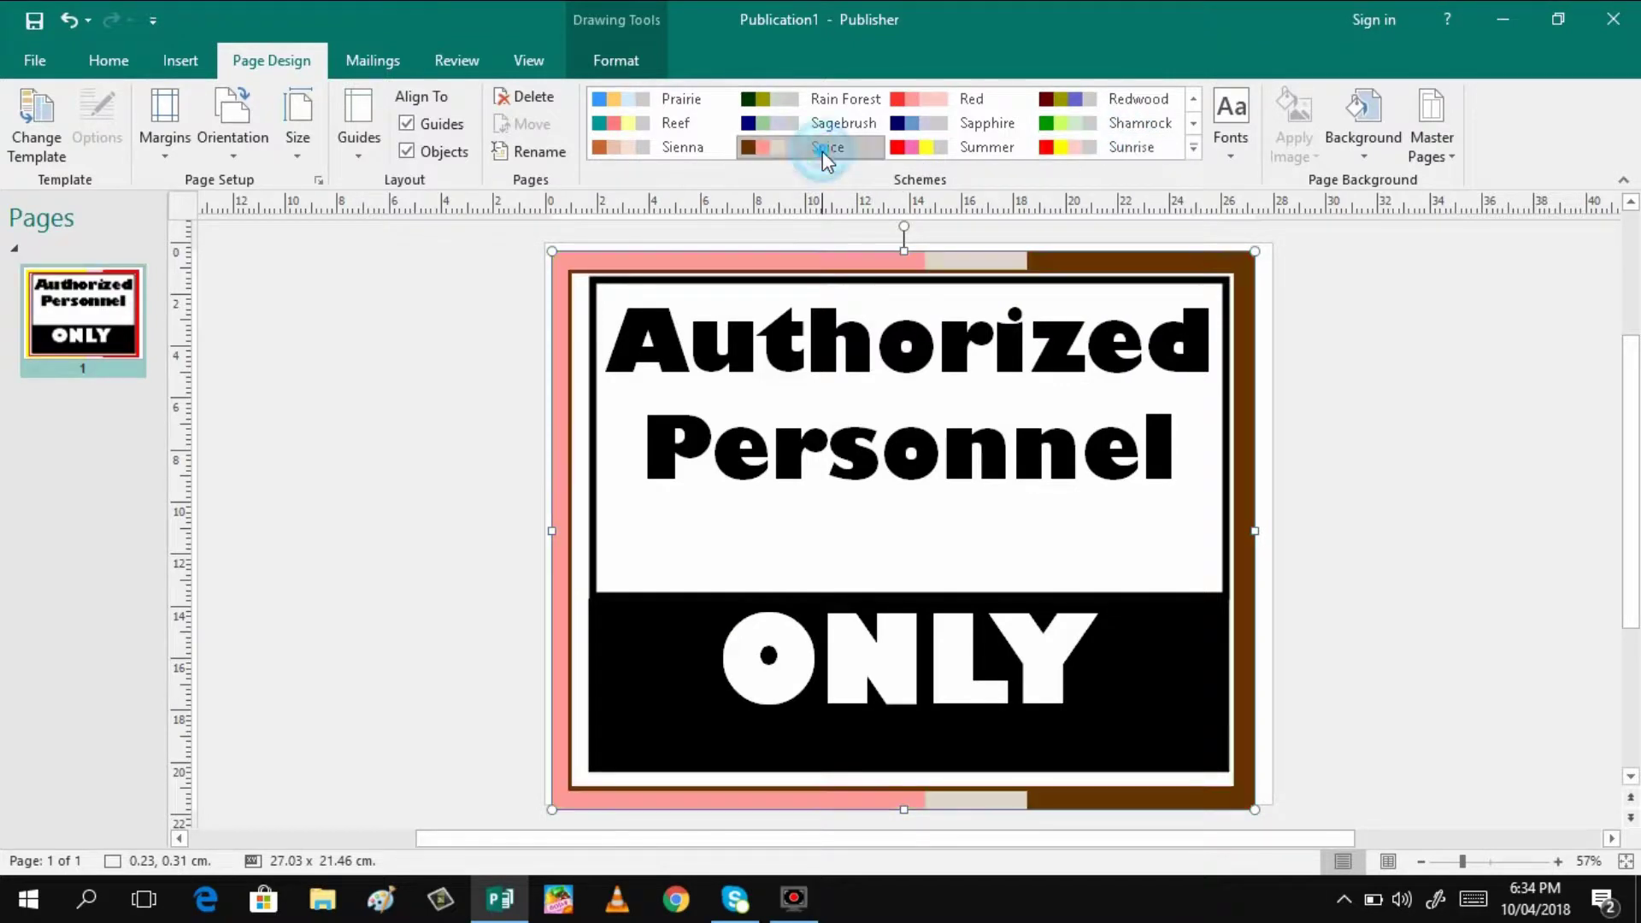
left_click(1194, 147)
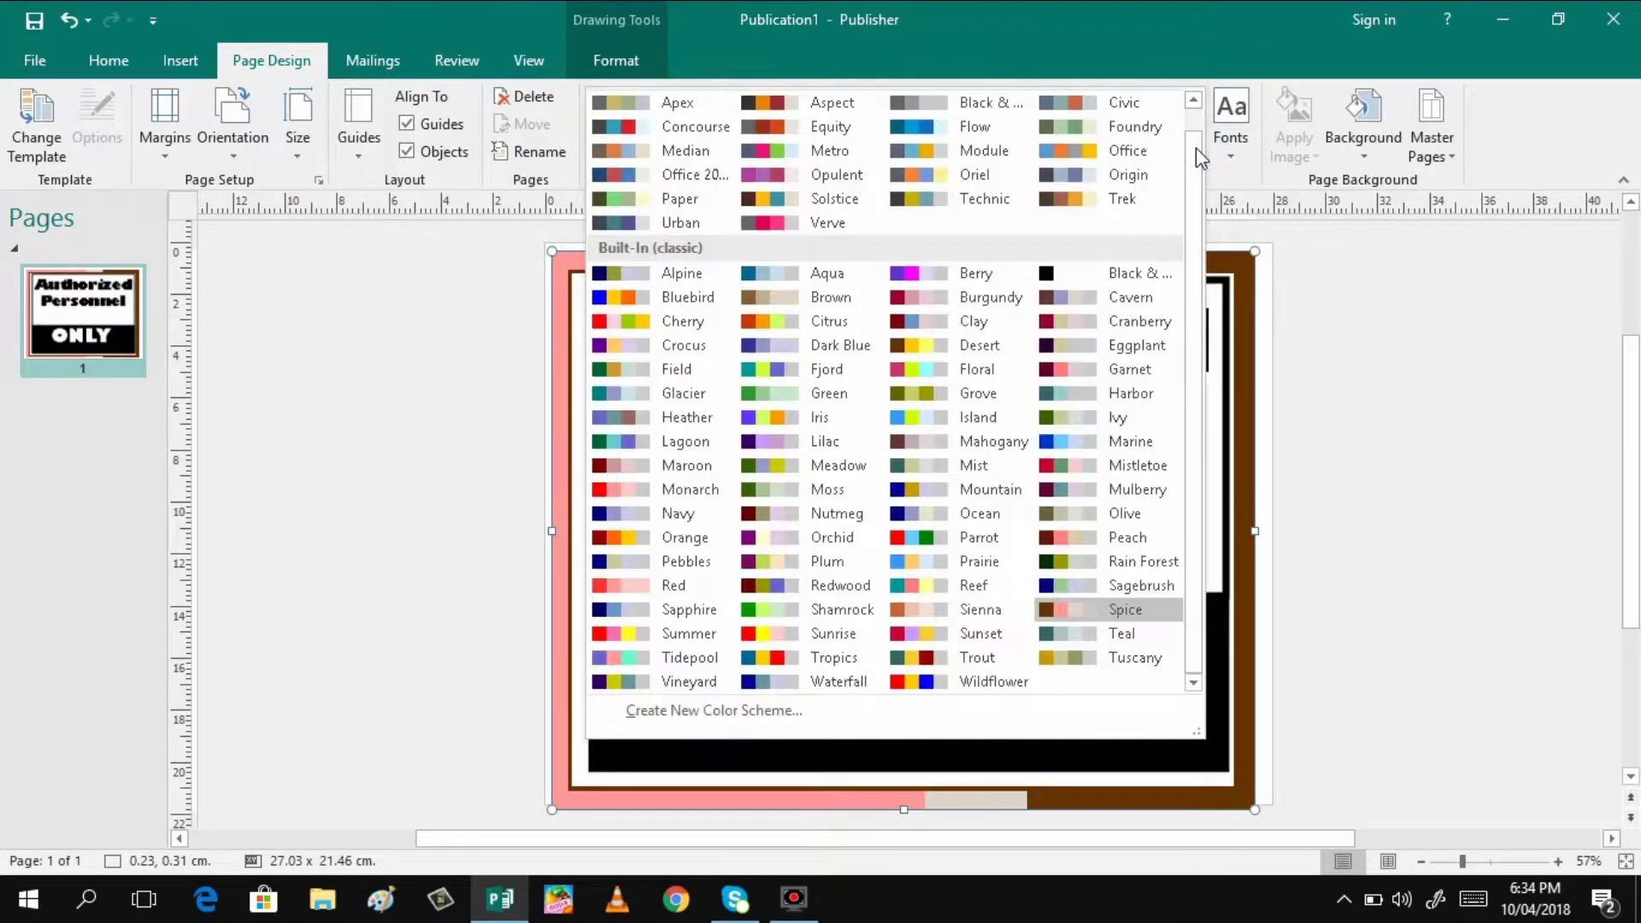
left_click(931, 633)
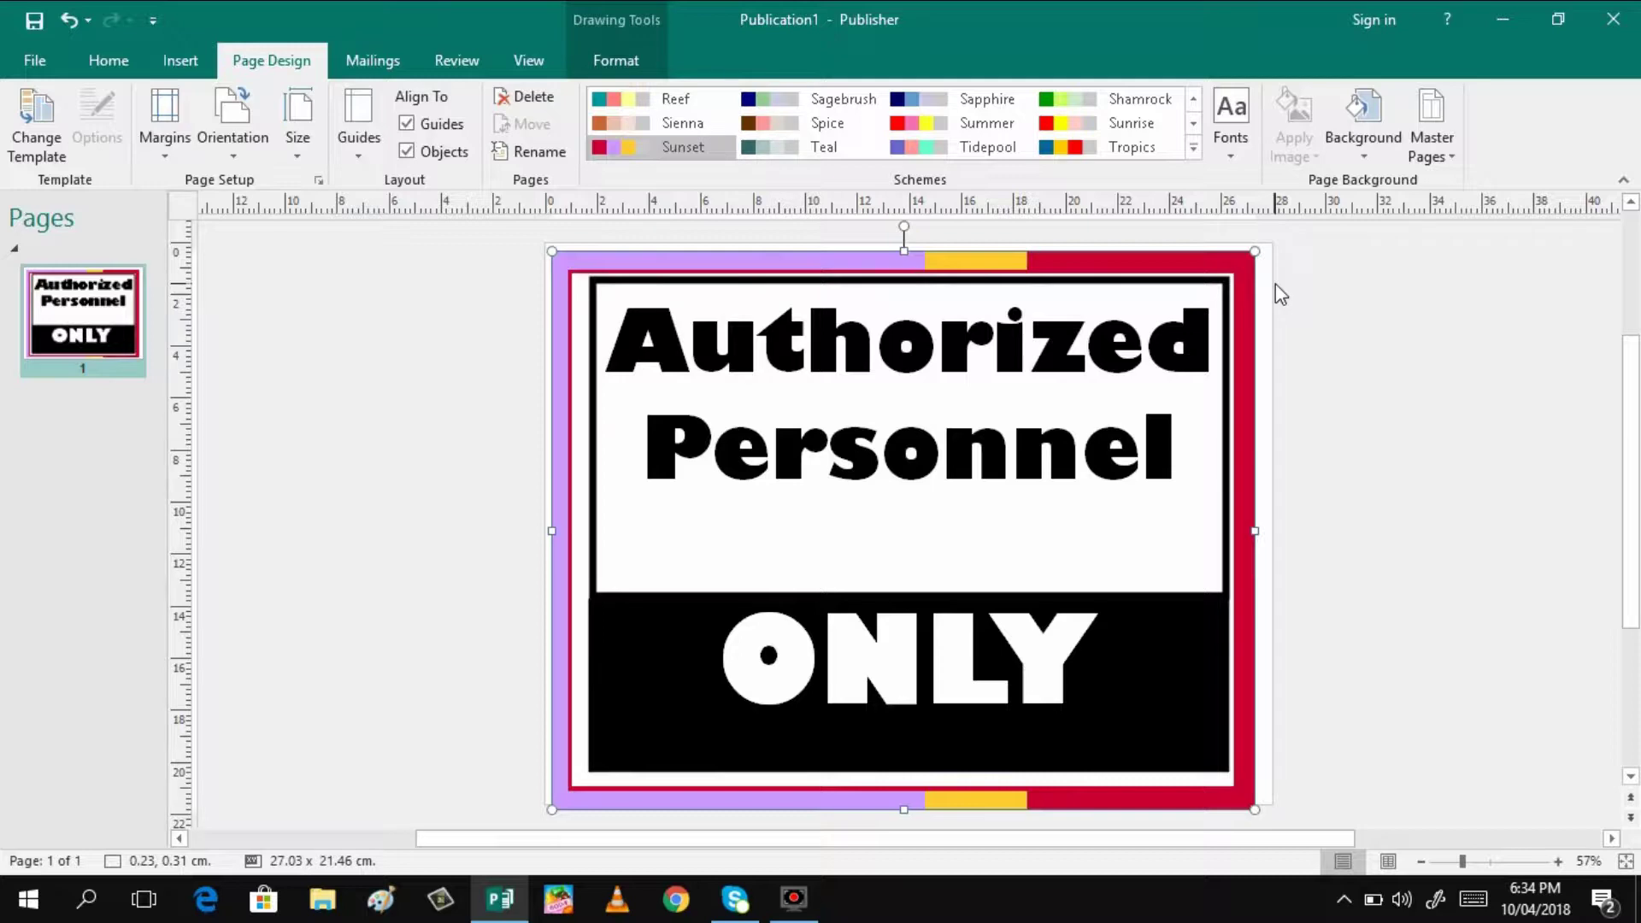
Step: Colour the 'Authorized Personnel' heading text blue
triple_click(912, 554)
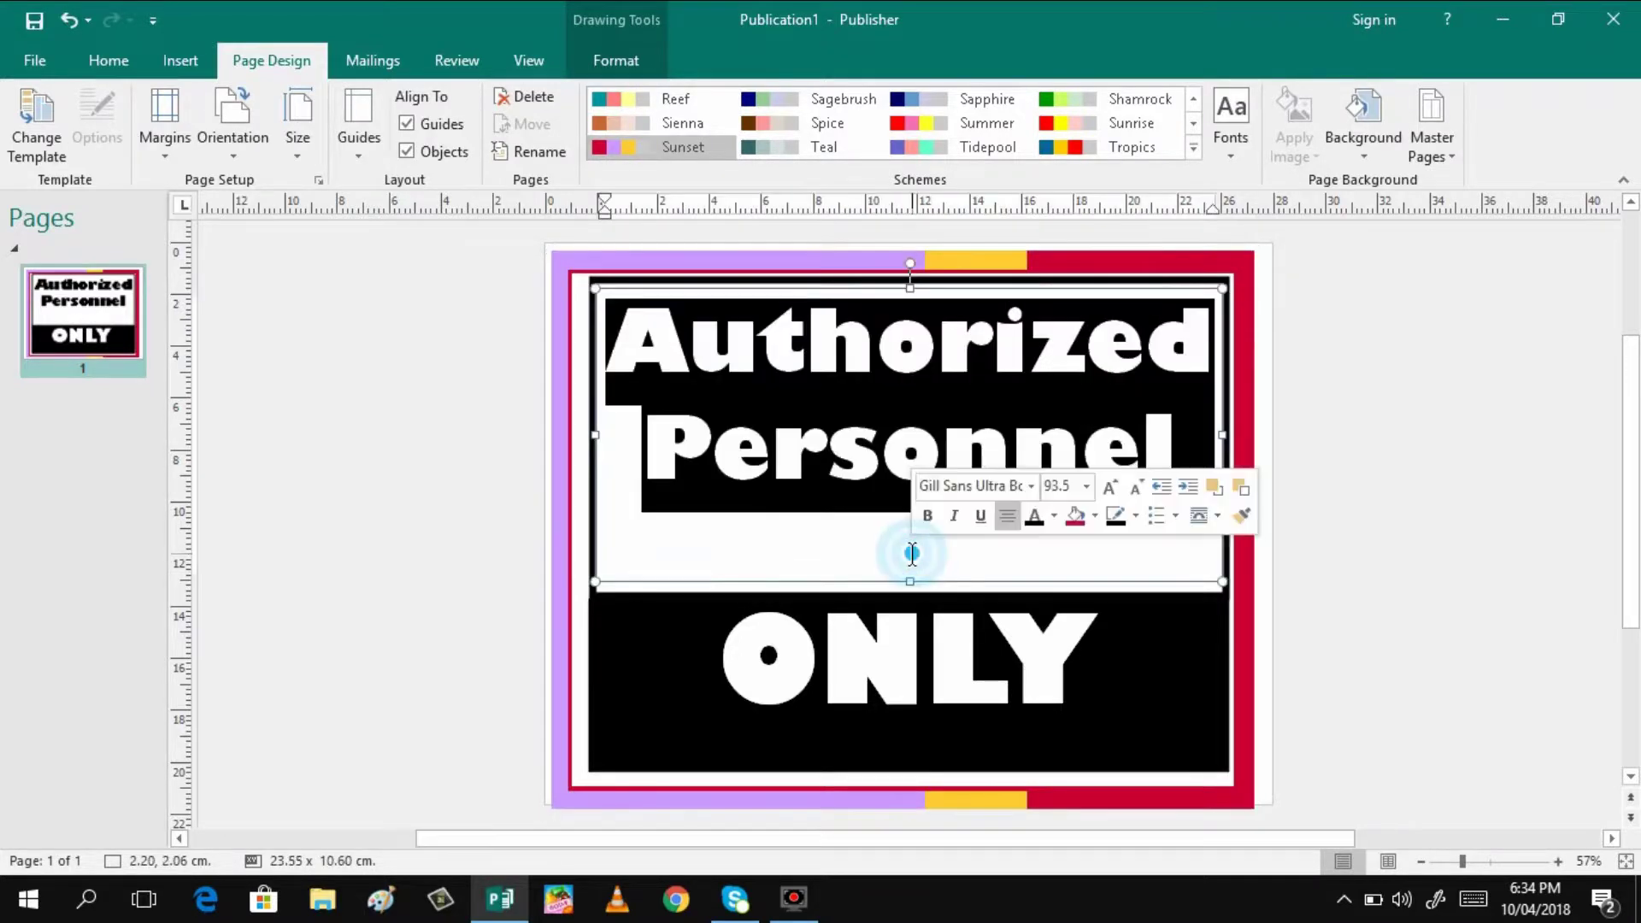
left_click(395, 346)
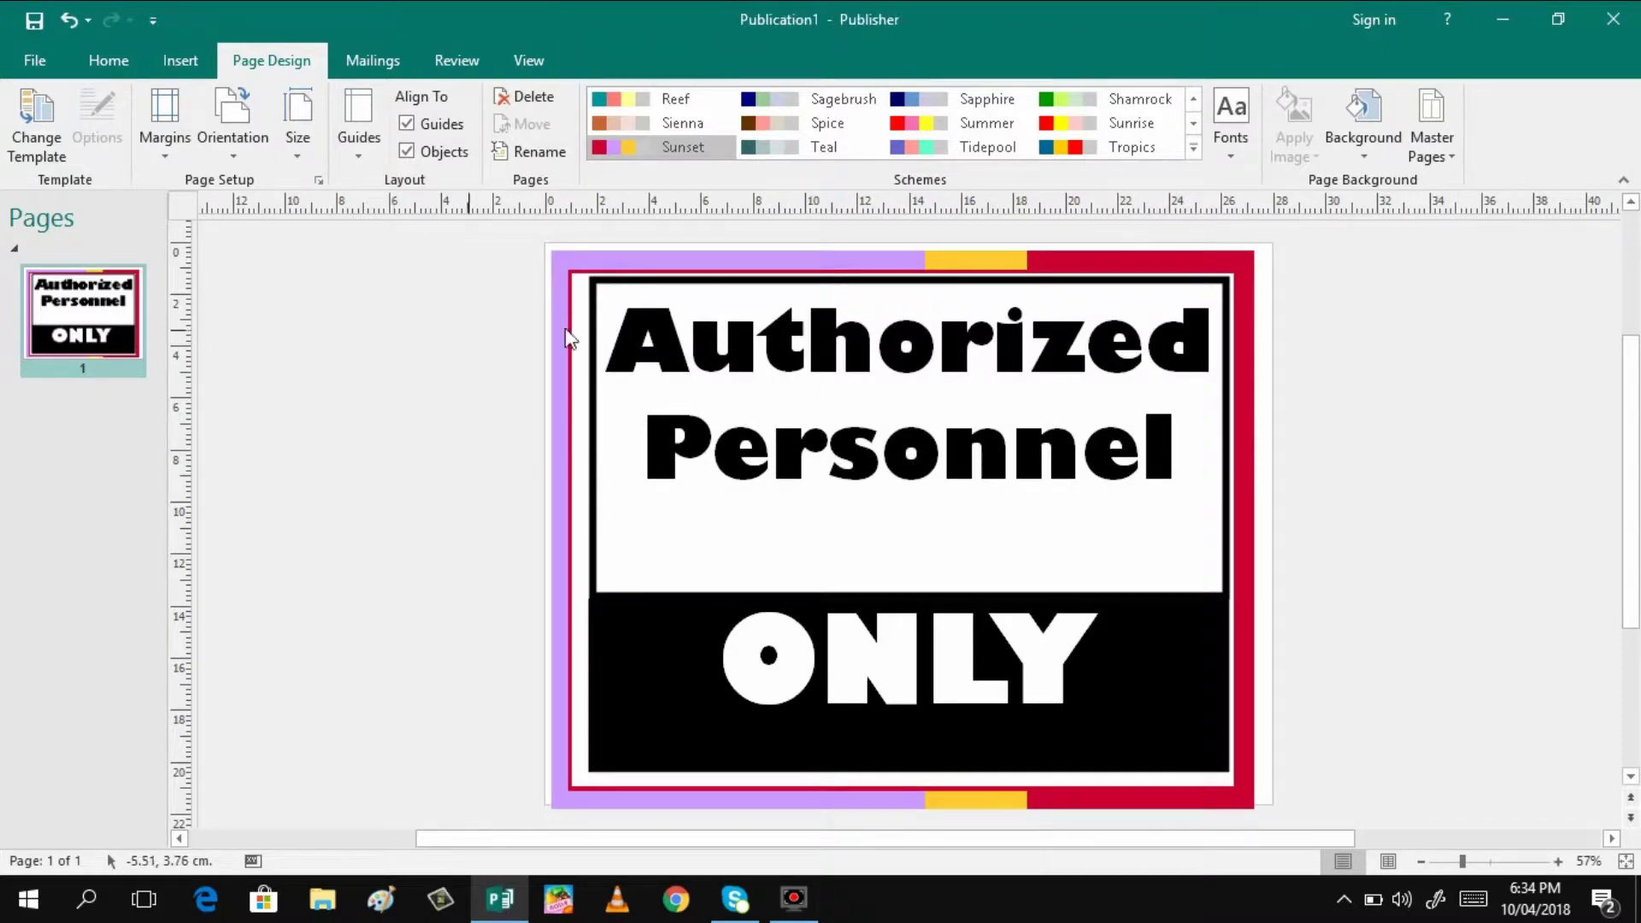
triple_click(625, 336)
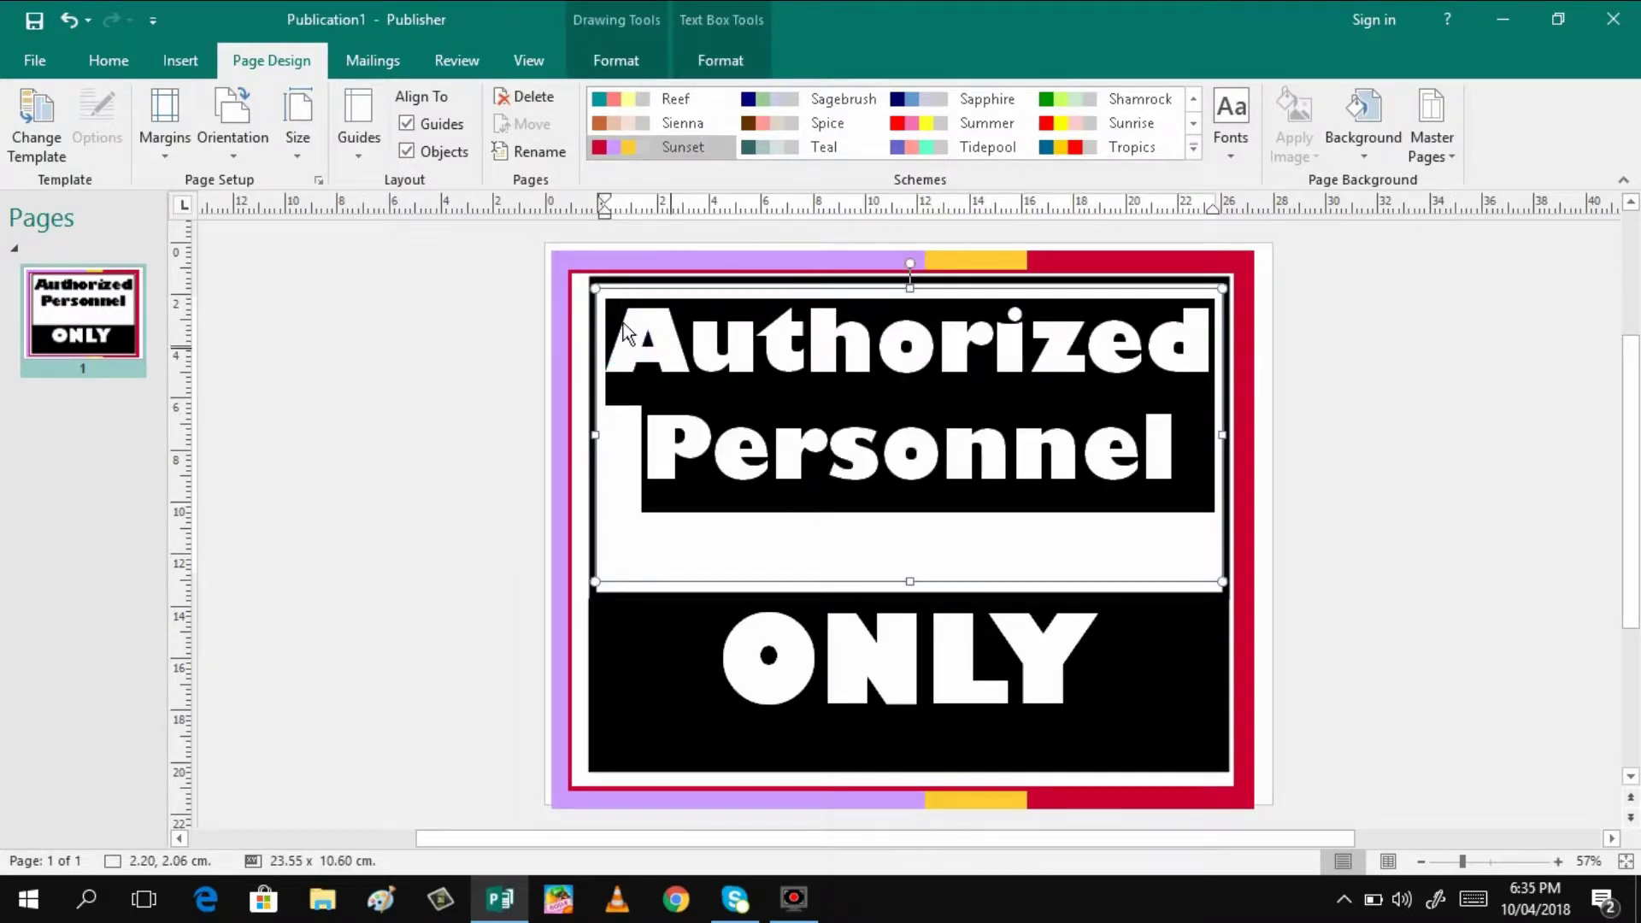
left_click(108, 58)
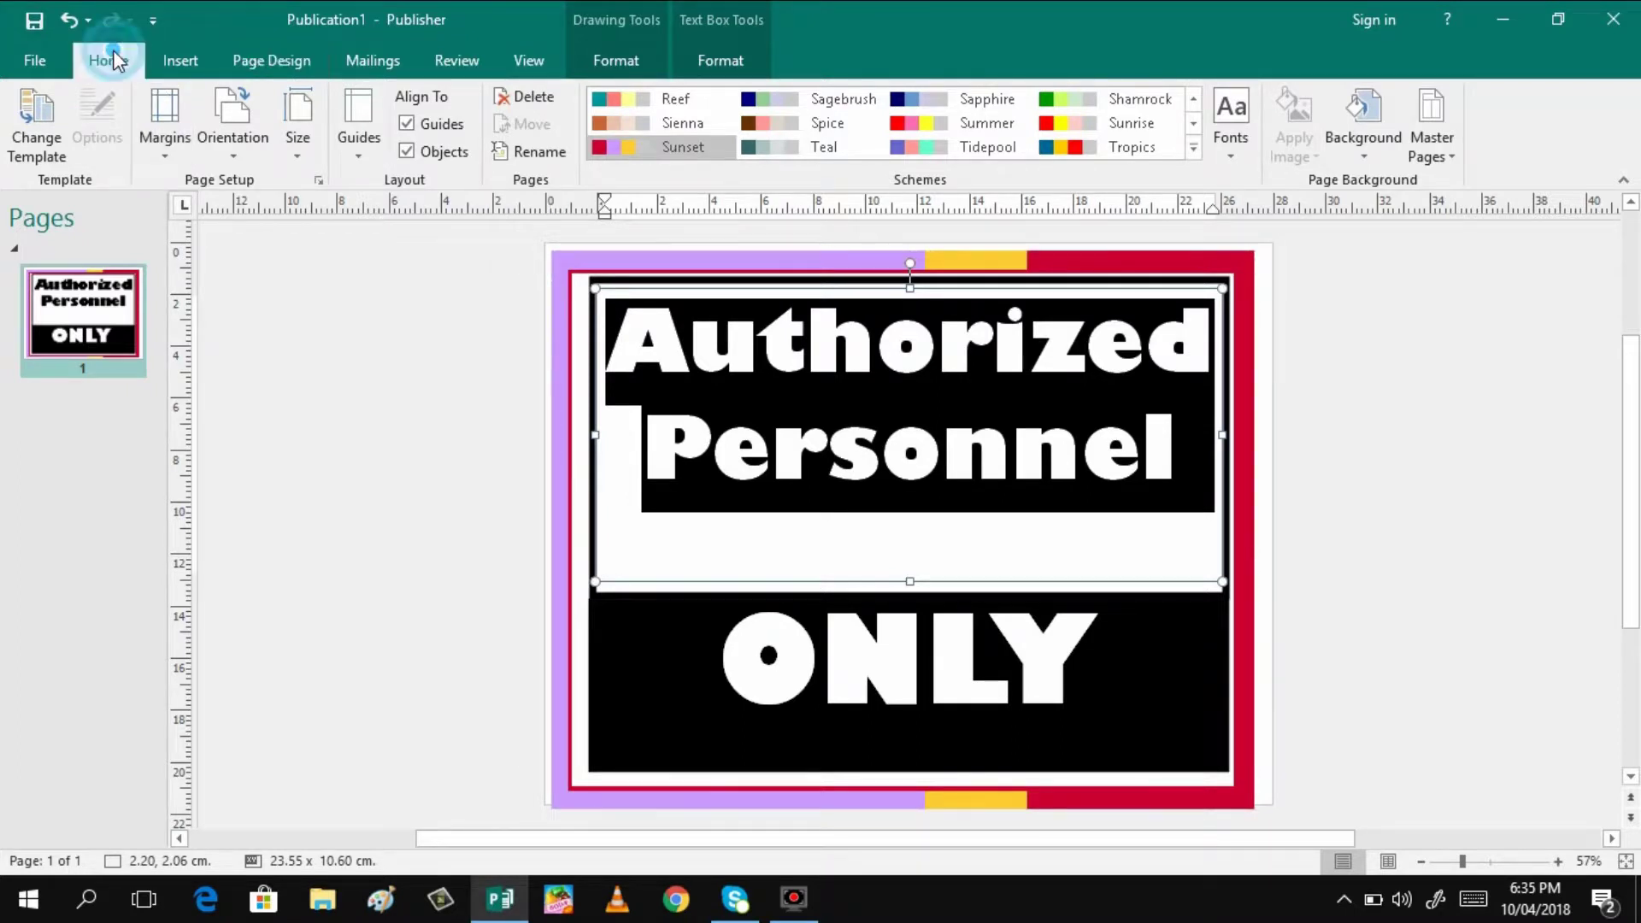
left_click(463, 142)
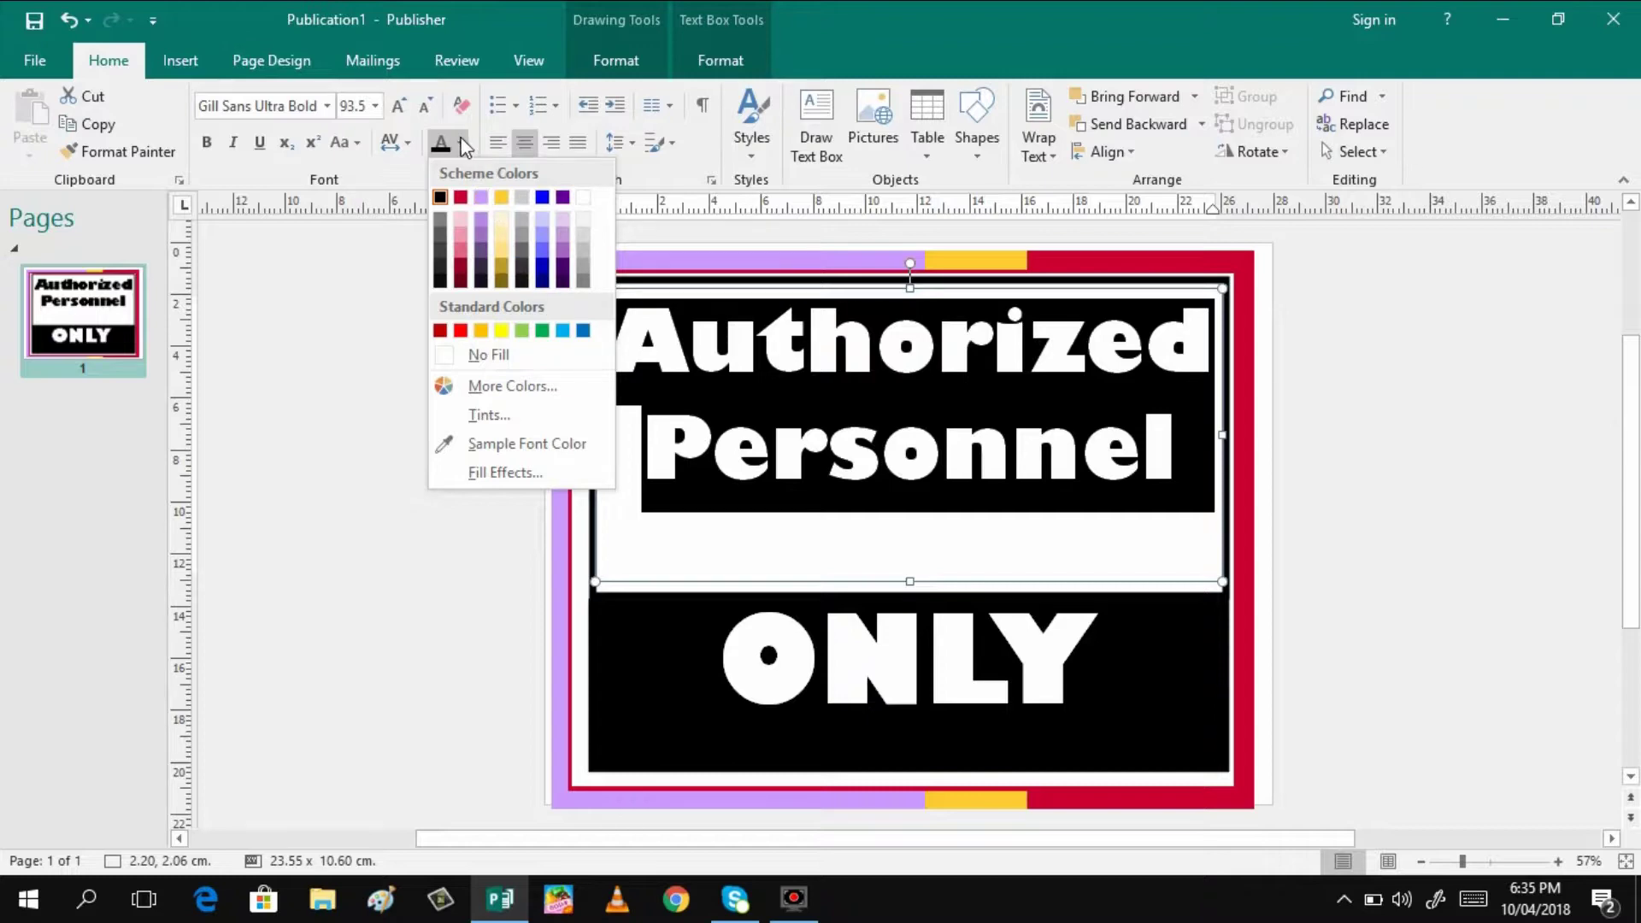
left_click(541, 268)
left_click(1293, 562)
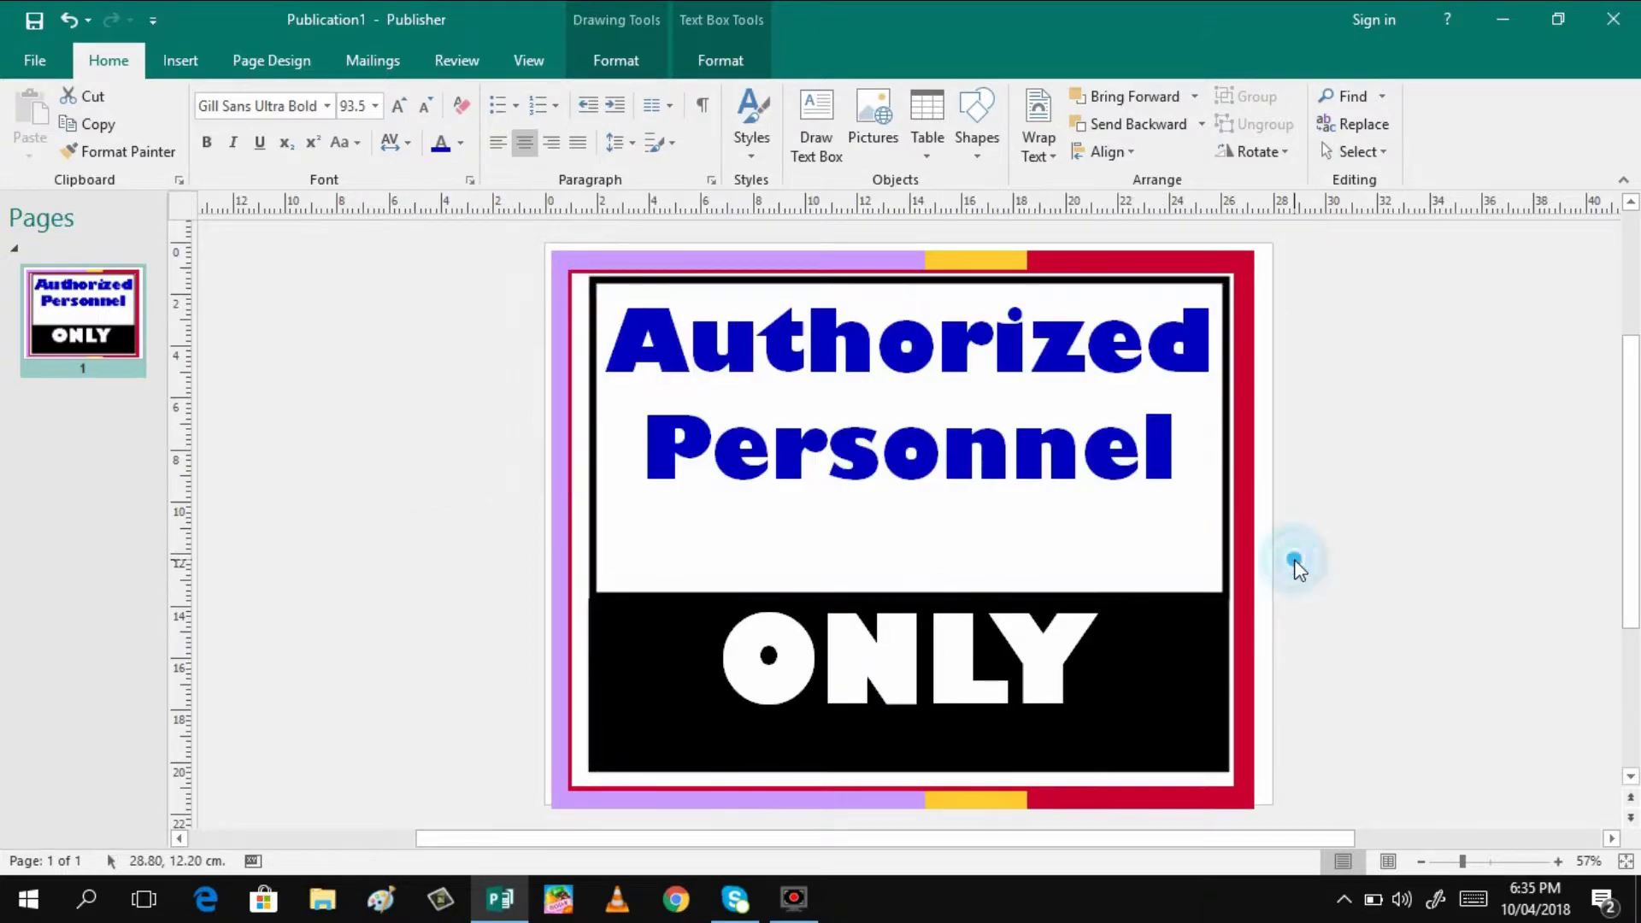
Step: Colour the word 'ONLY' dark red
left_click(747, 650)
double_click(742, 645)
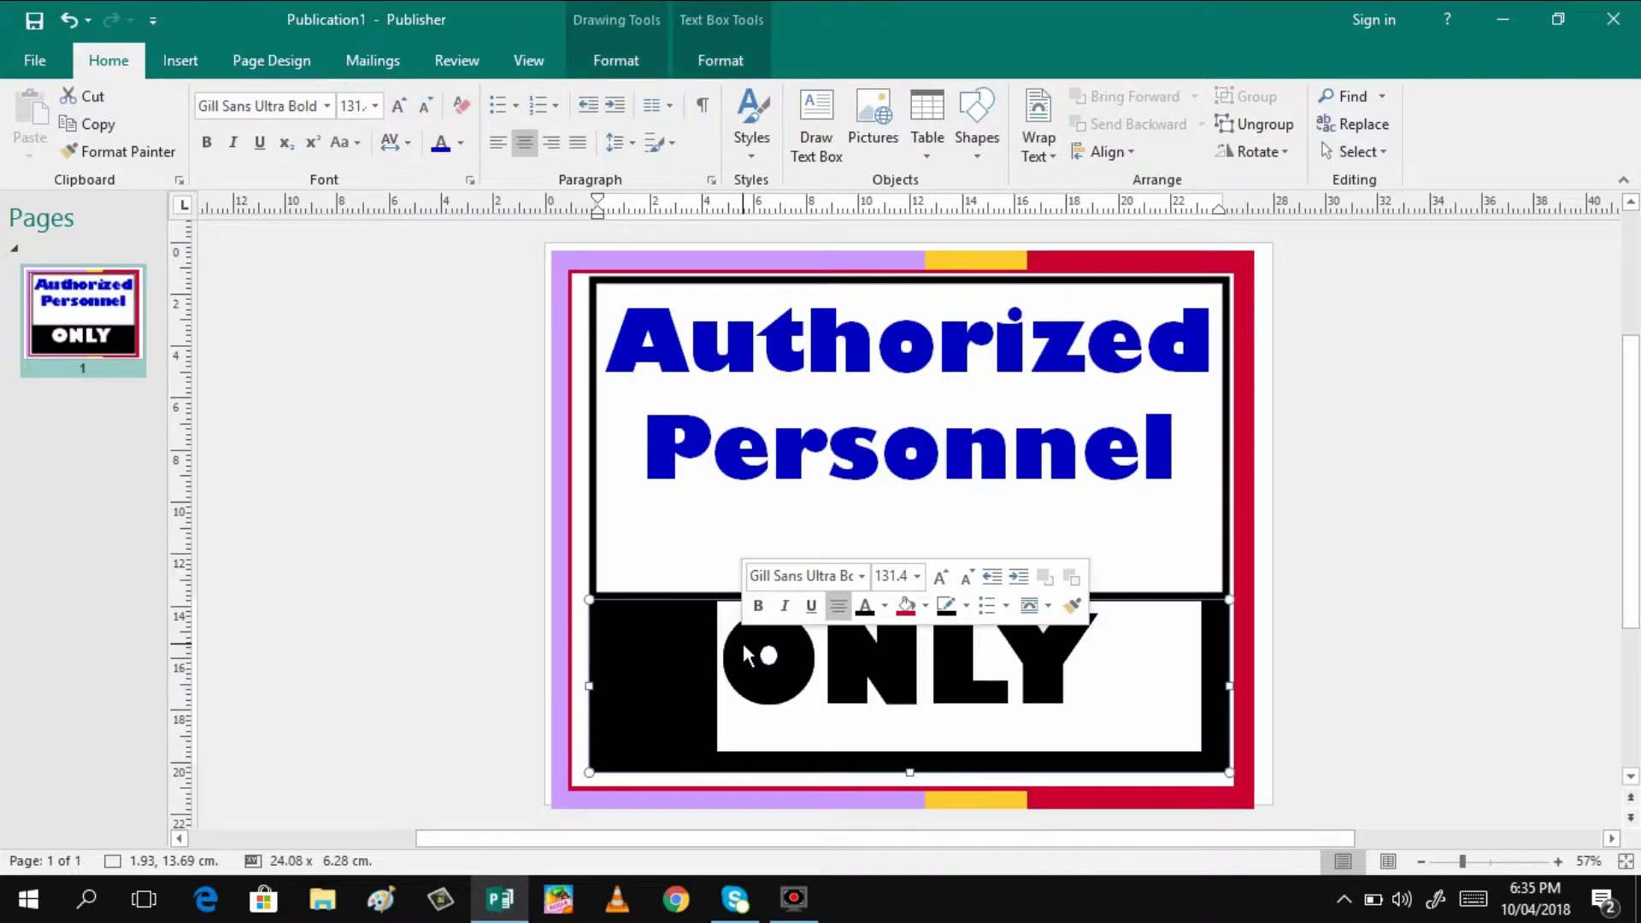
left_click(460, 147)
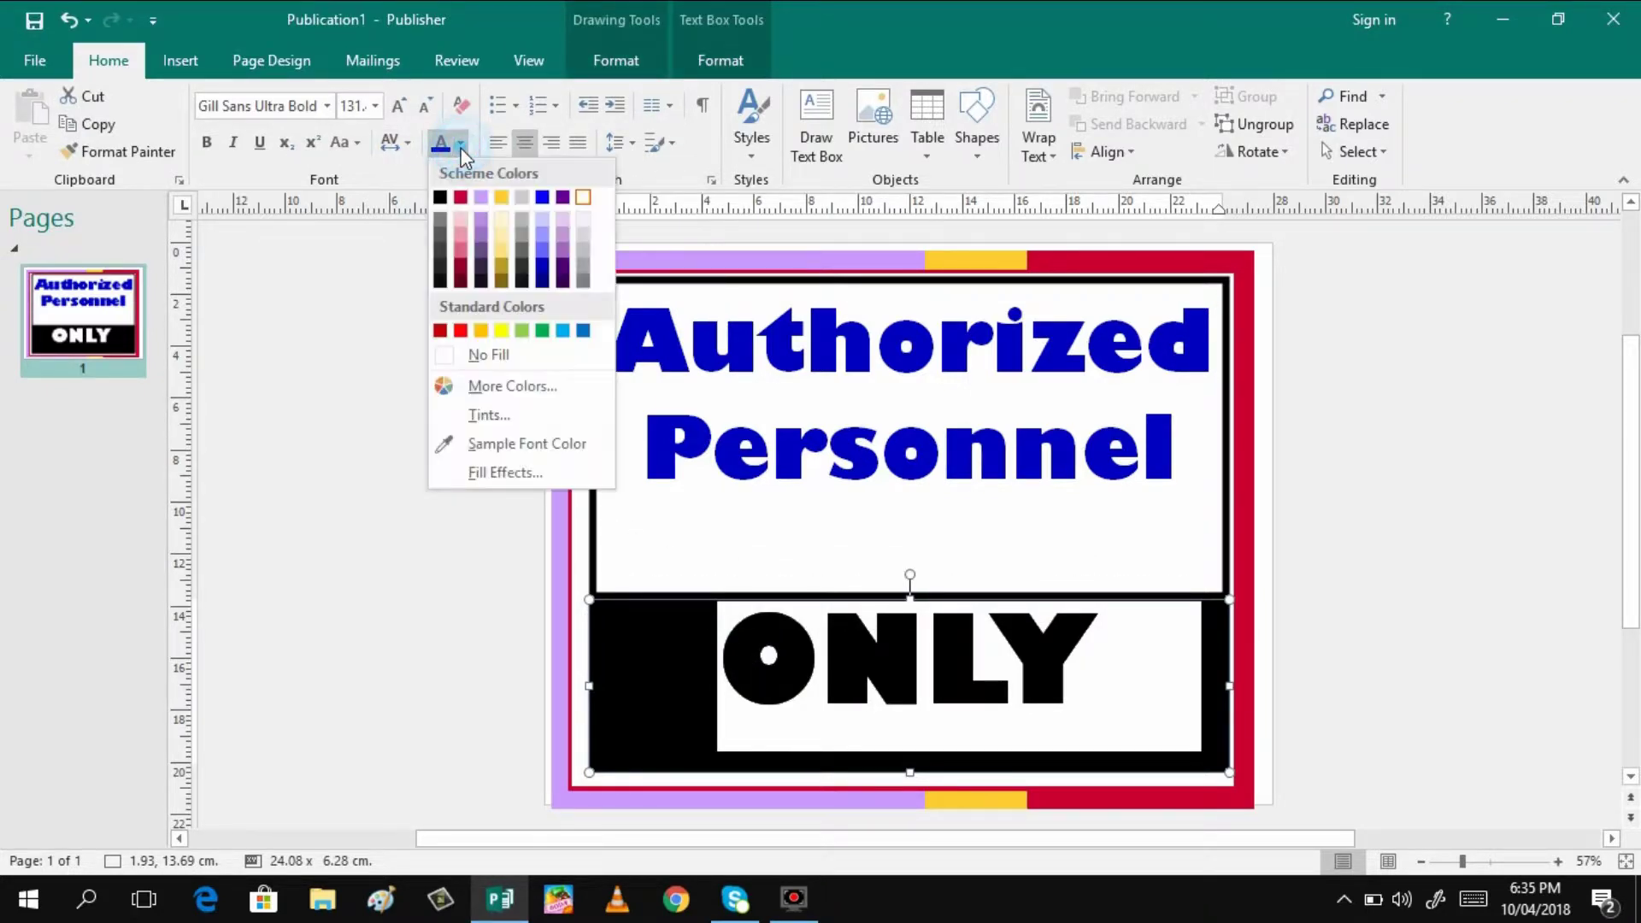
left_click(443, 330)
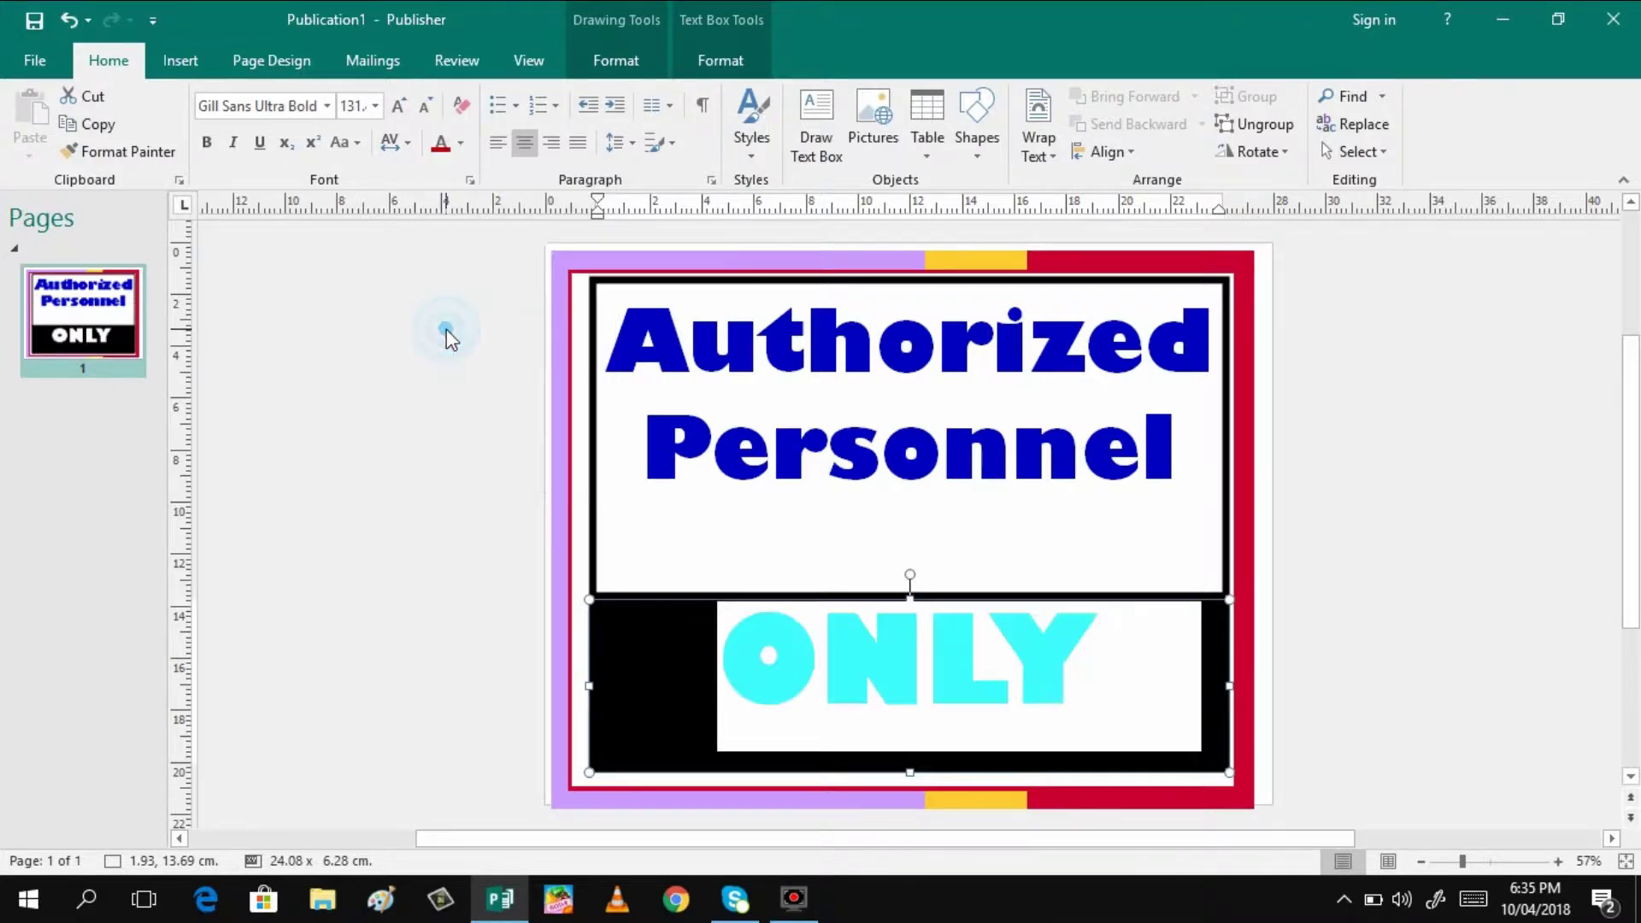
left_click(1350, 489)
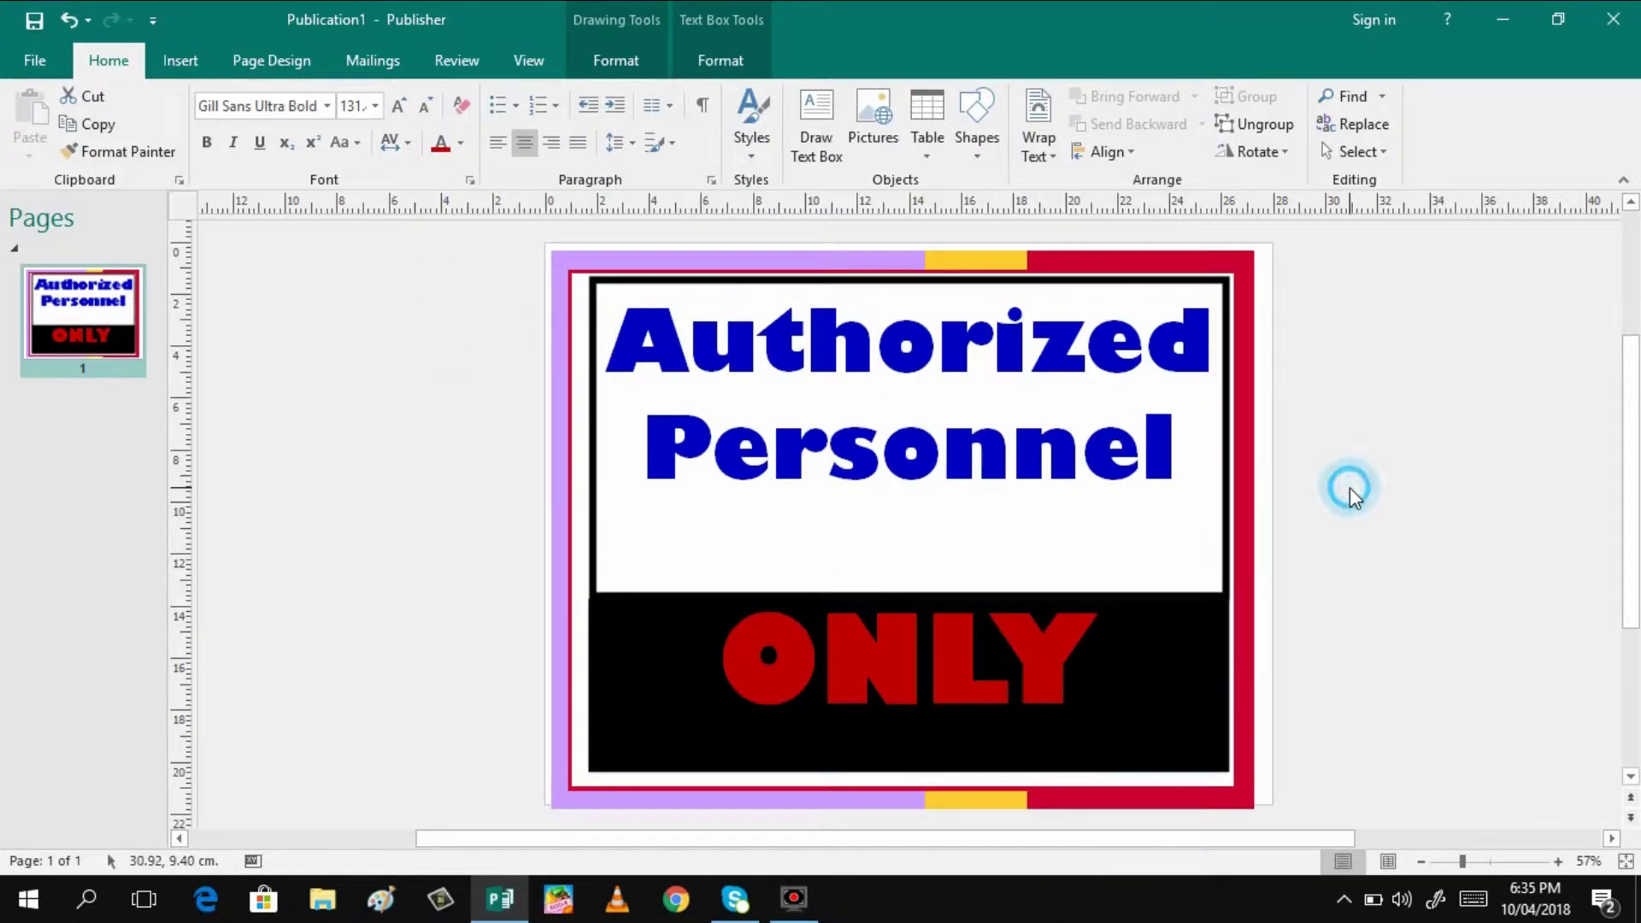
Step: Open the Format Text Box dialog for the heading's text box from its right-click menu
triple_click(816, 415)
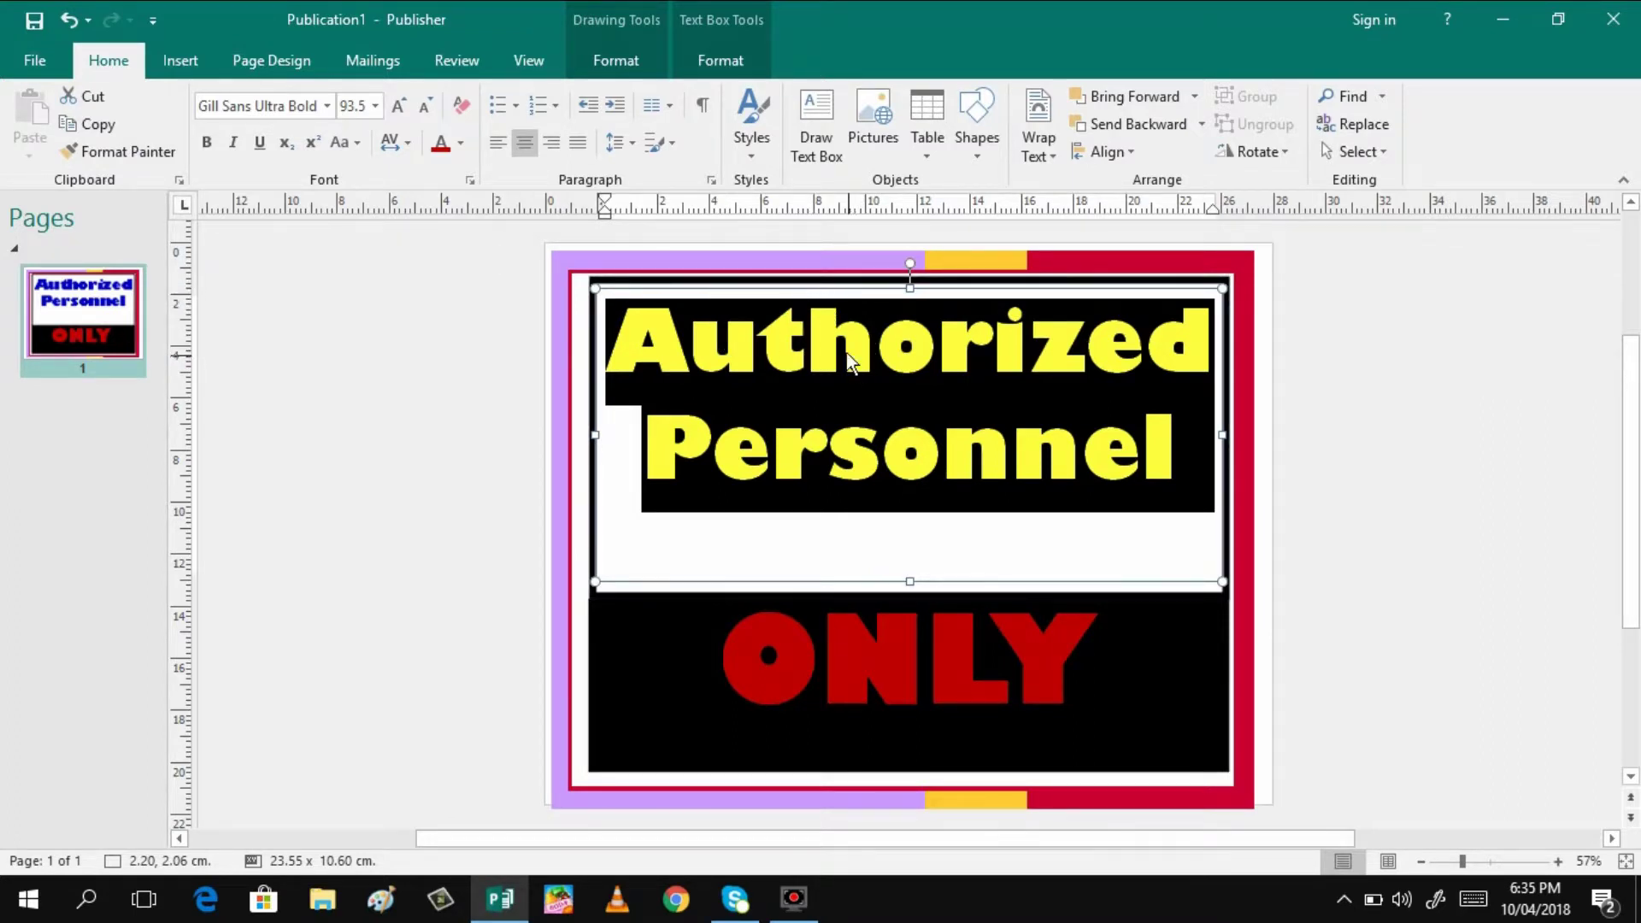
left_click(796, 295)
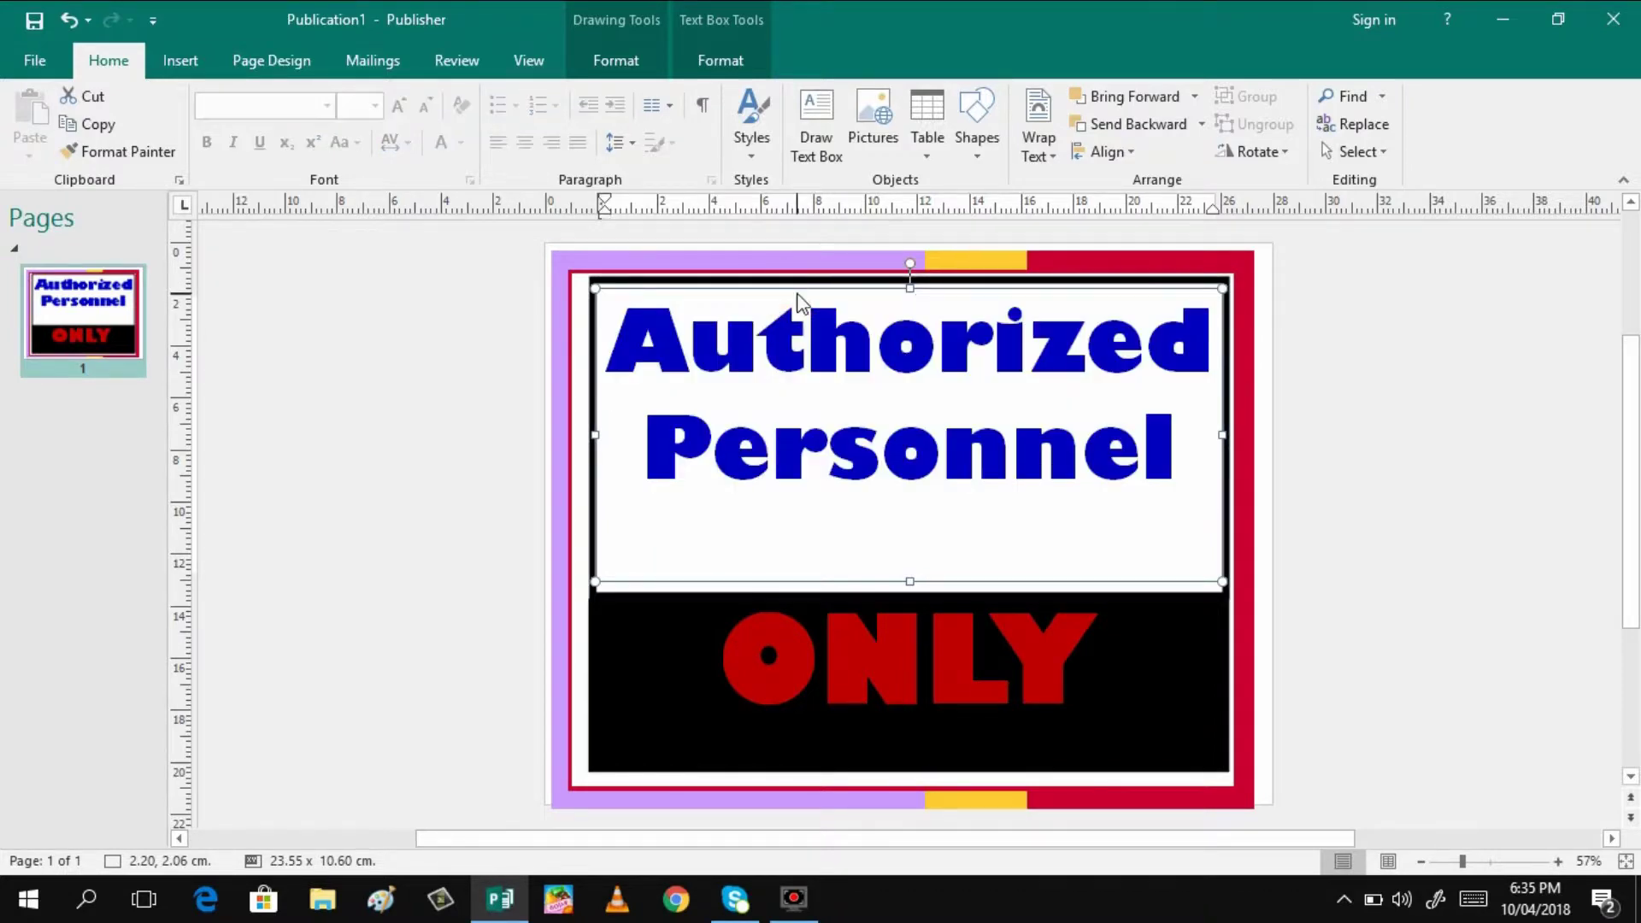
right_click(798, 298)
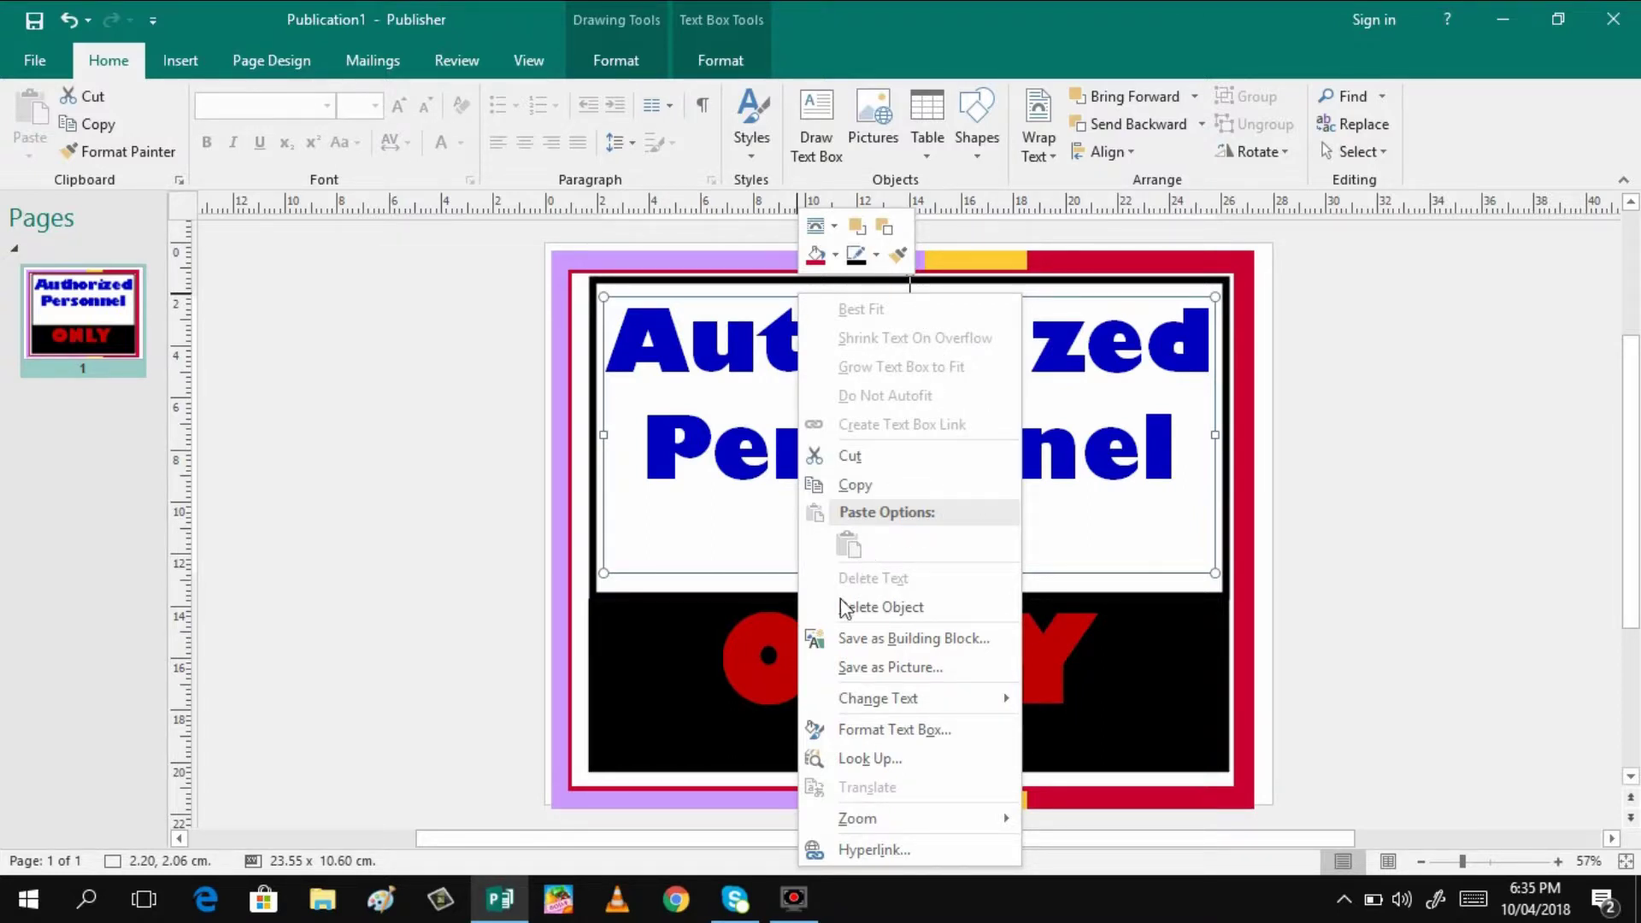
left_click(863, 735)
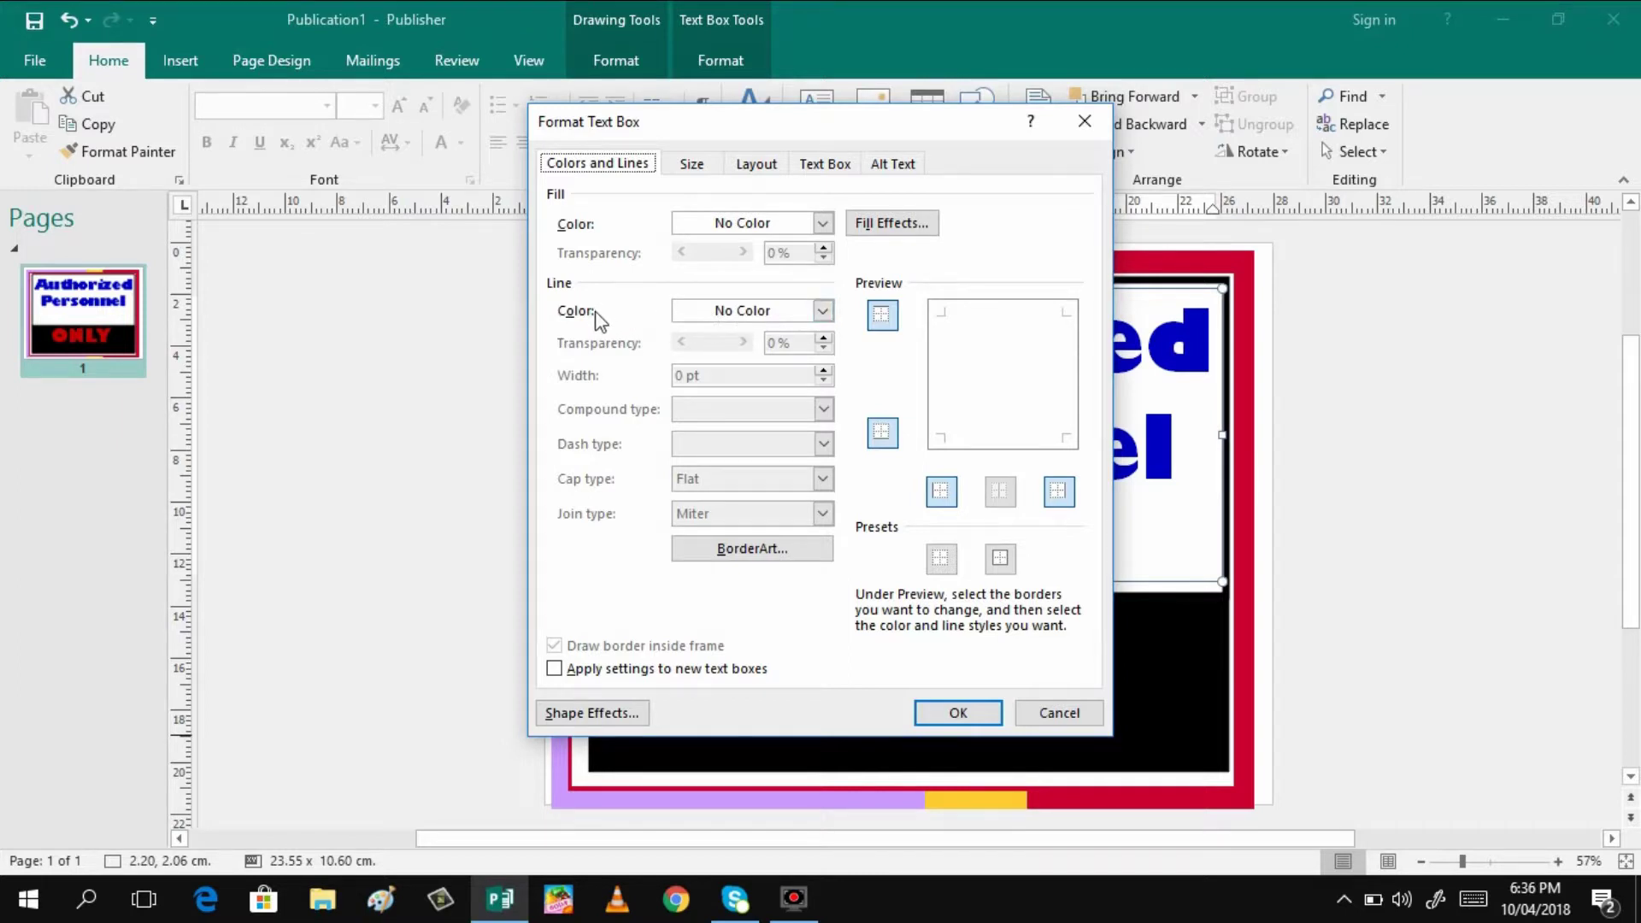
Step: Set the heading box line to red, 4½ pt double compound type and Square caps, and apply it
left_click(823, 311)
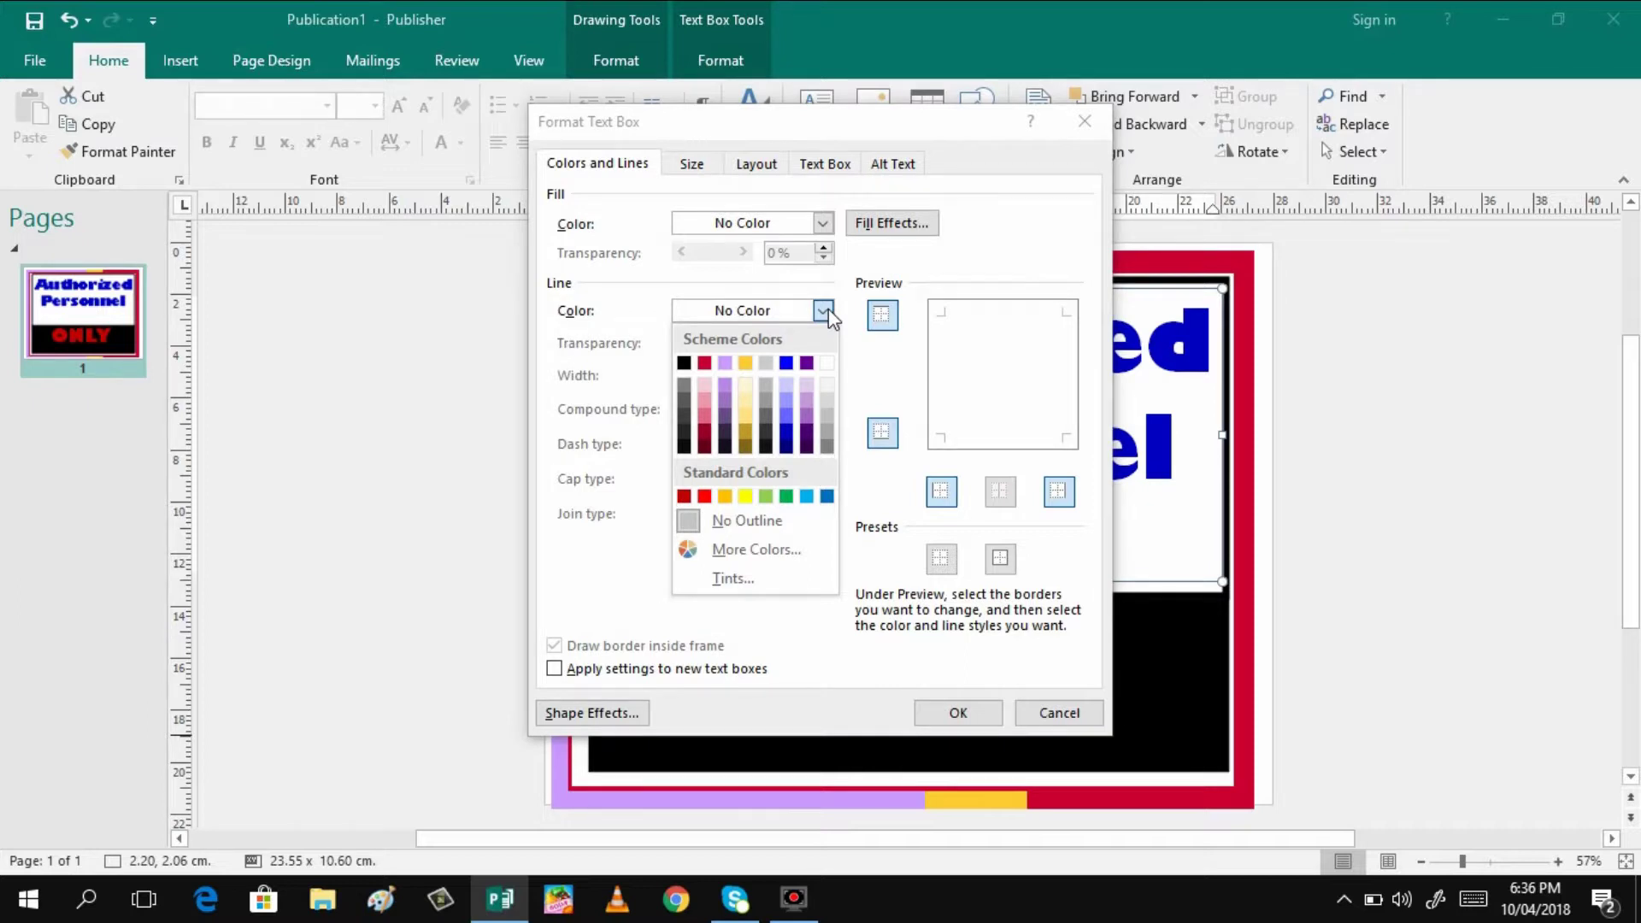
left_click(705, 496)
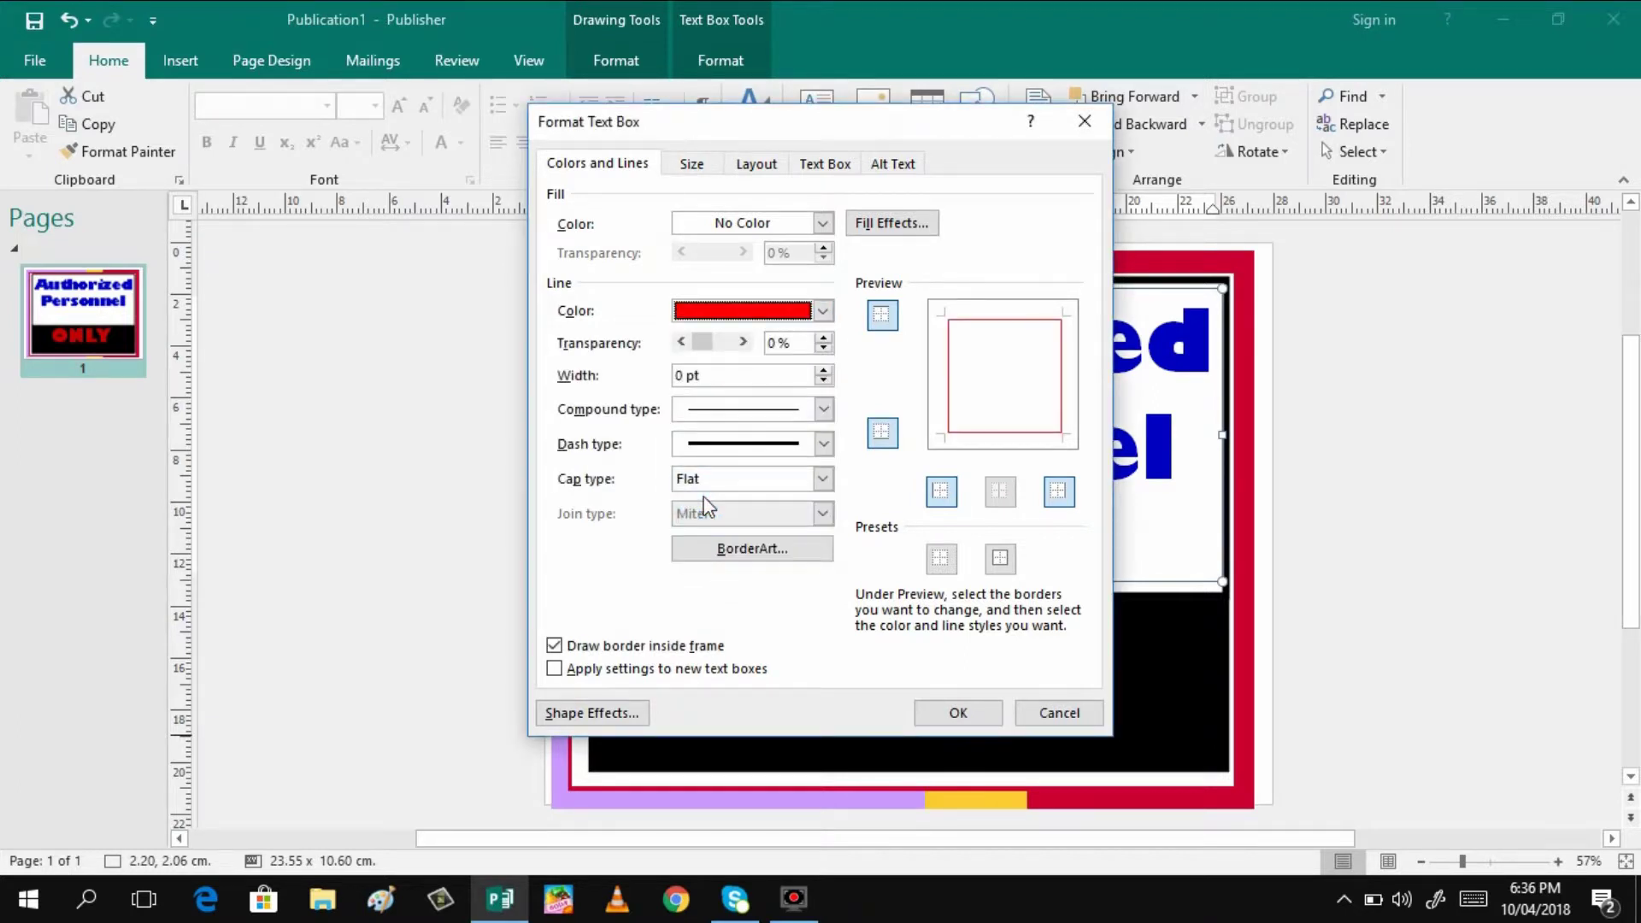
left_click(822, 443)
left_click(820, 411)
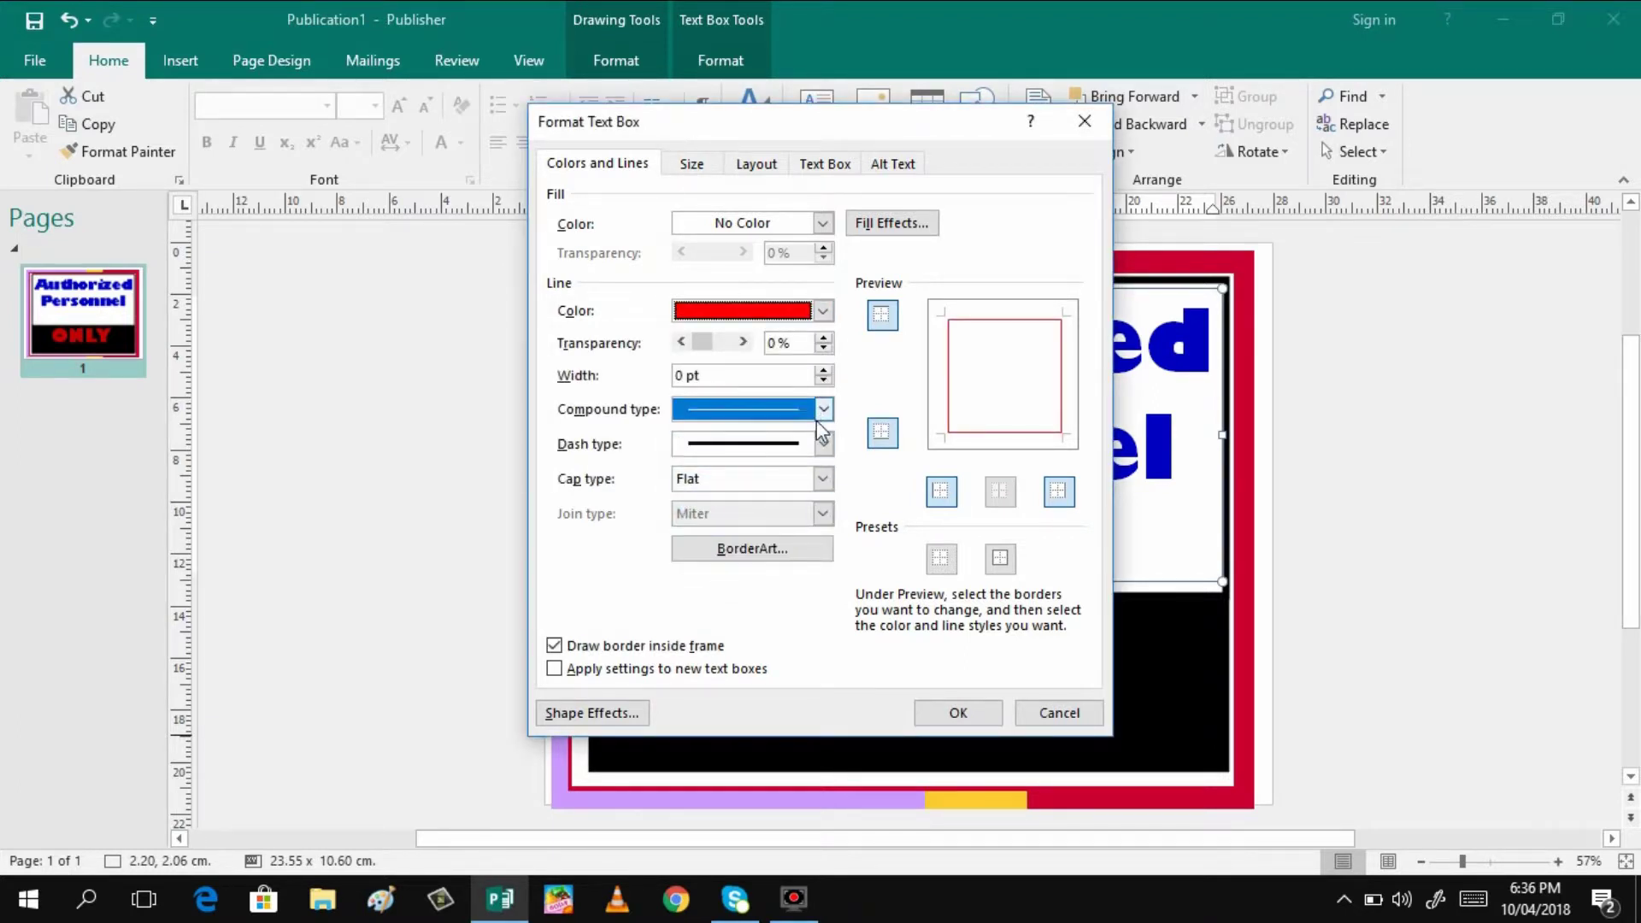
left_click(823, 411)
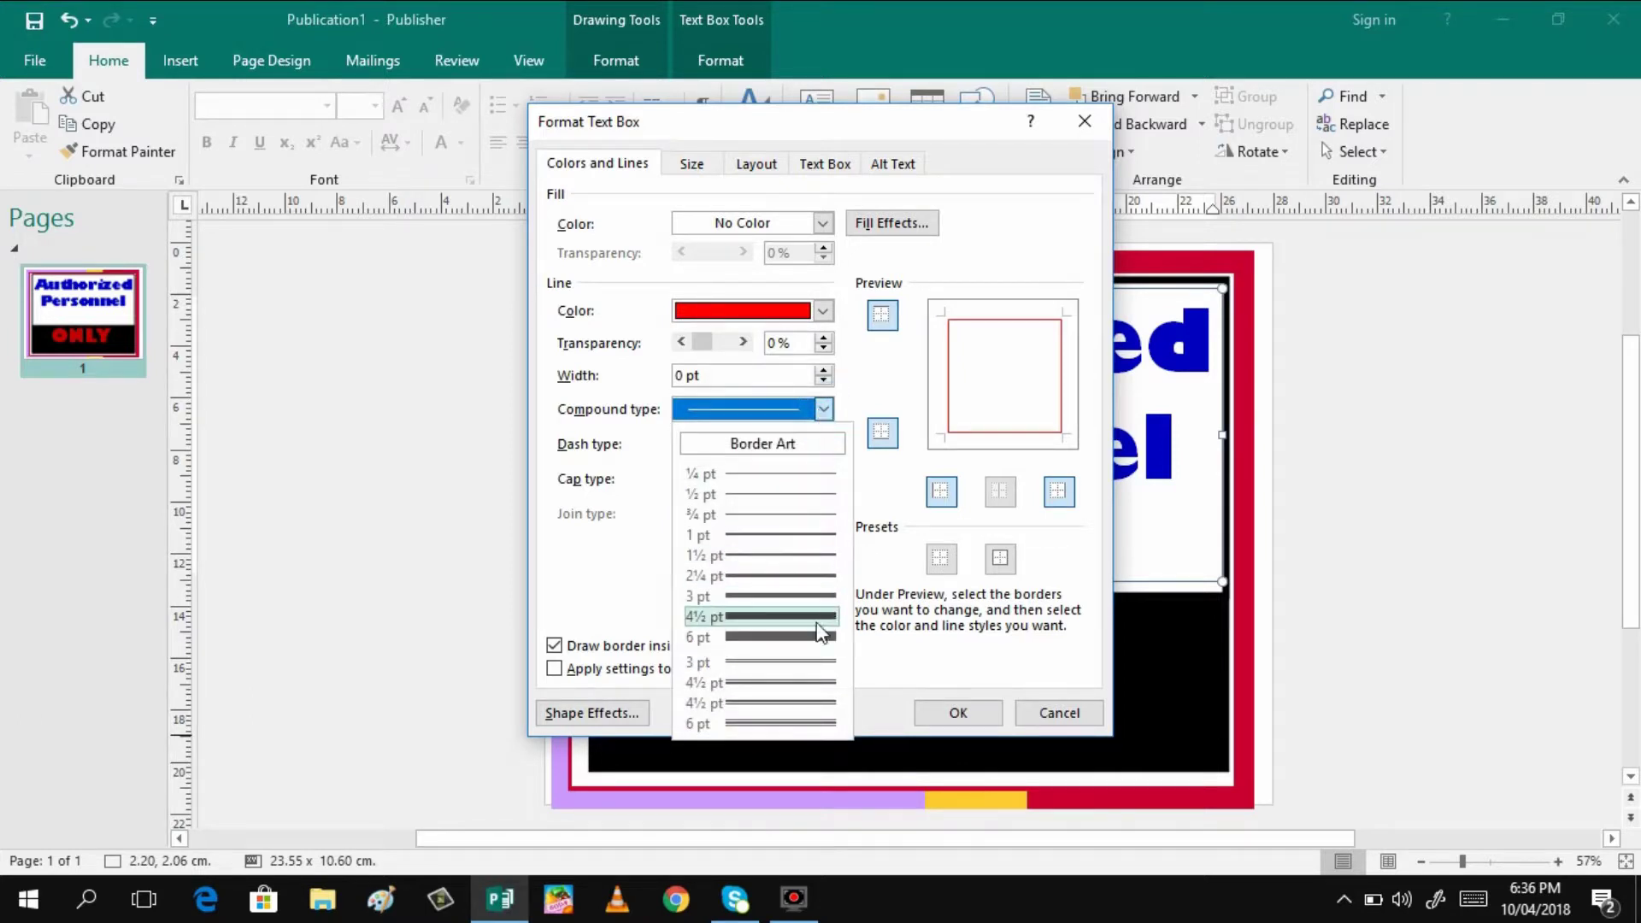
left_click(786, 682)
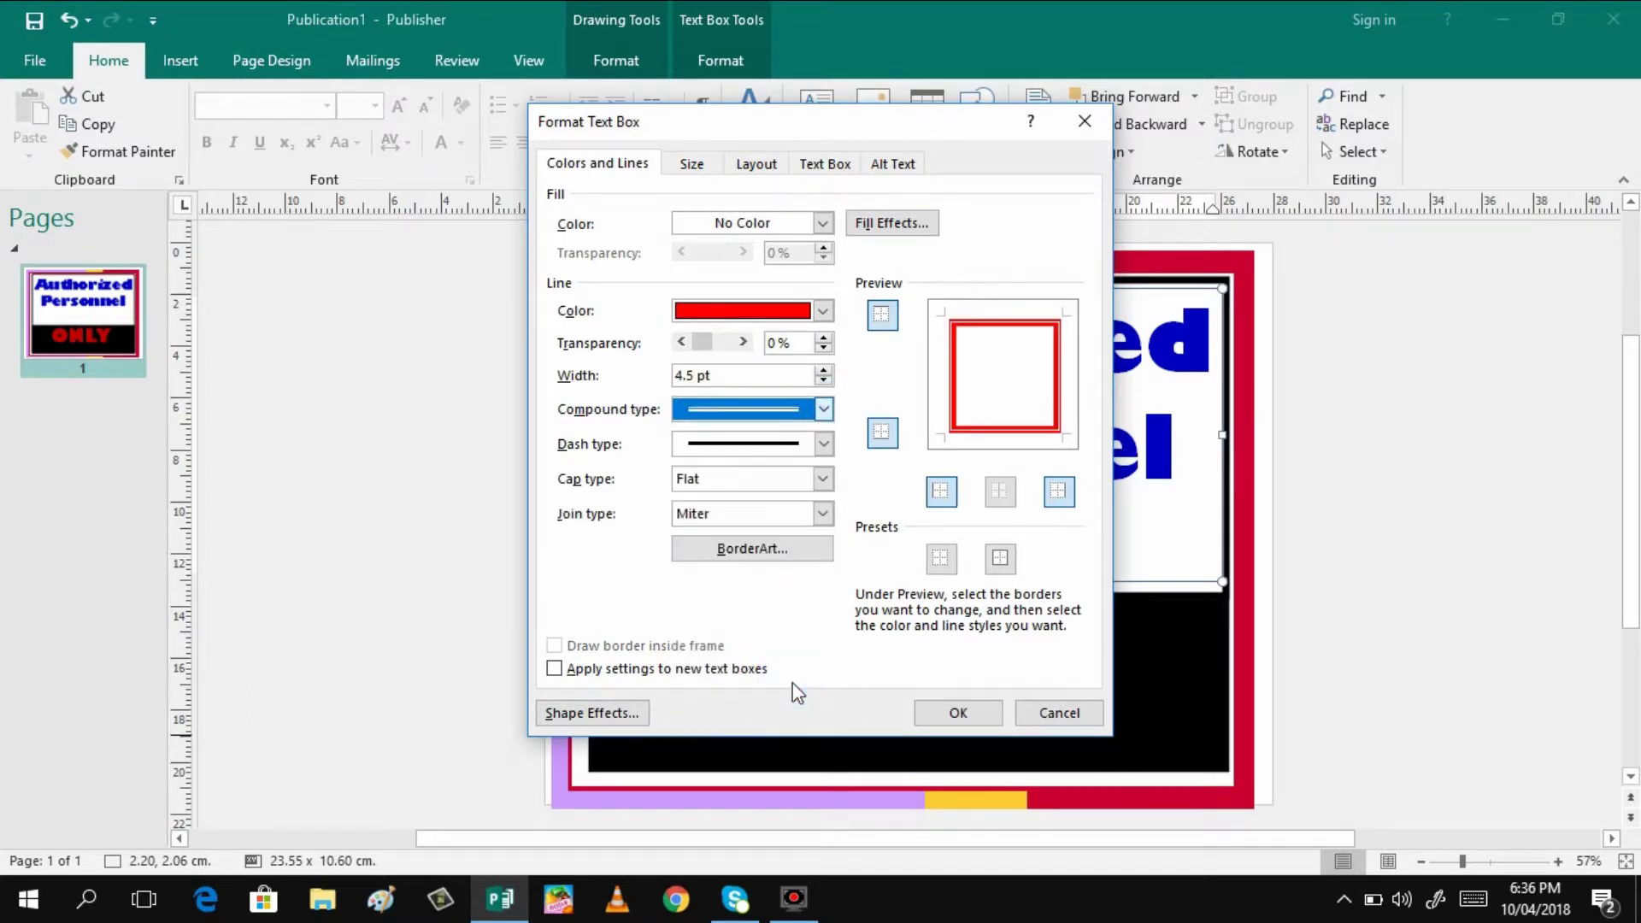
left_click(822, 479)
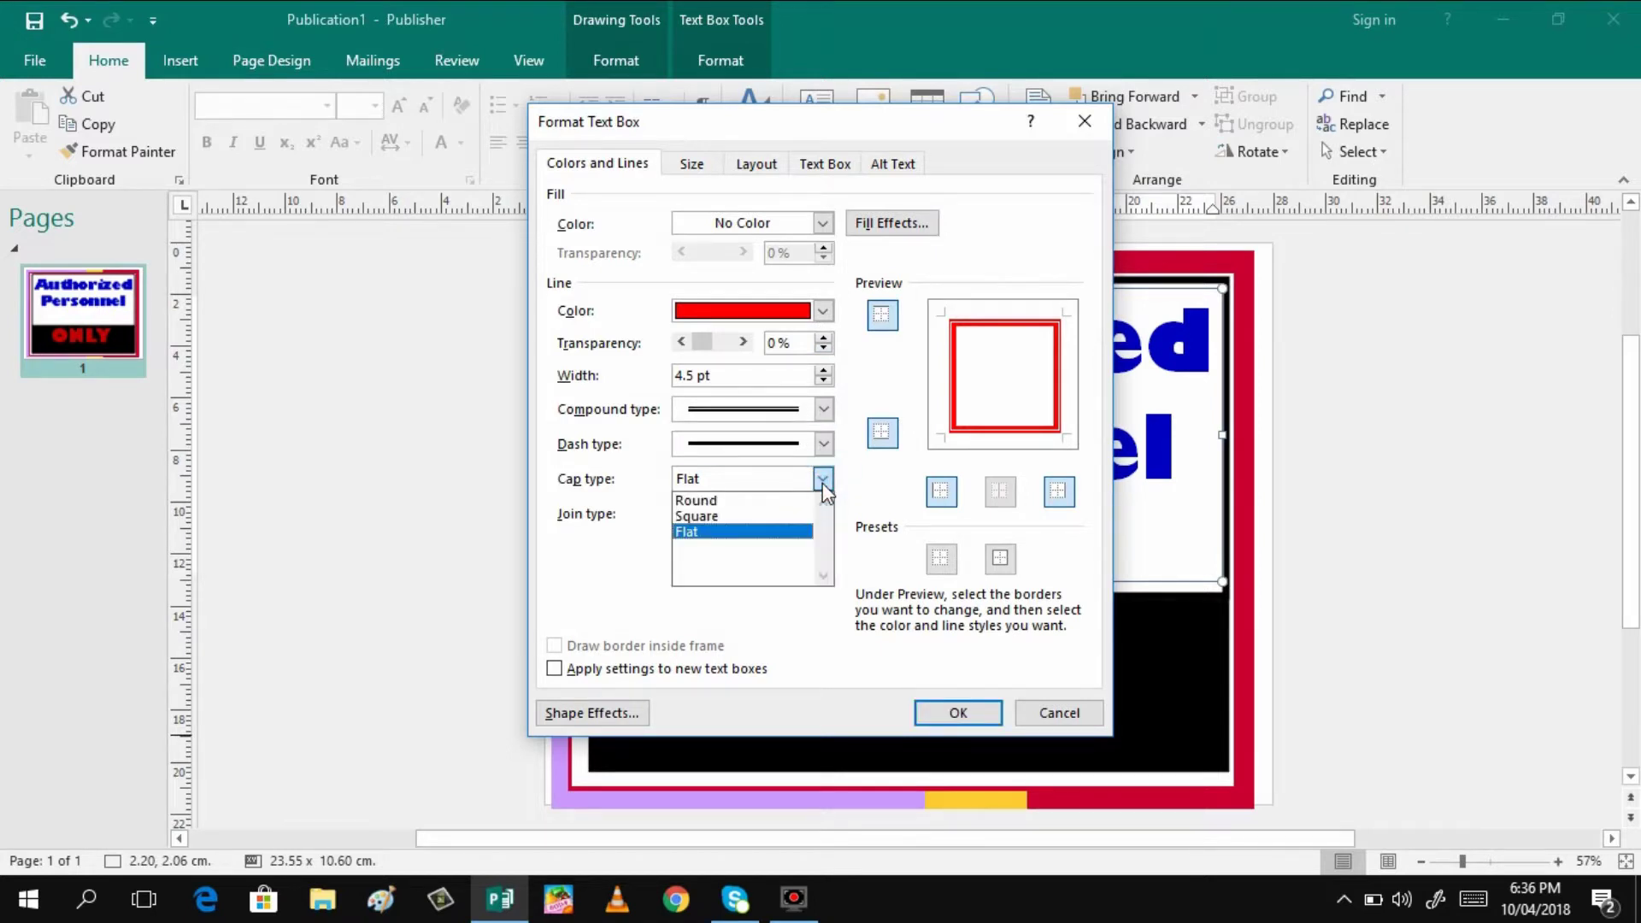
left_click(752, 517)
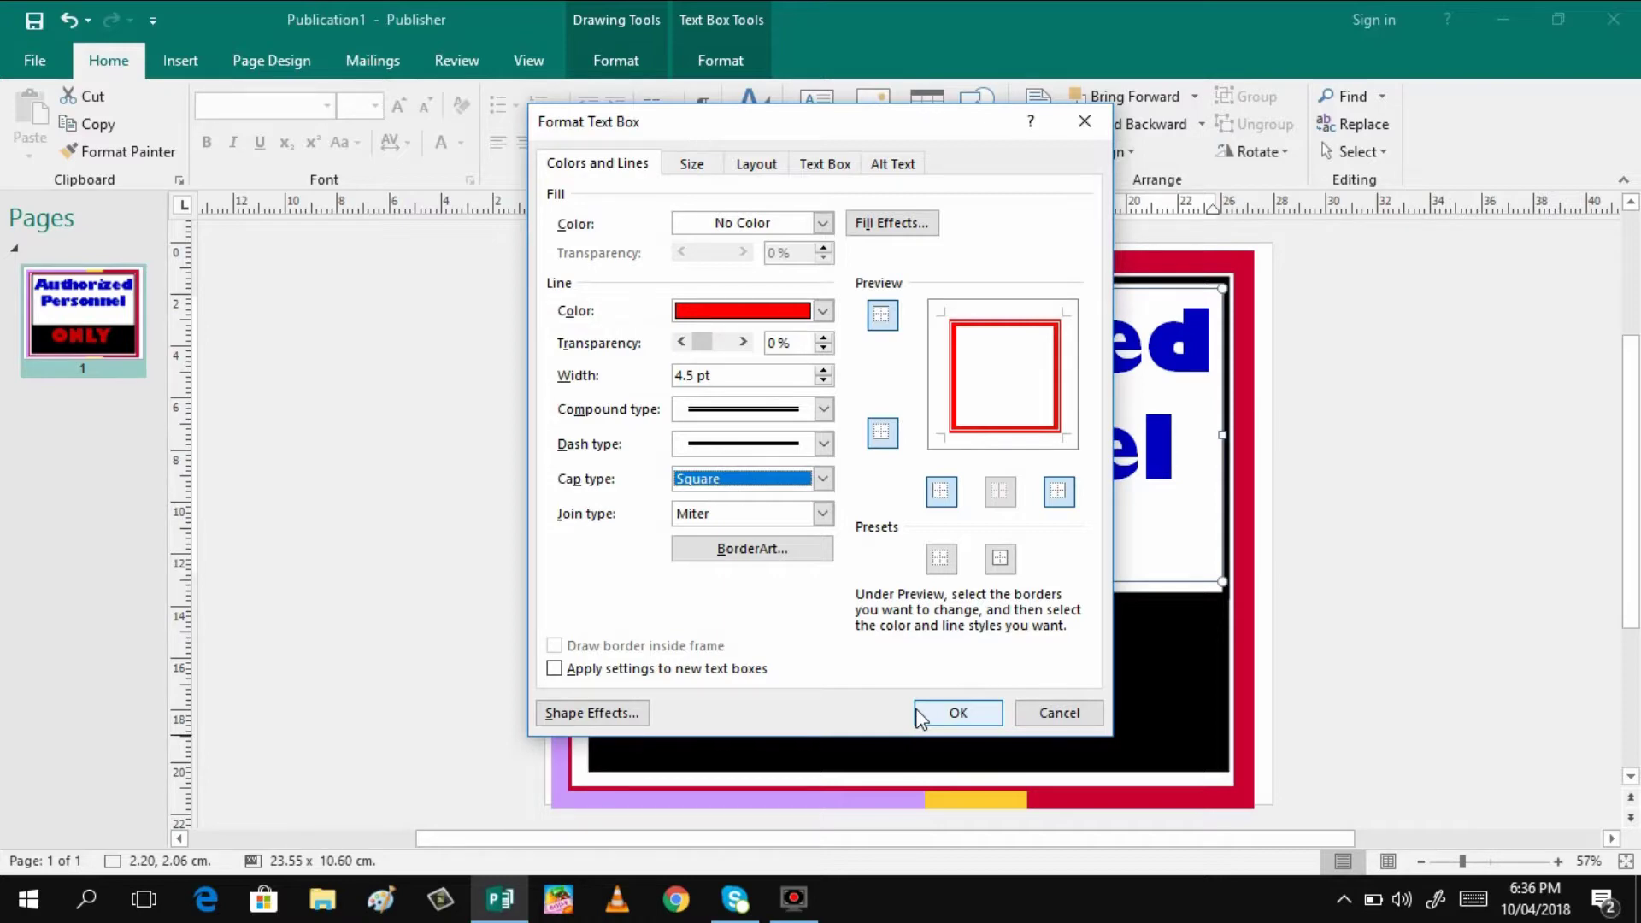
left_click(961, 714)
left_click(1305, 535)
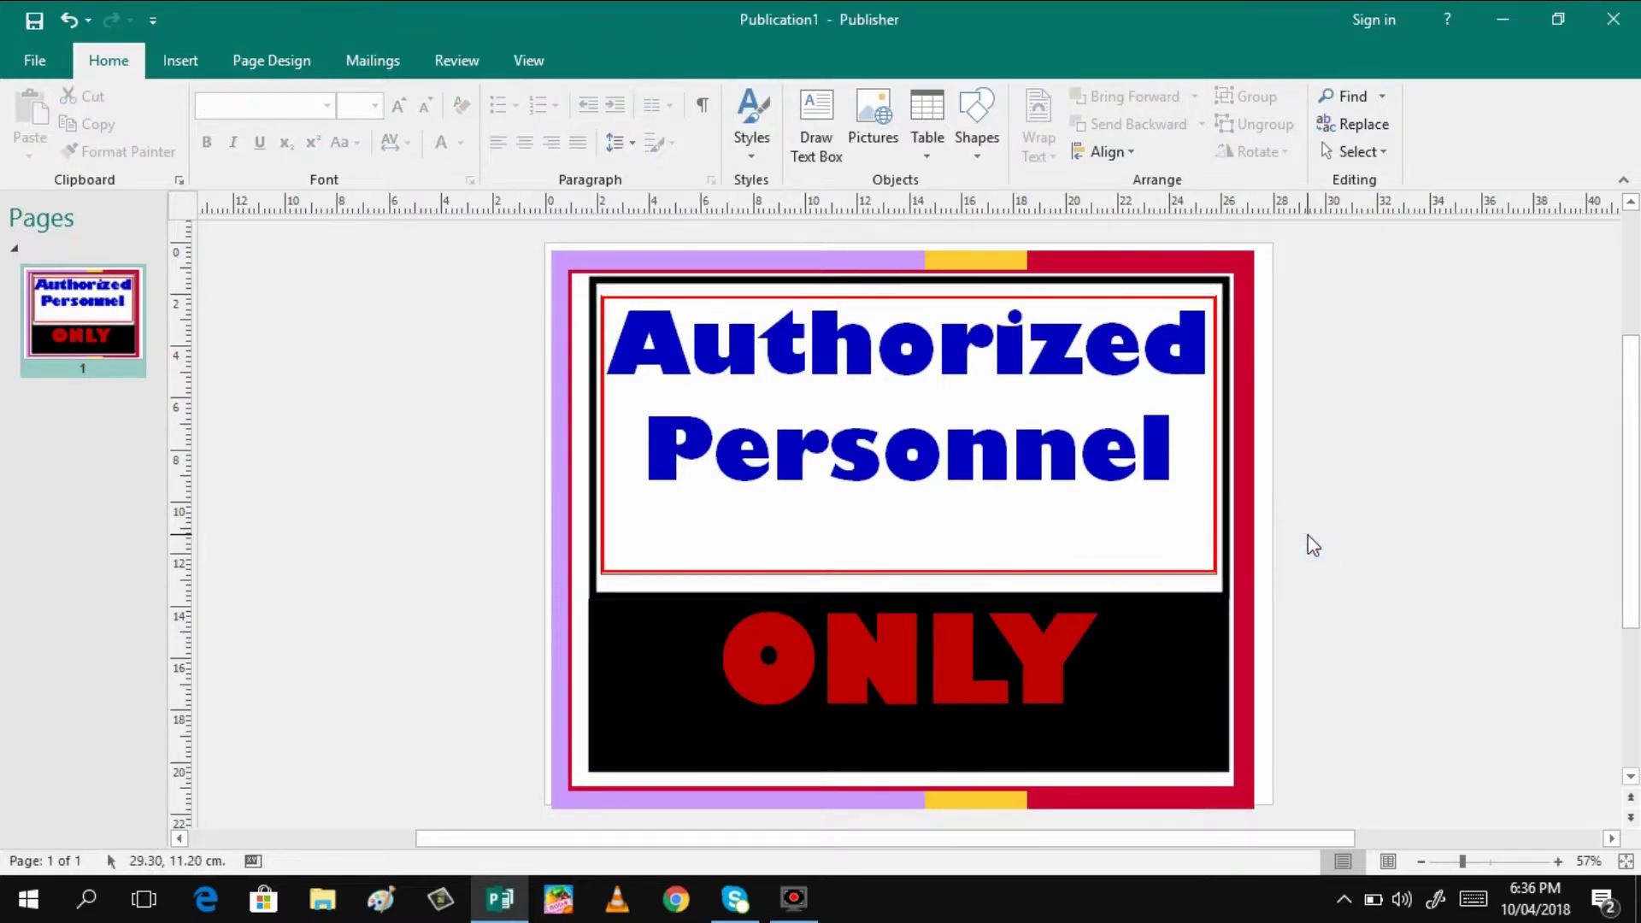
left_click(845, 276)
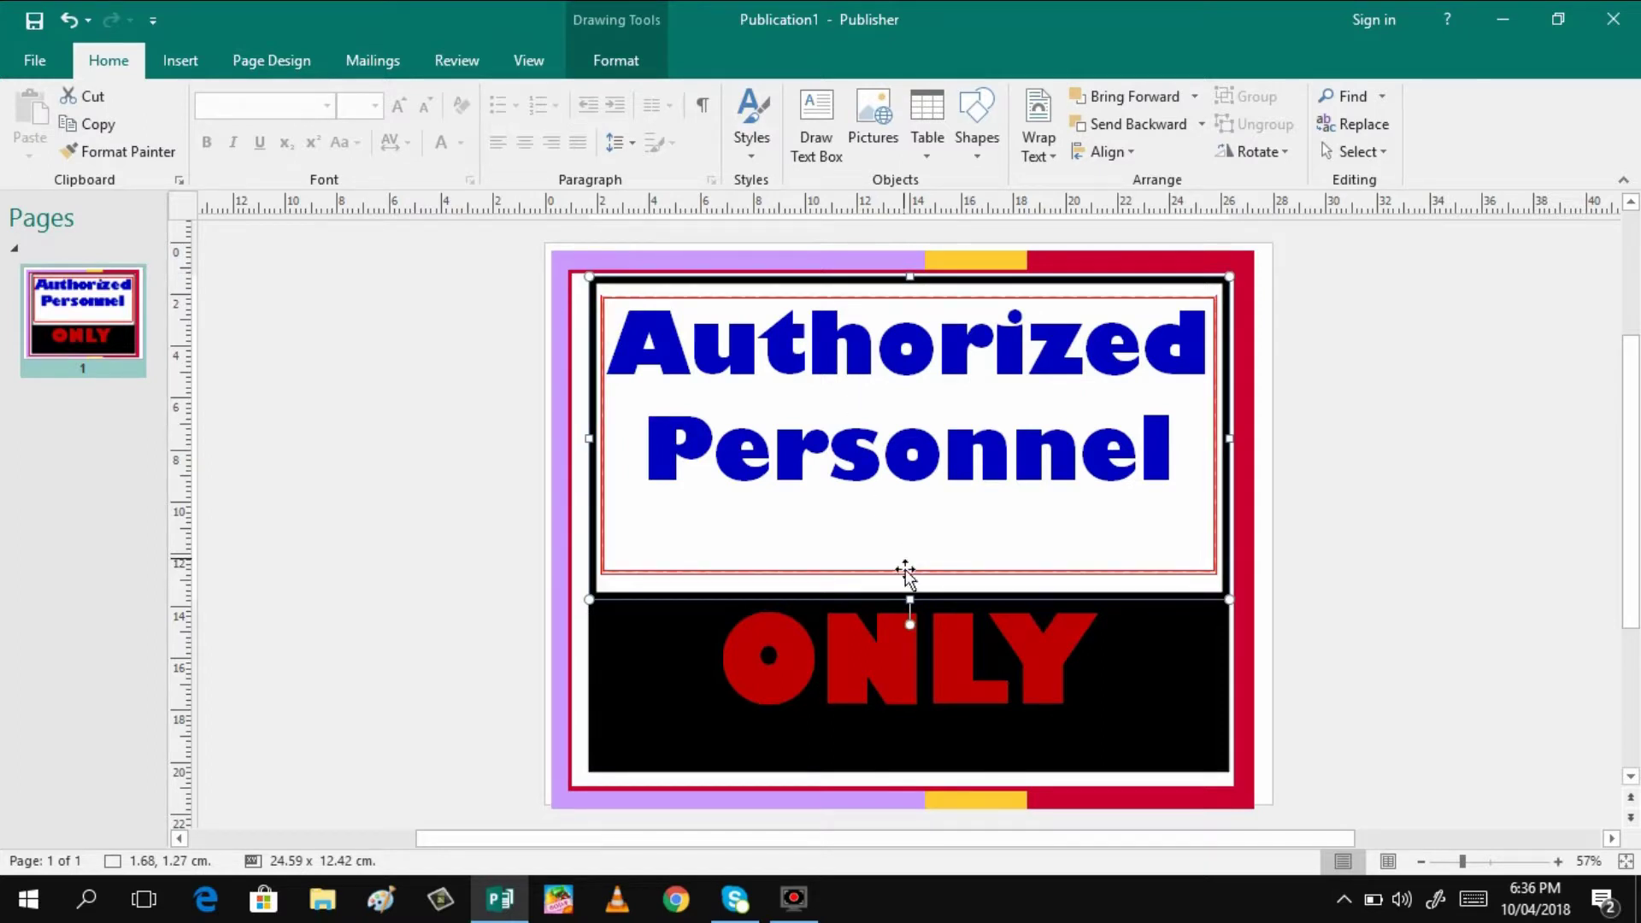
left_click(909, 614)
double_click(954, 697)
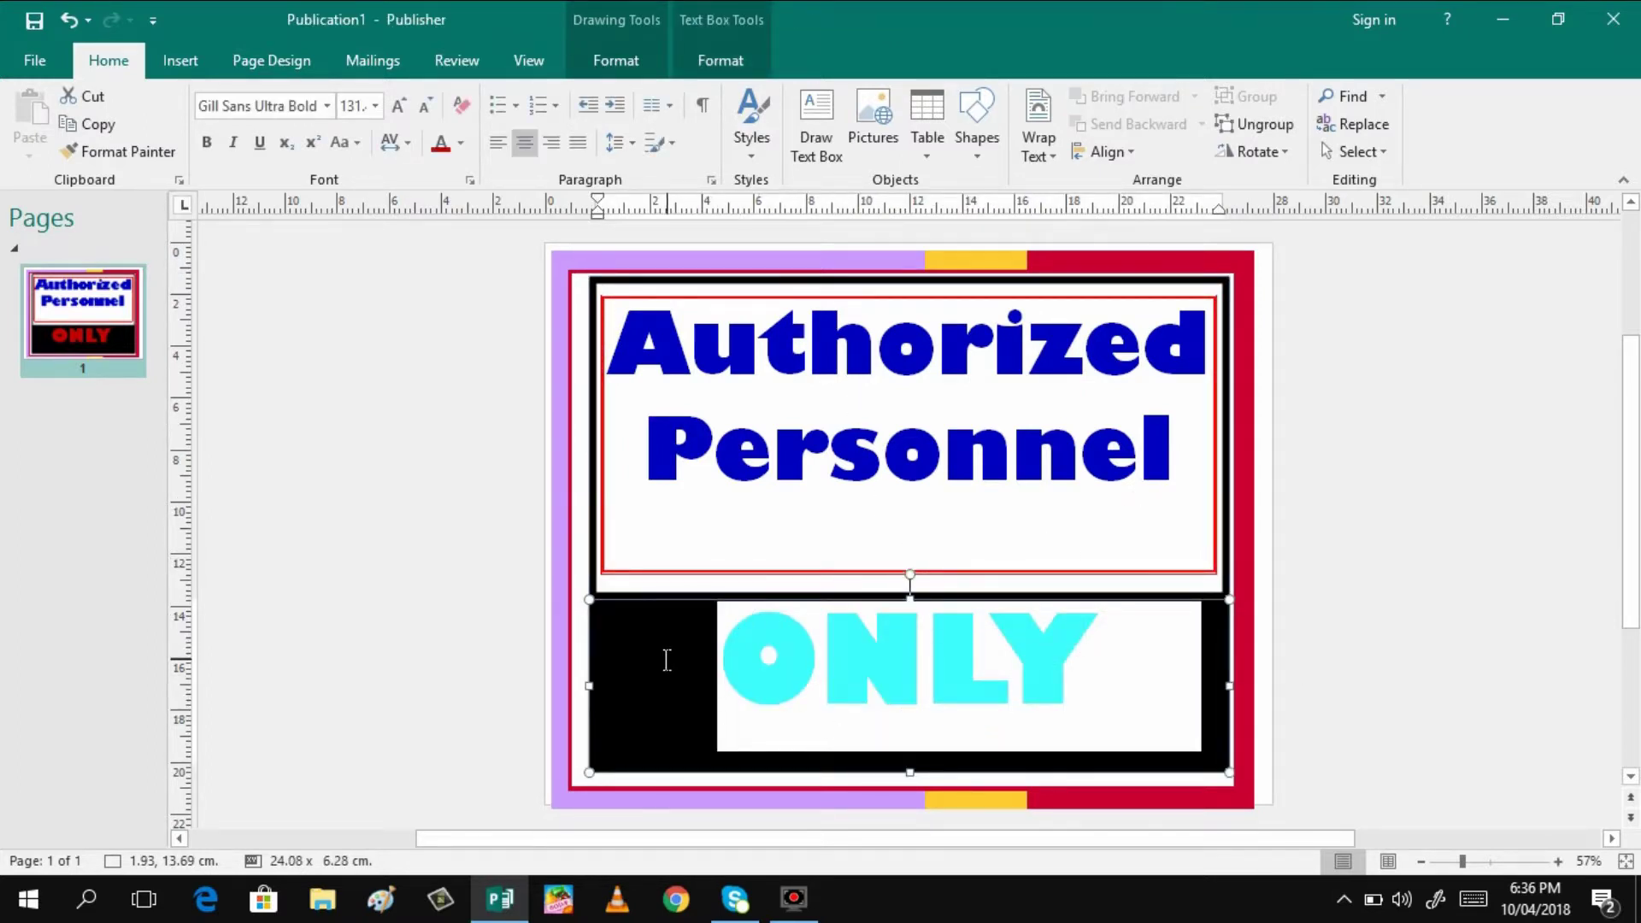
triple_click(960, 536)
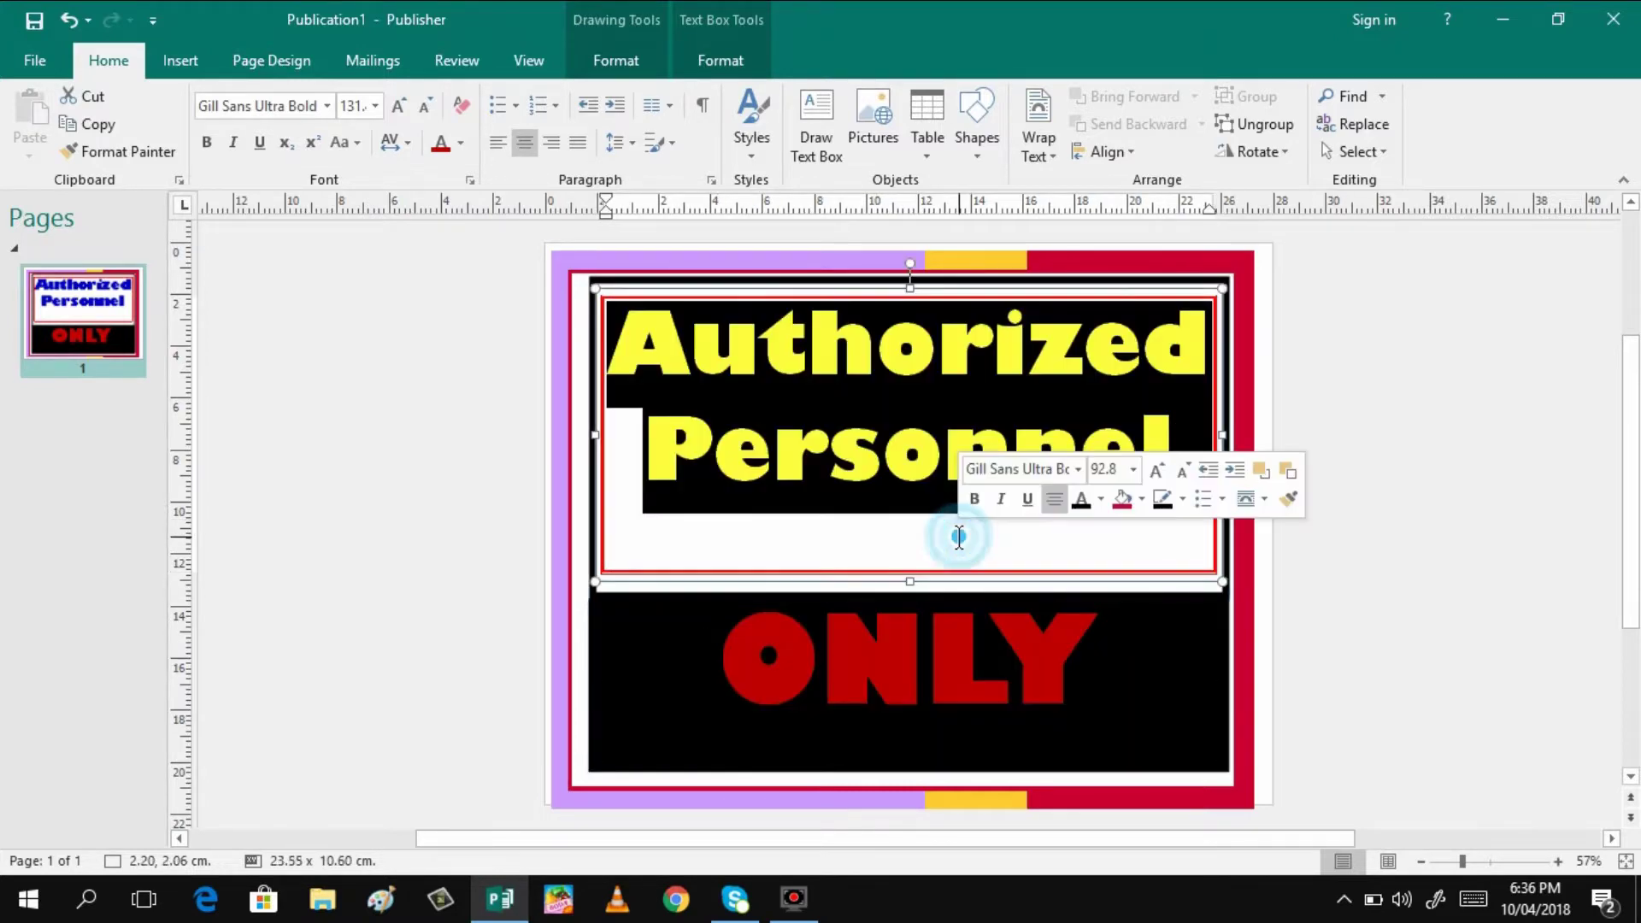
left_click(1377, 517)
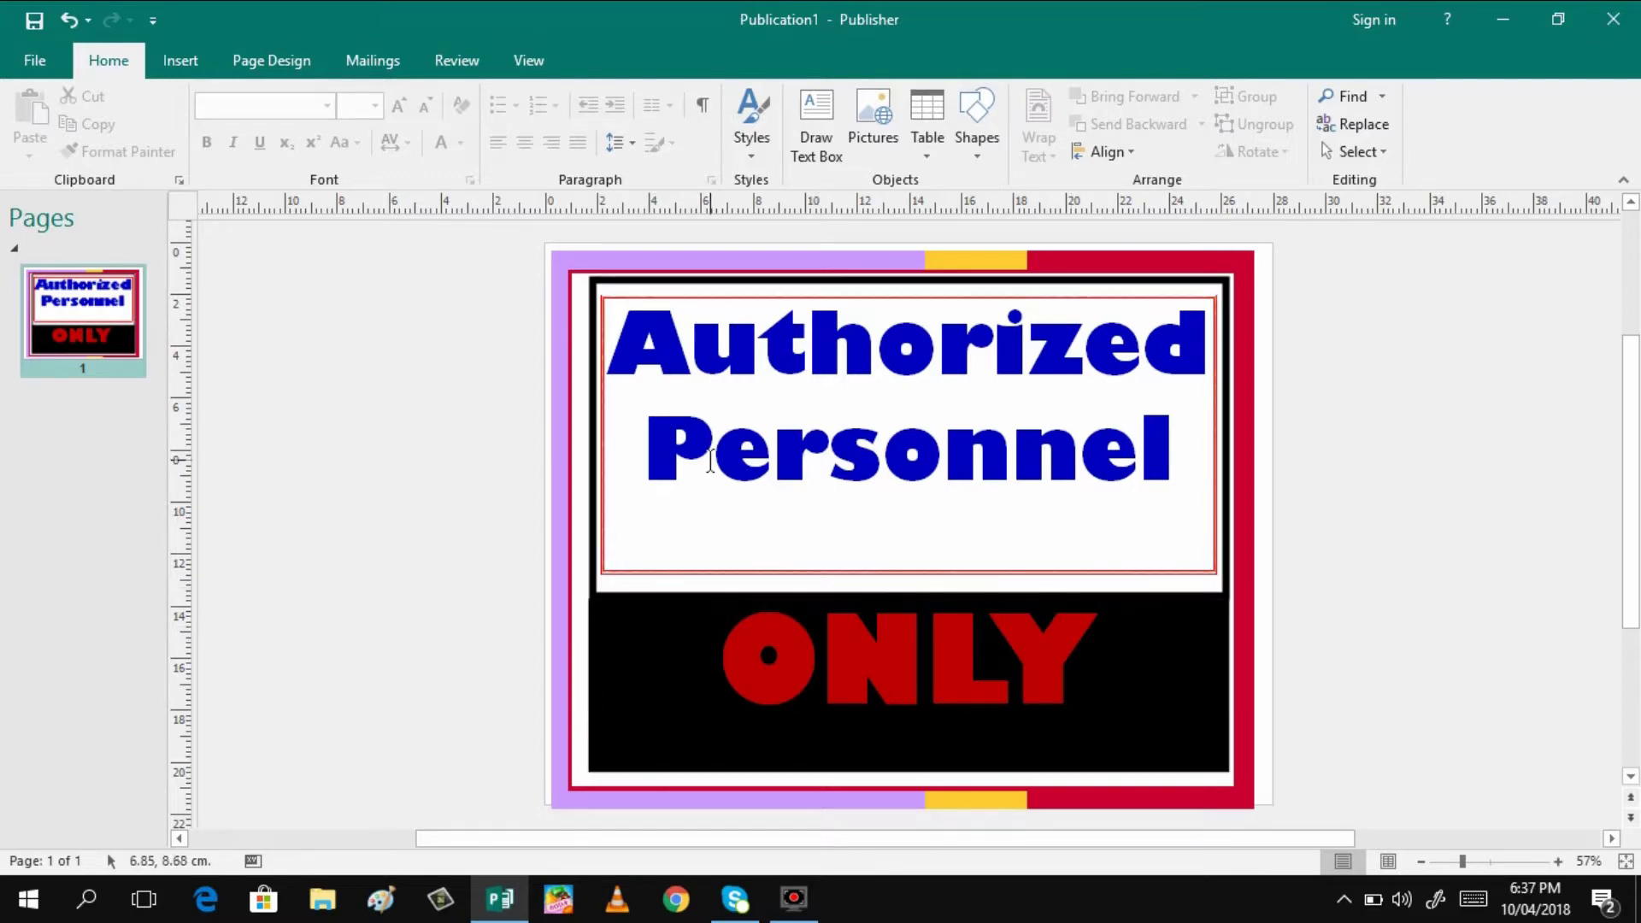
Step: Insert the triangle zigzag accent bar and stretch it to 21.29 × 2.26 cm under 'Authorized Personnel'
left_click(197, 63)
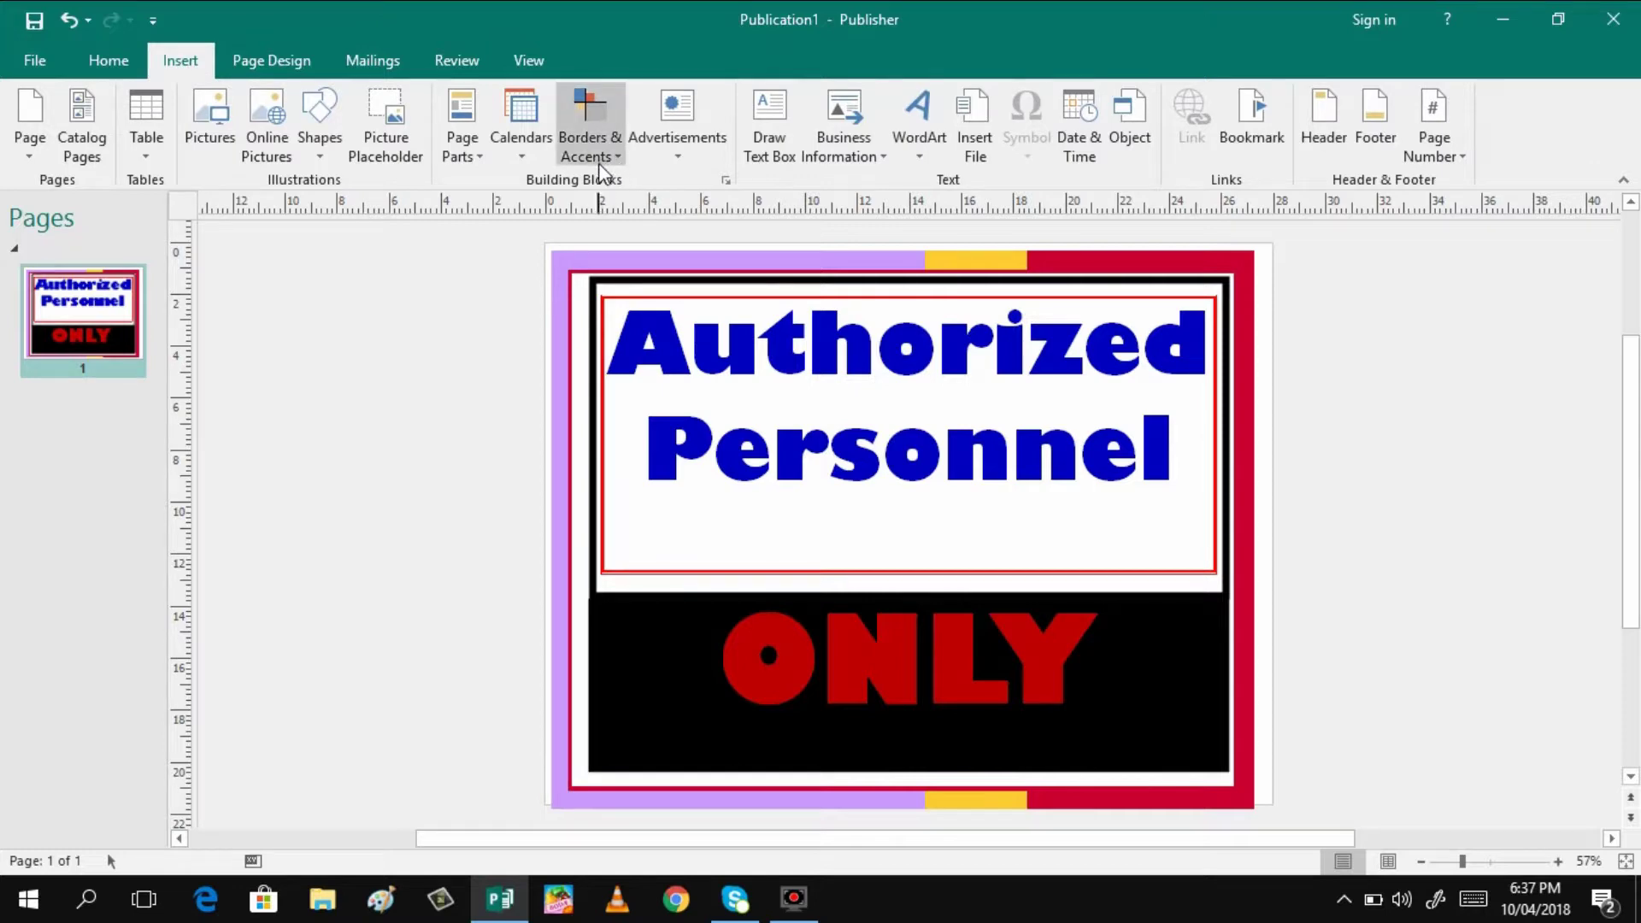
left_click(621, 161)
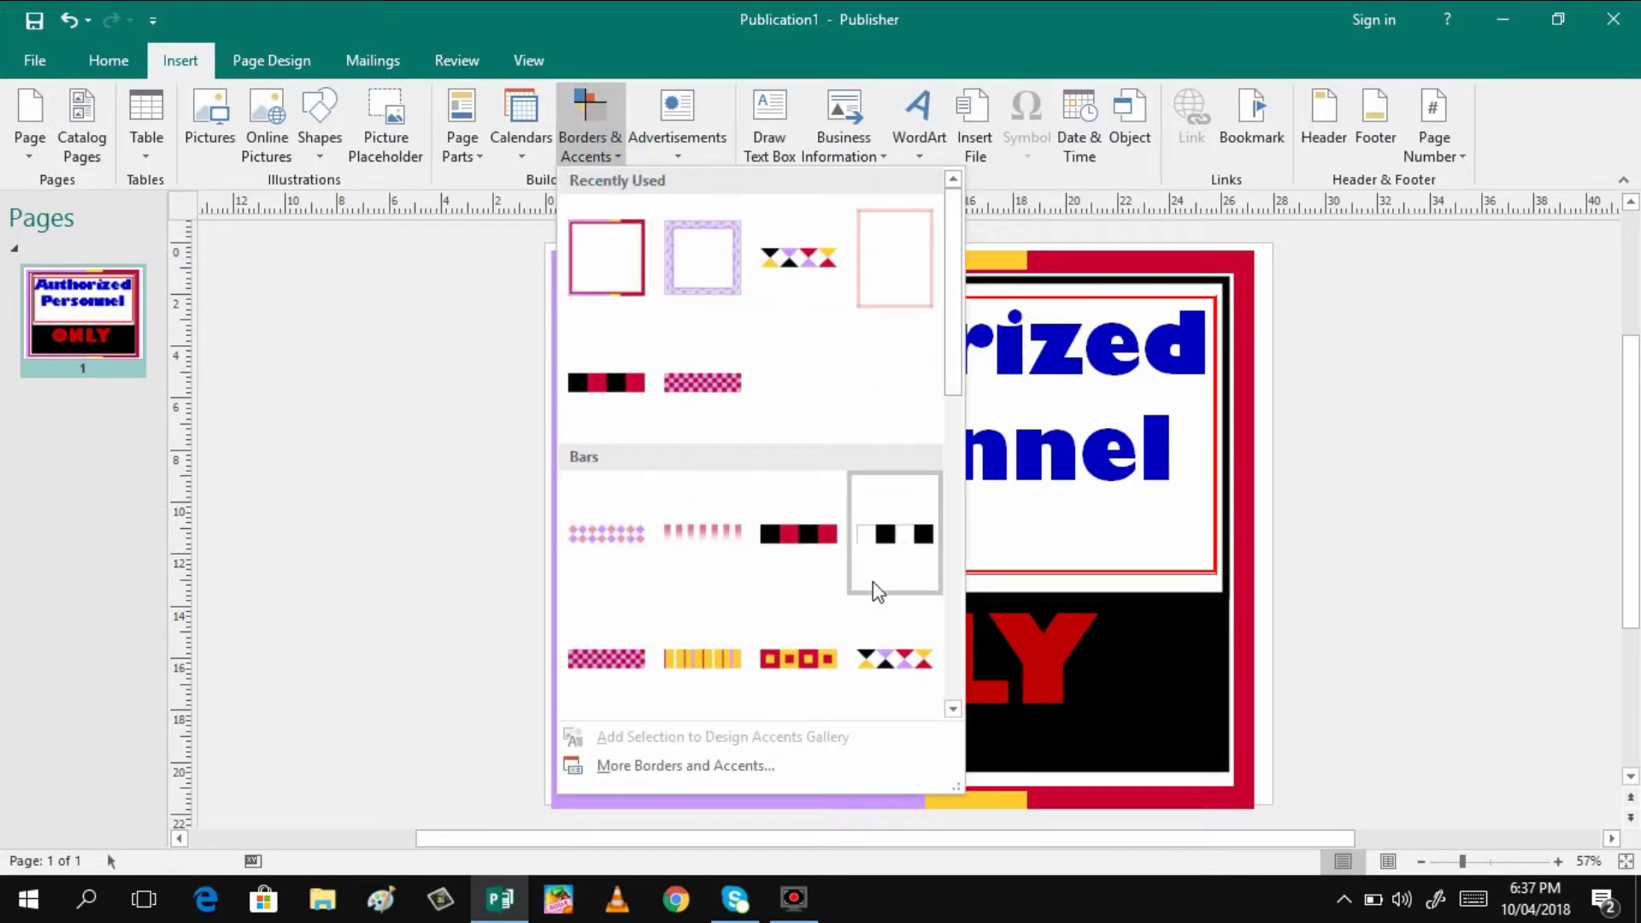
left_click(795, 258)
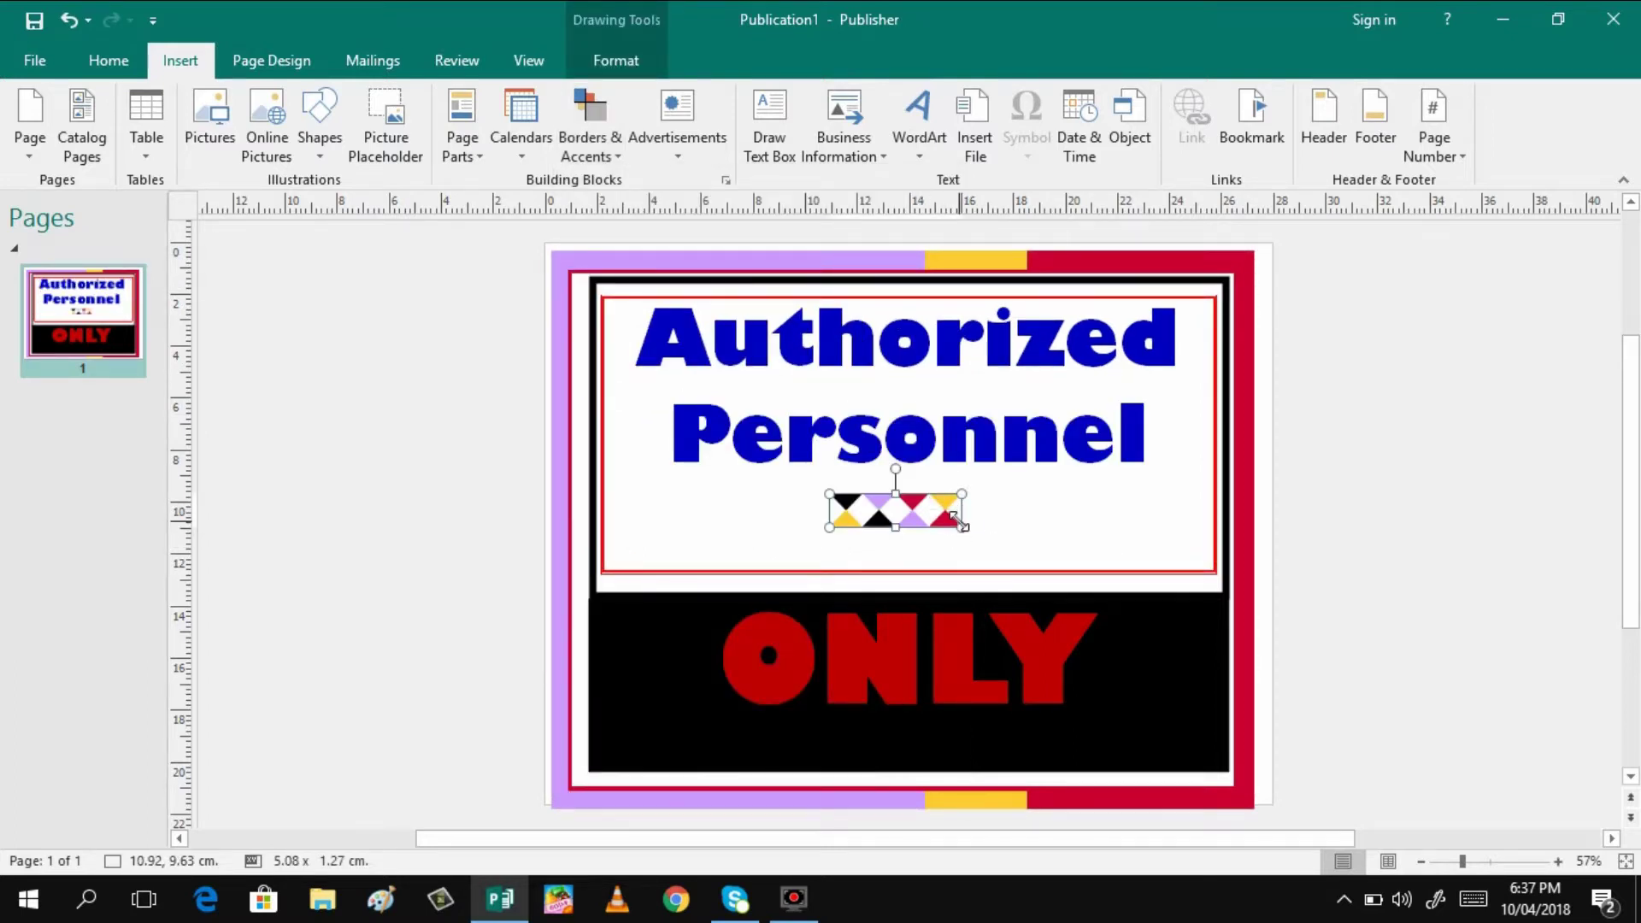
left_click_drag(955, 520, 1156, 523)
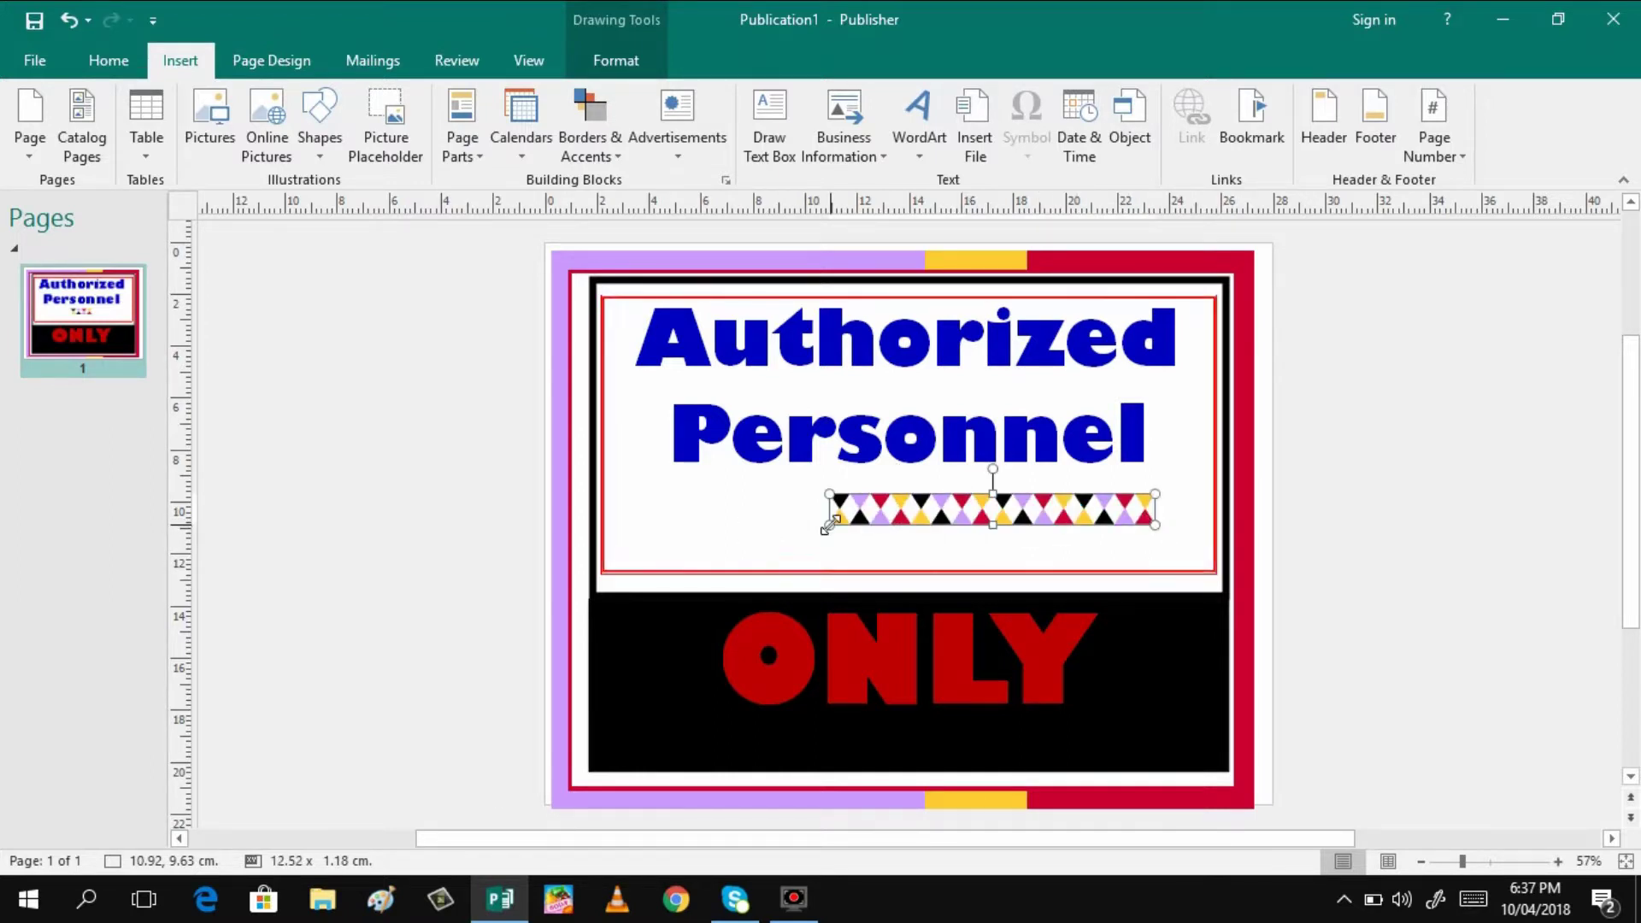
left_click_drag(829, 525, 641, 505)
left_click_drag(900, 510, 906, 561)
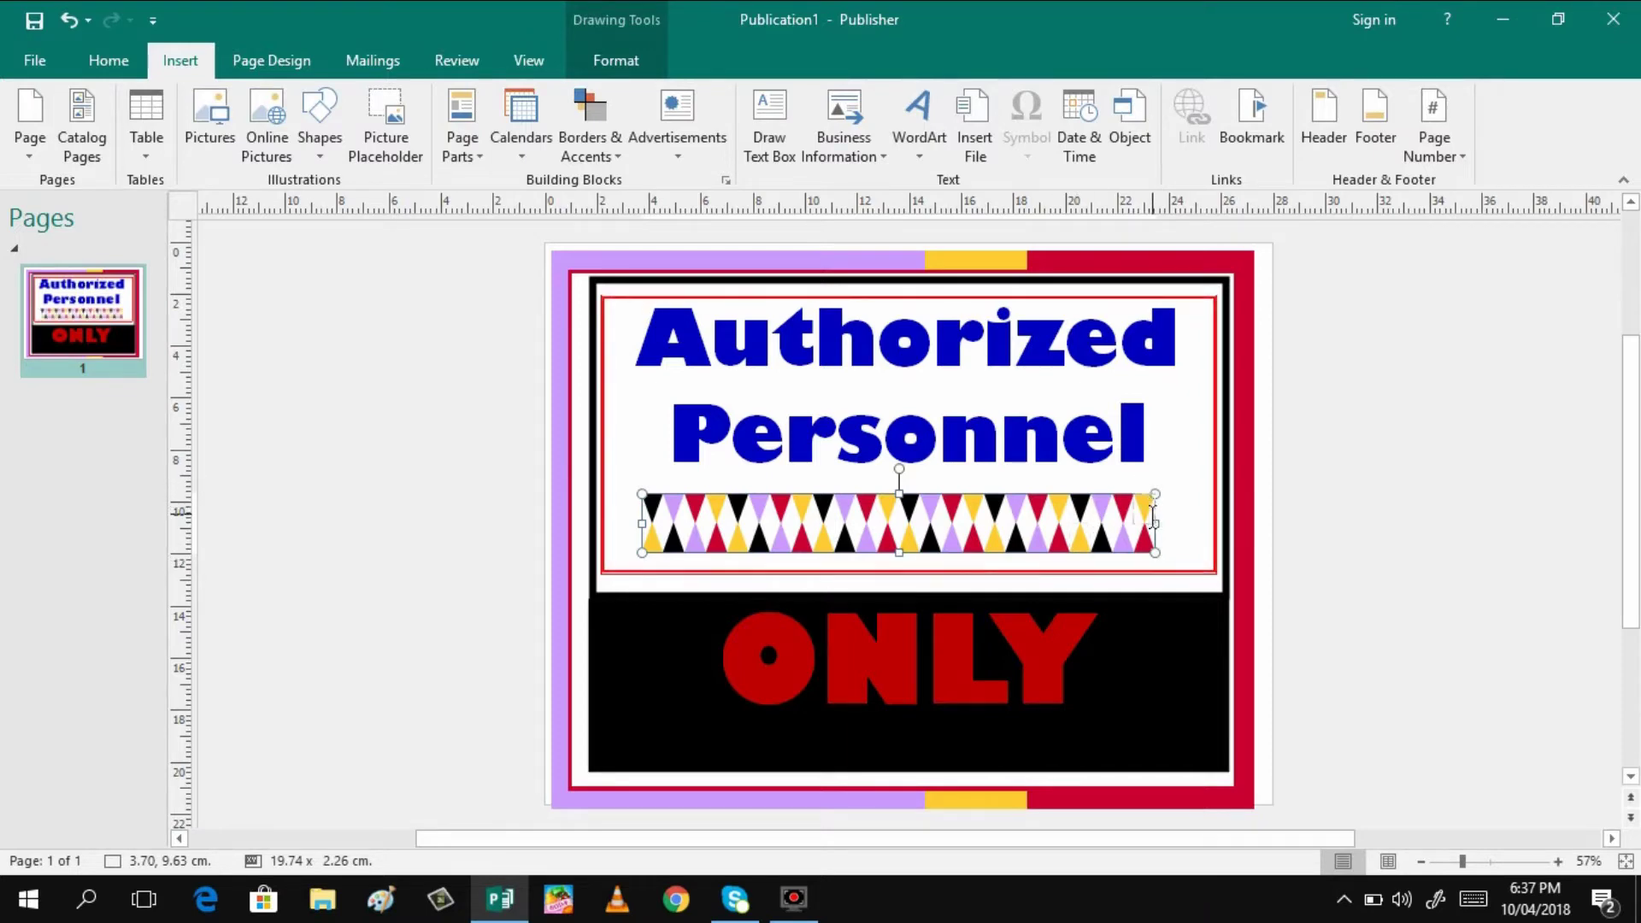
left_click_drag(1153, 521, 1196, 522)
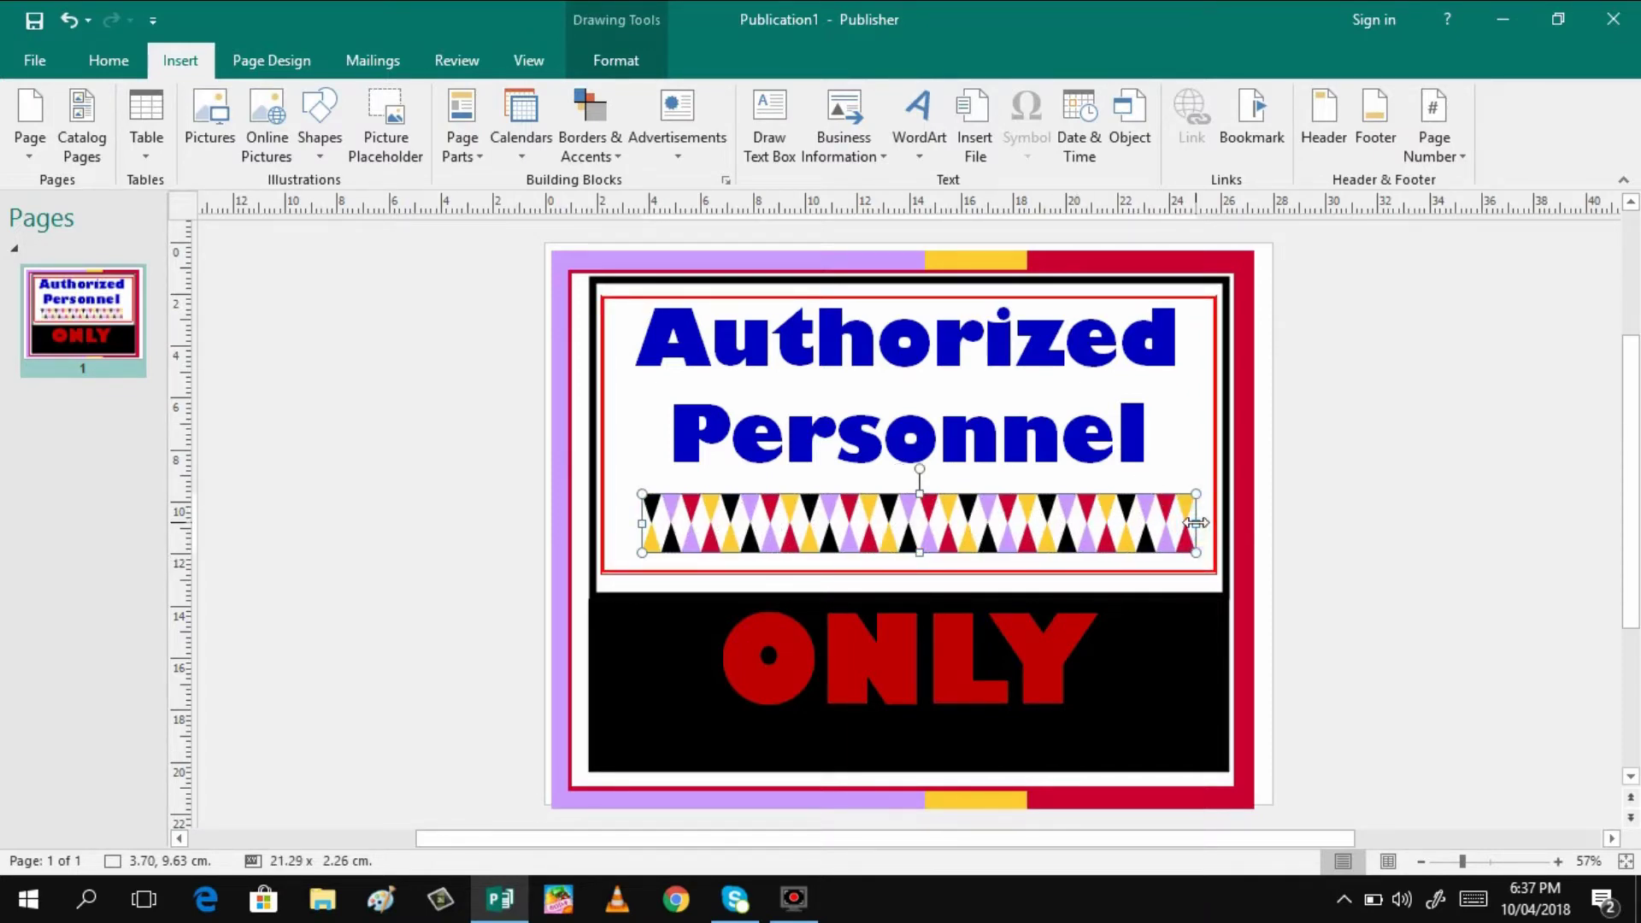
left_click(1363, 463)
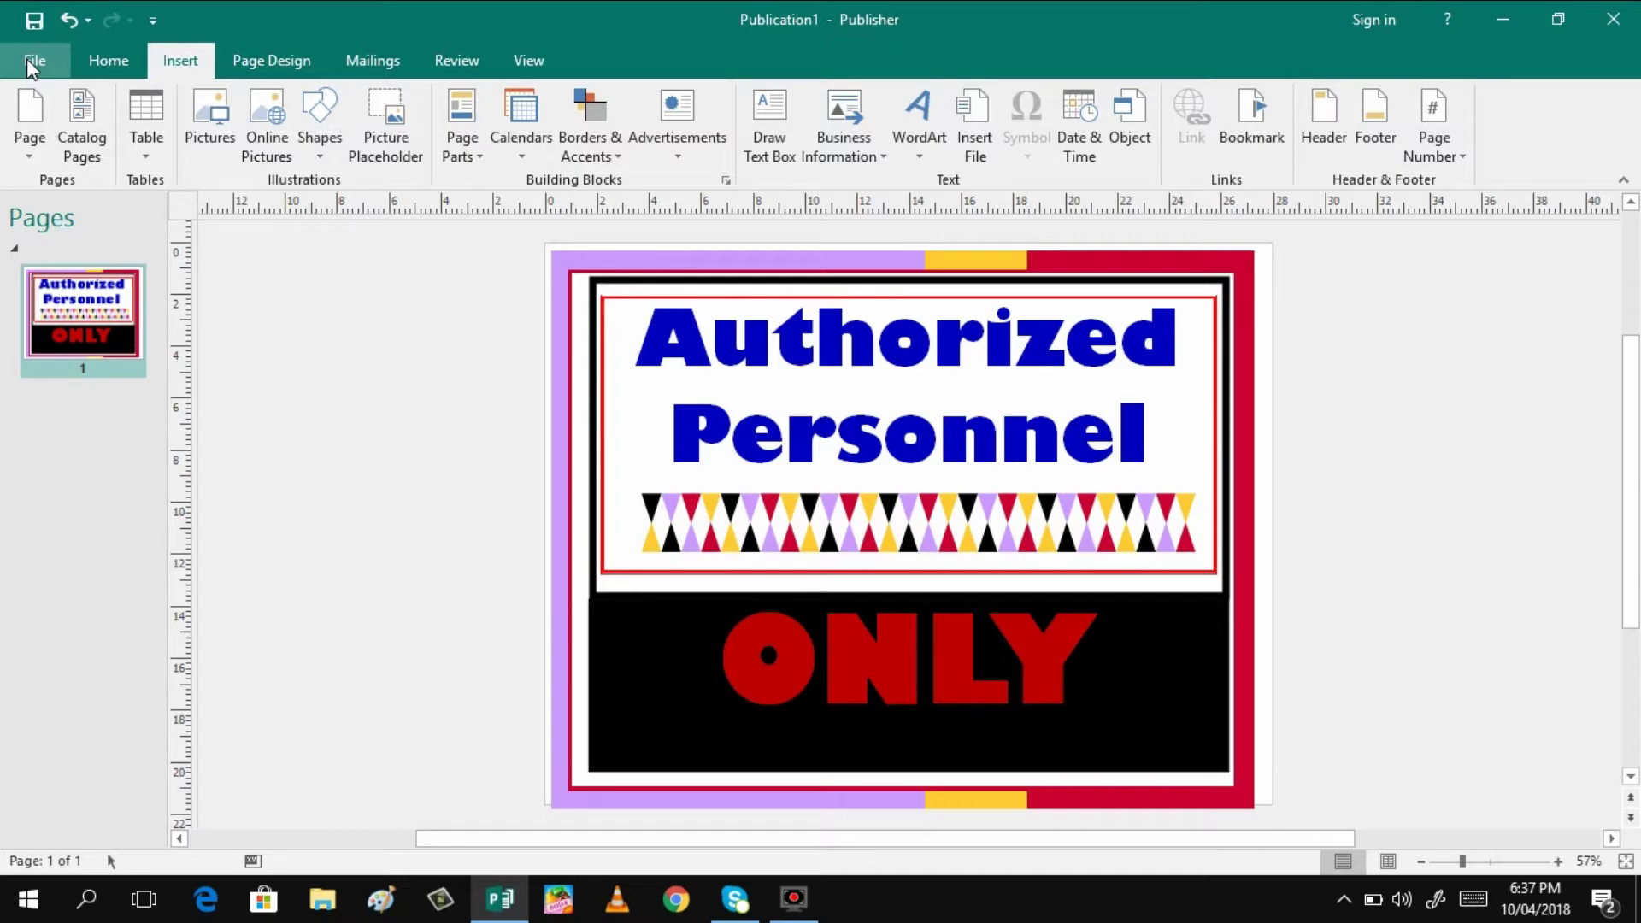
Step: Save the sign as Publication1.pub in Documents, dismiss the error, and show its Info page
left_click(32, 62)
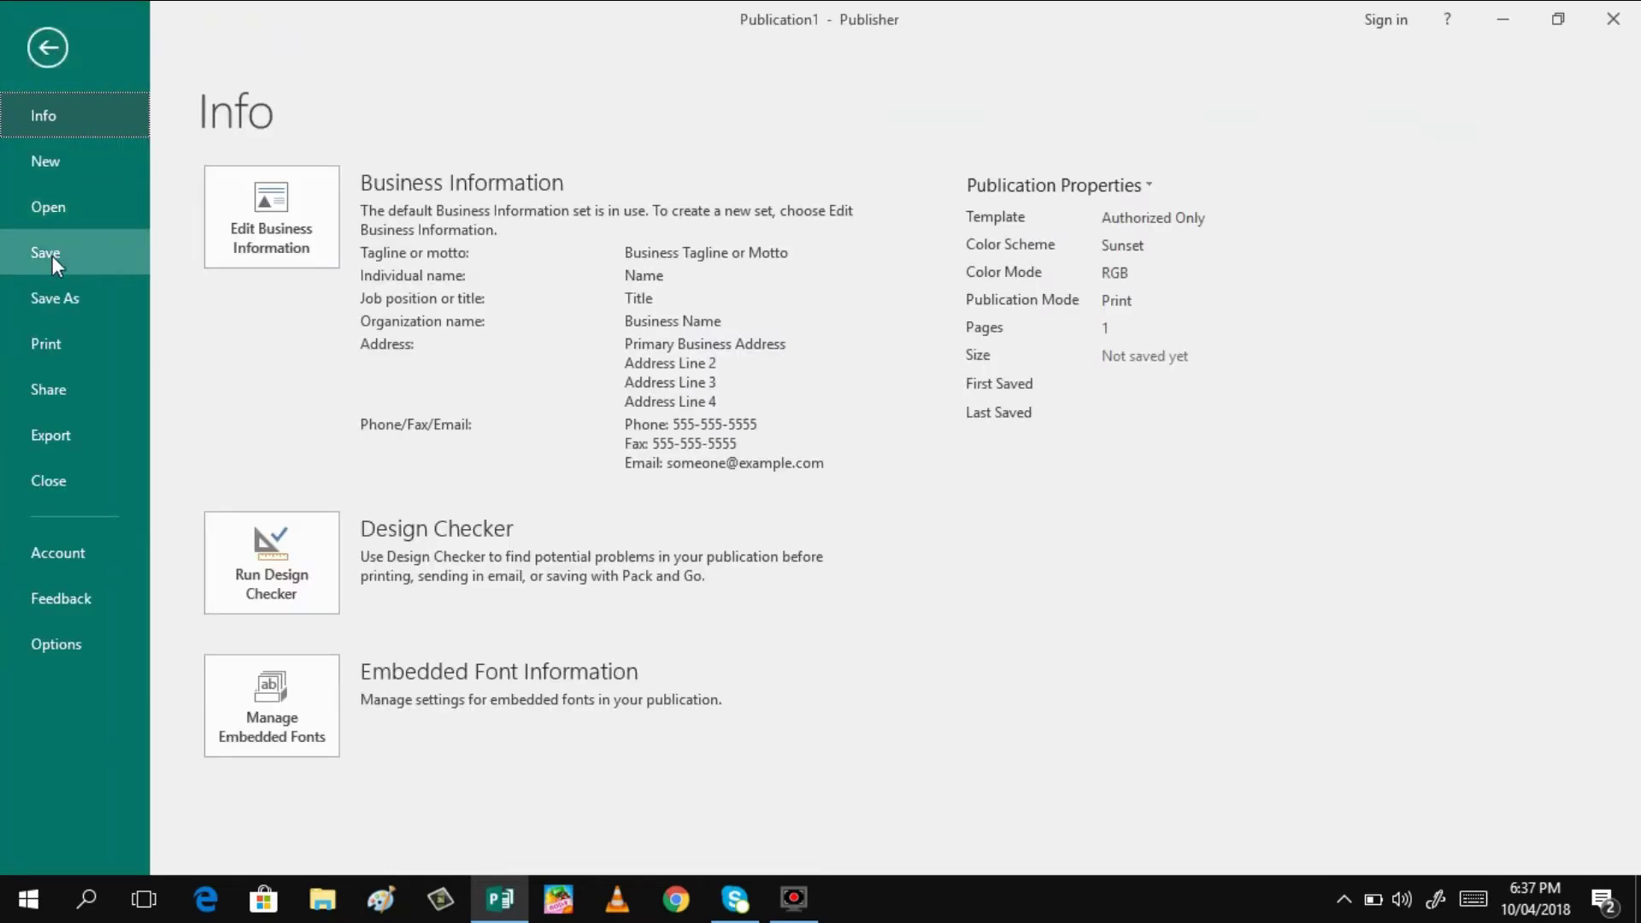
left_click(53, 256)
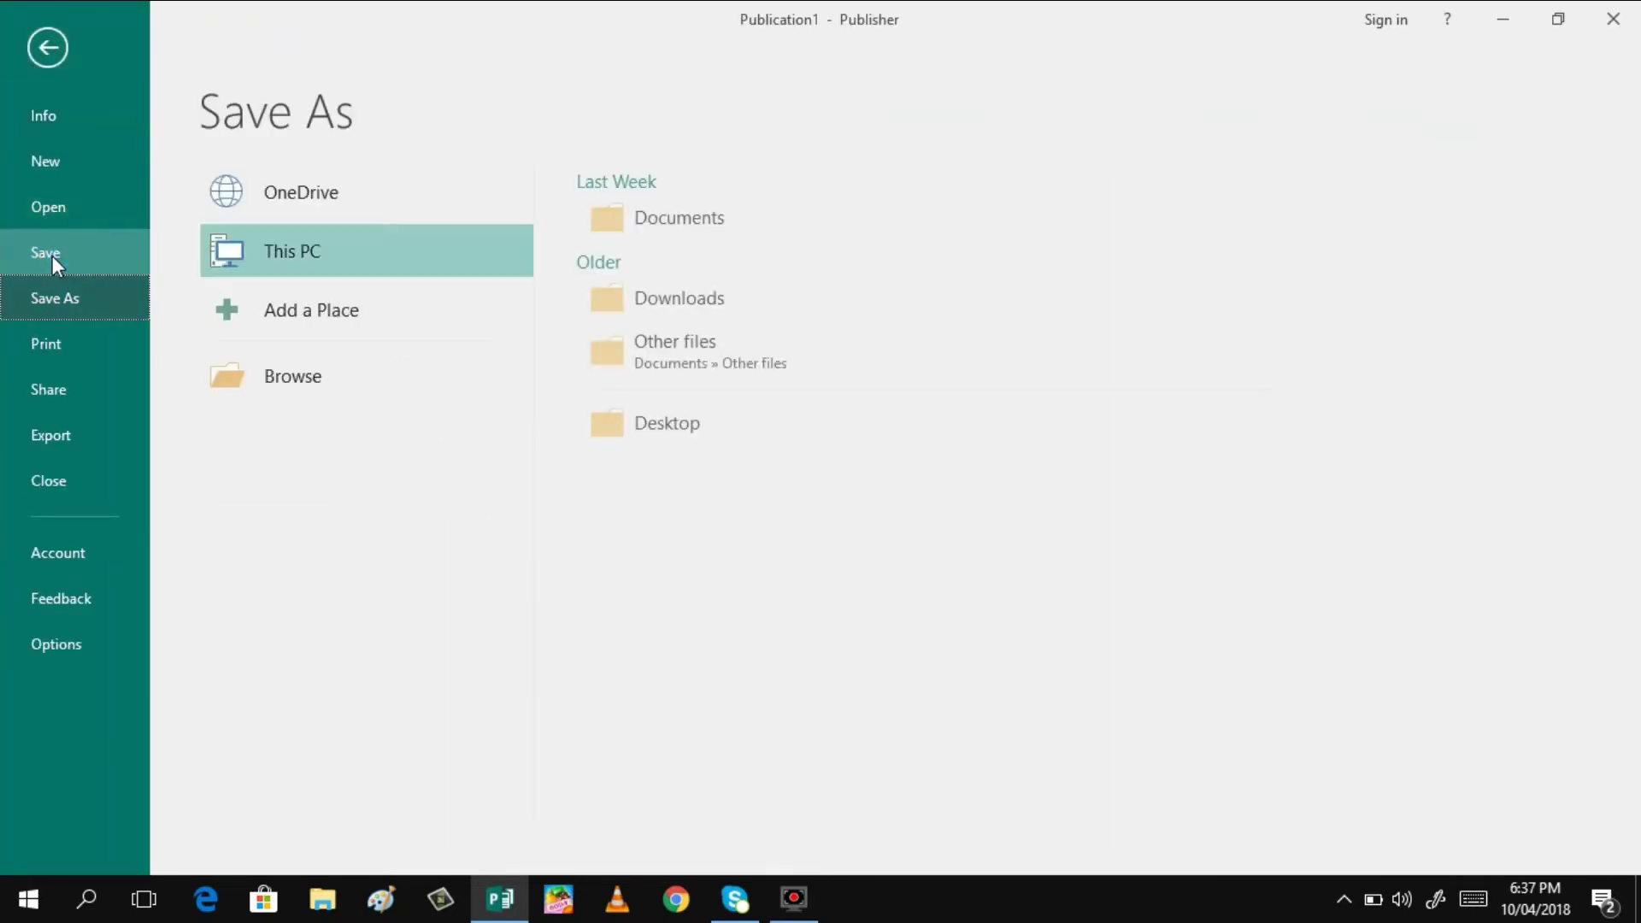
left_click(292, 376)
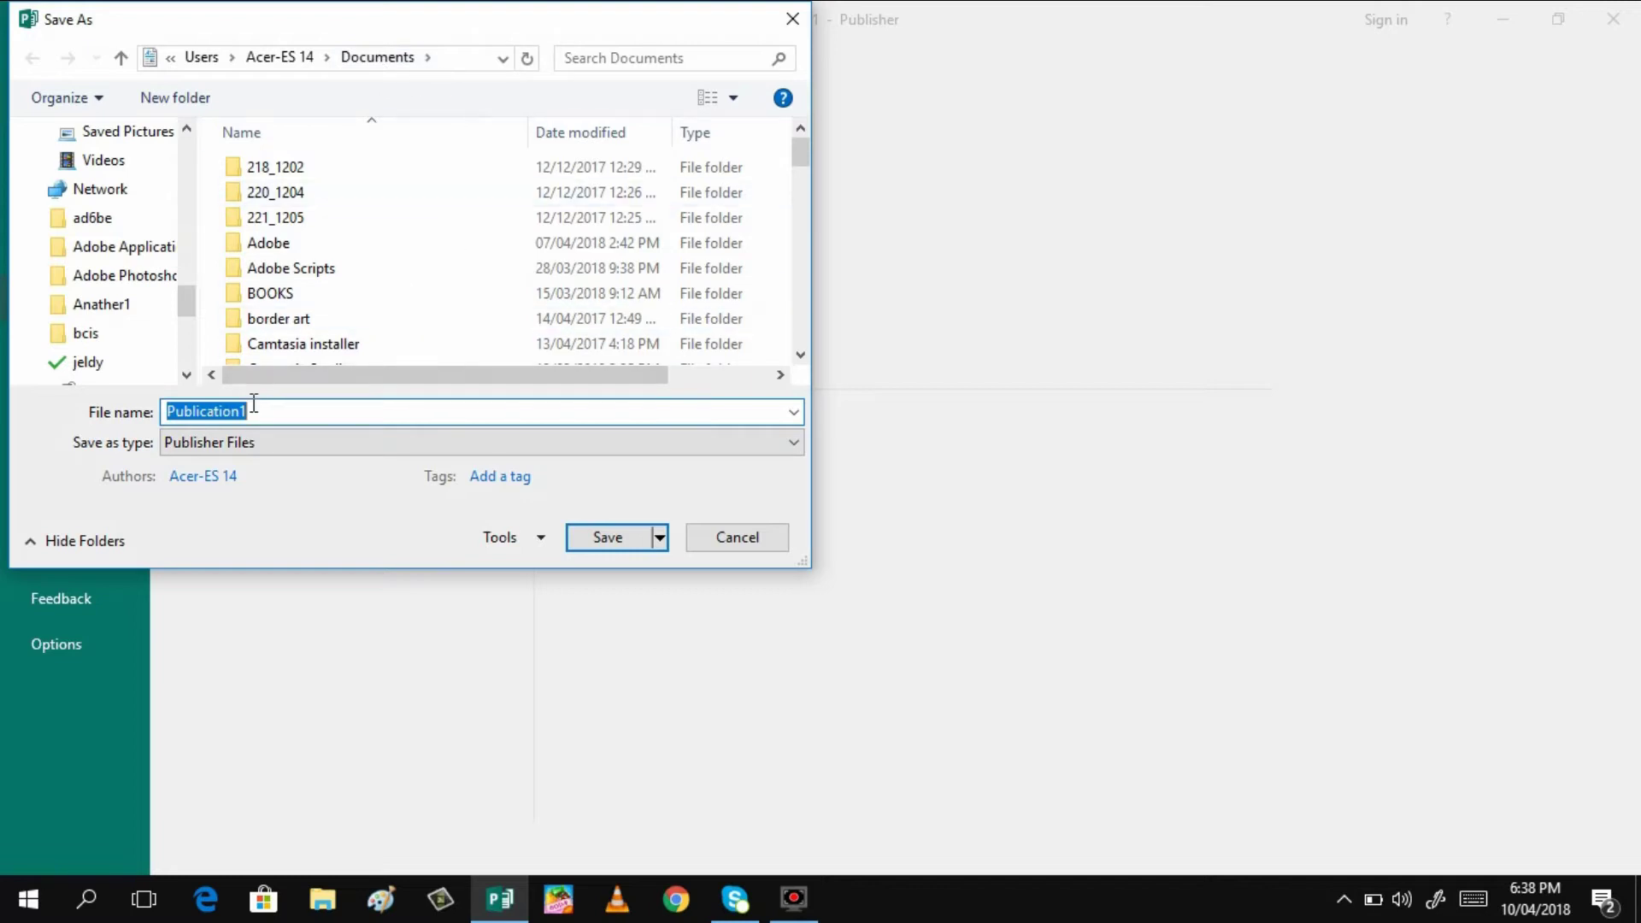
left_click(605, 539)
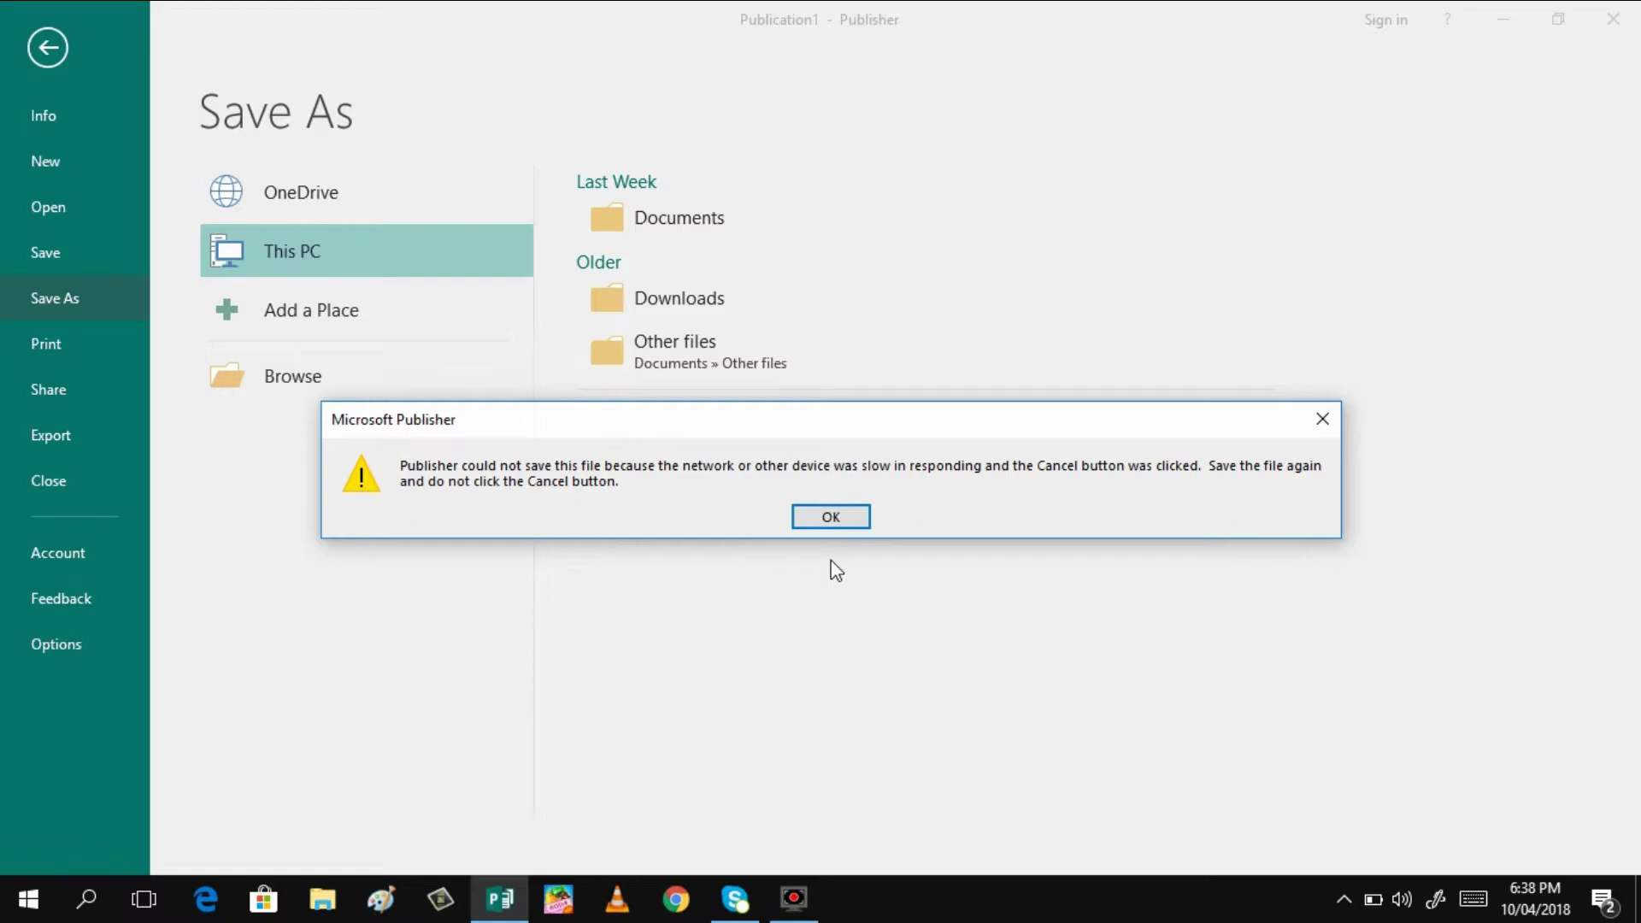
left_click(831, 517)
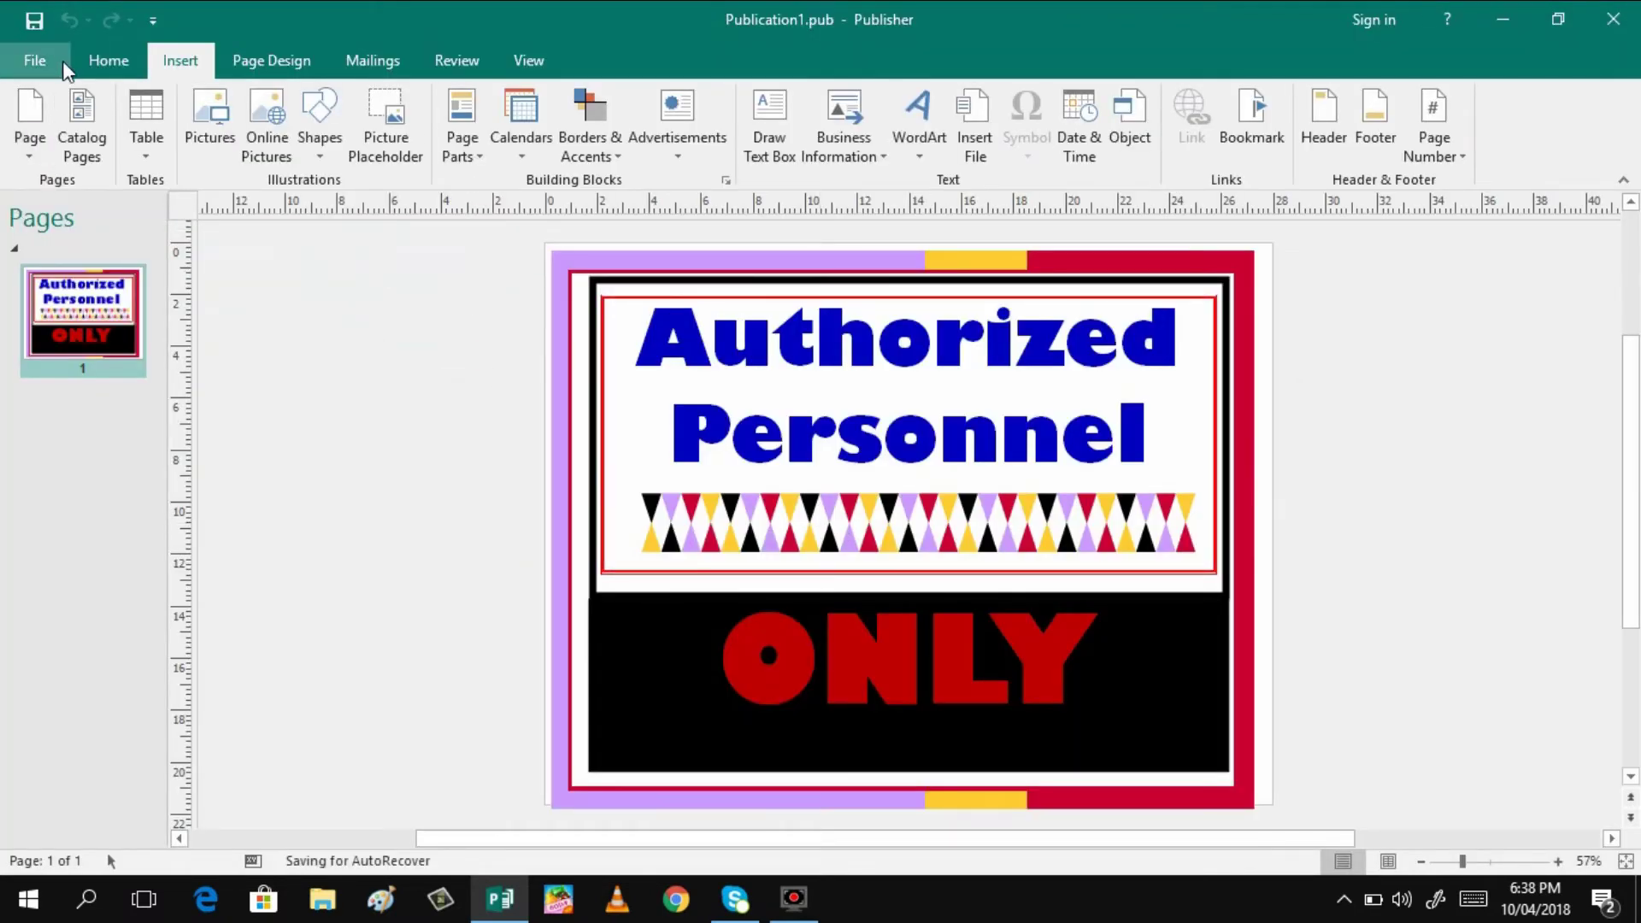
left_click(33, 61)
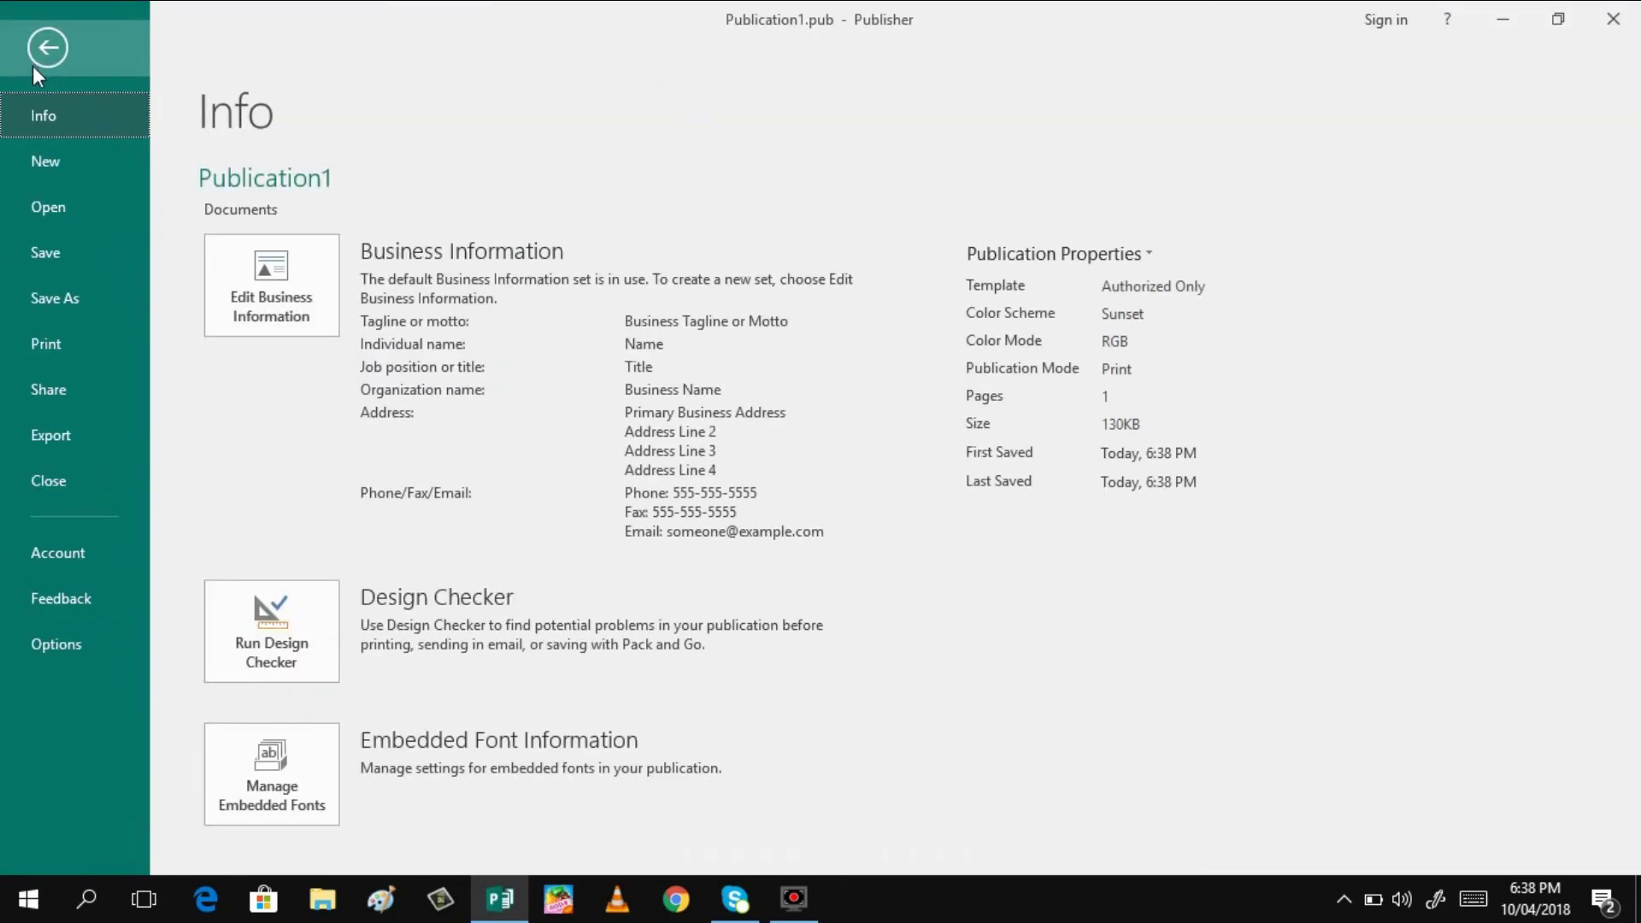
Step: Show the Print page with the printer settings and sign preview
left_click(64, 344)
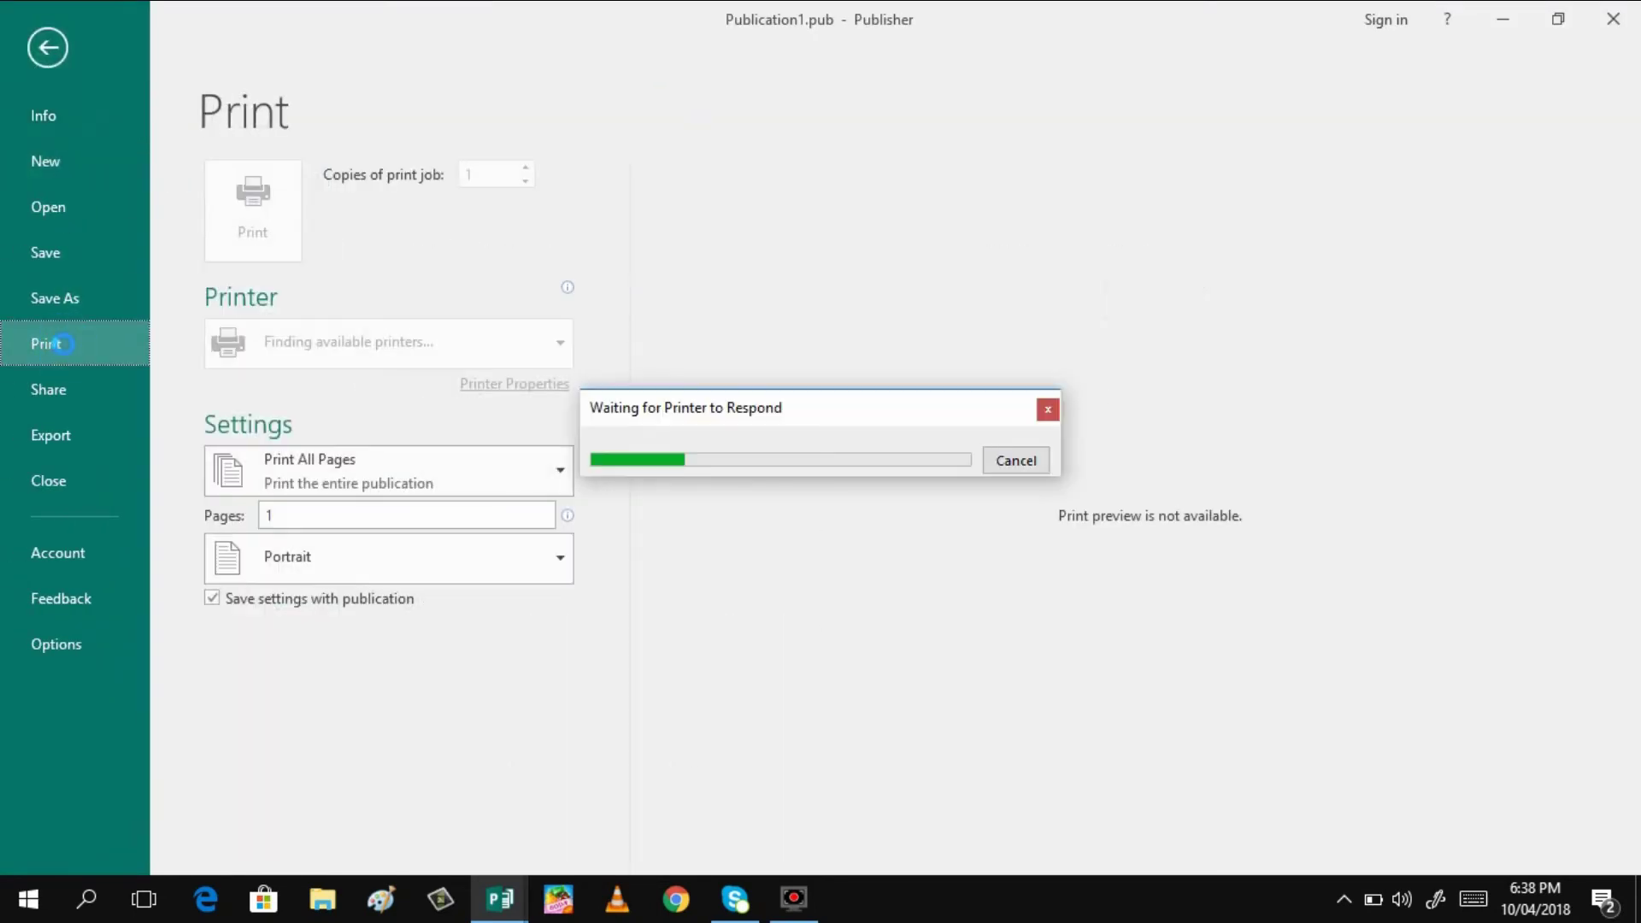